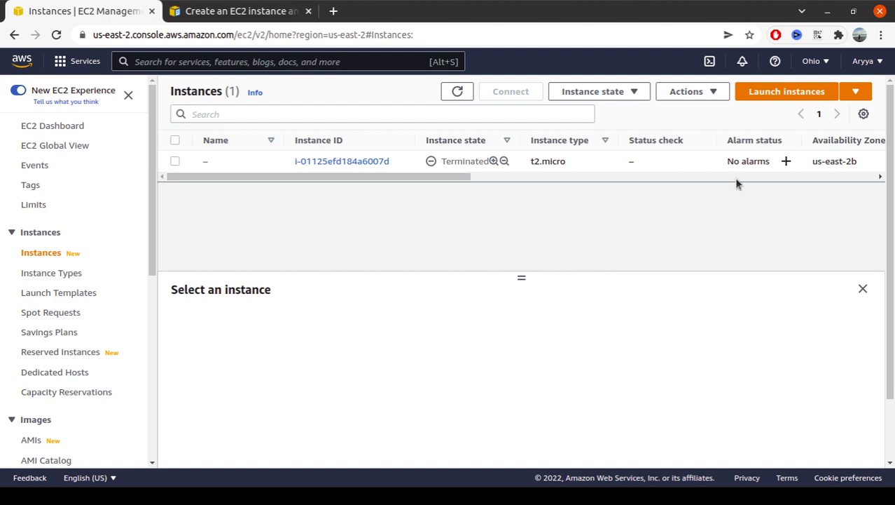
# Open the EC2 Launch Instance wizard from the Instances page
pyautogui.click(757, 92)
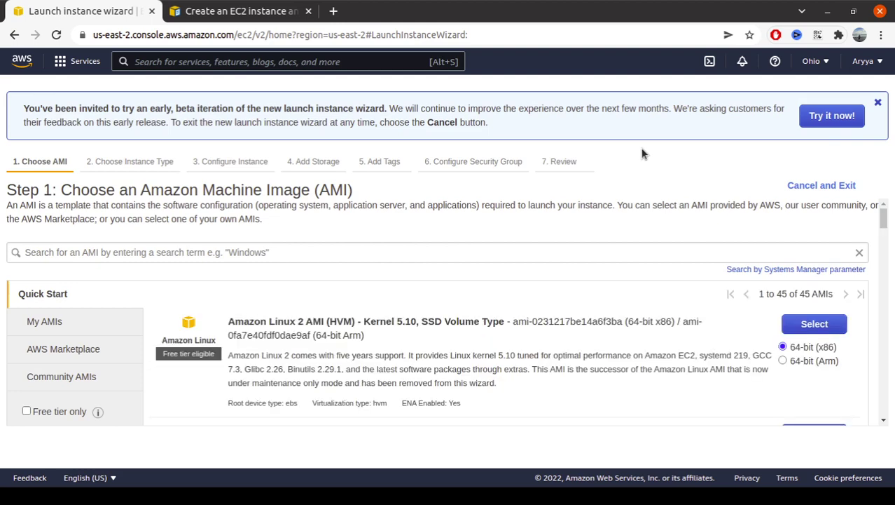
# Choose the Ubuntu Server 20.04 AMI and keep the t2.micro instance type
pyautogui.scroll(-5, 308, 225)
pyautogui.scroll(5, 317, 206)
pyautogui.click(313, 249)
pyautogui.scroll(-10, 317, 245)
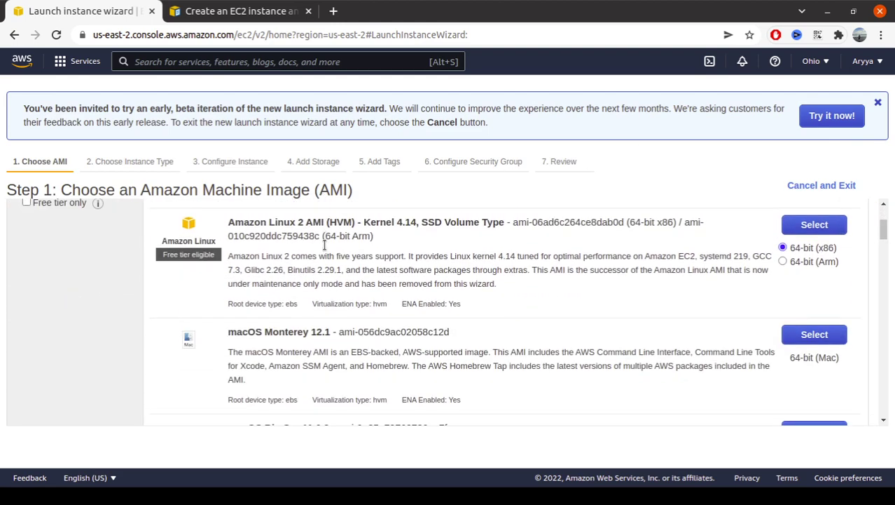
pyautogui.scroll(-2, 468, 300)
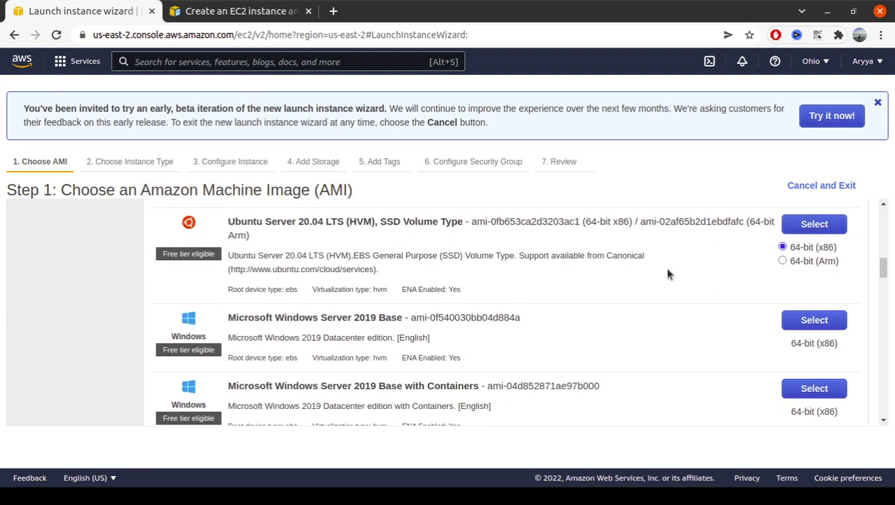
pyautogui.click(816, 225)
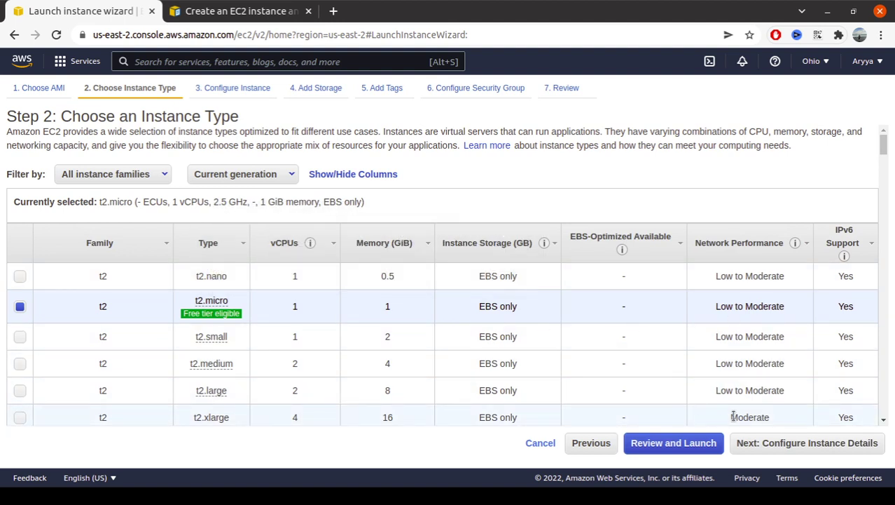
pyautogui.click(762, 453)
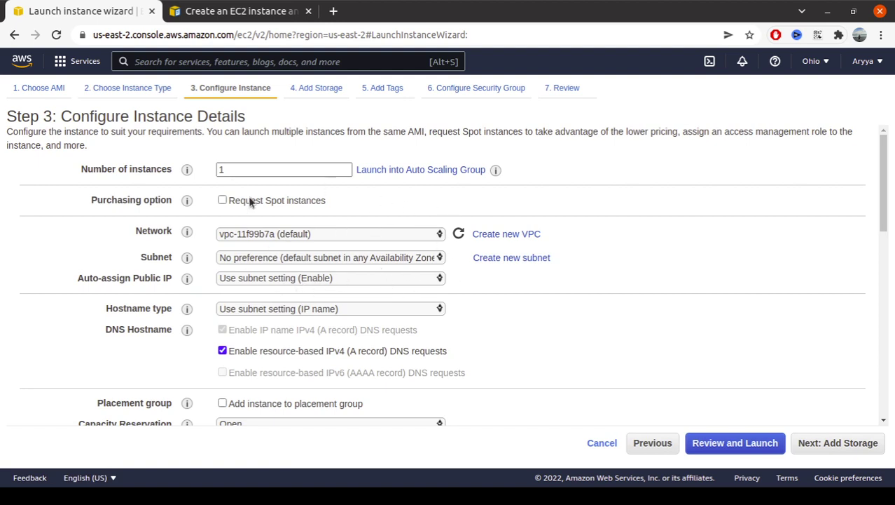
# Set the root volume size to 10 GiB and continue to Add Tags
pyautogui.scroll(-3, 686, 249)
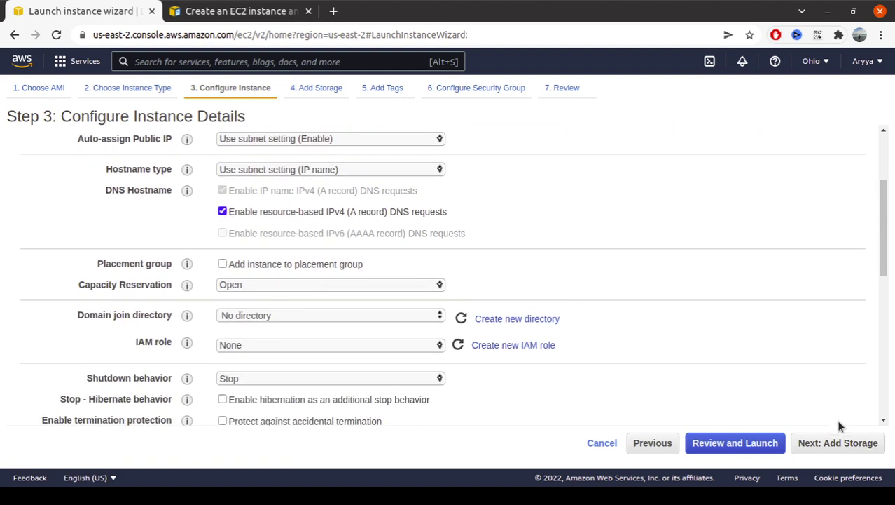
pyautogui.click(838, 443)
pyautogui.moveTo(342, 244); pyautogui.dragTo(302, 243)
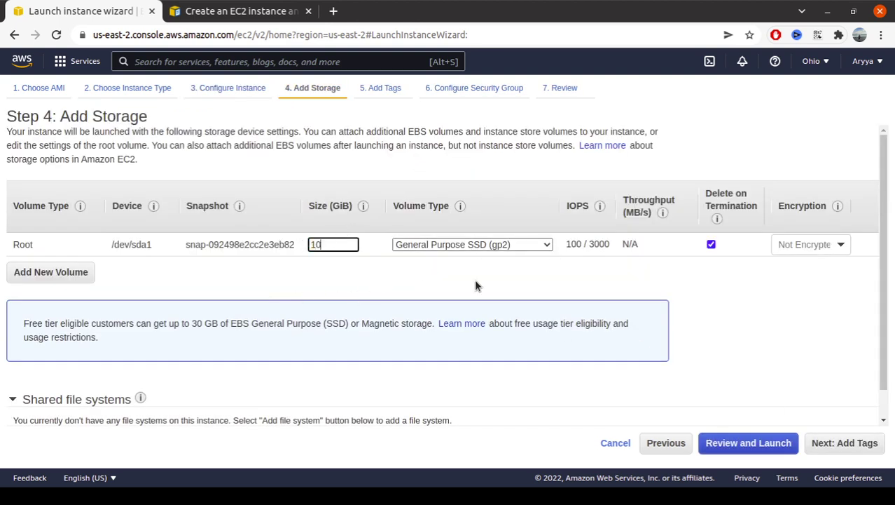
pyautogui.click(852, 446)
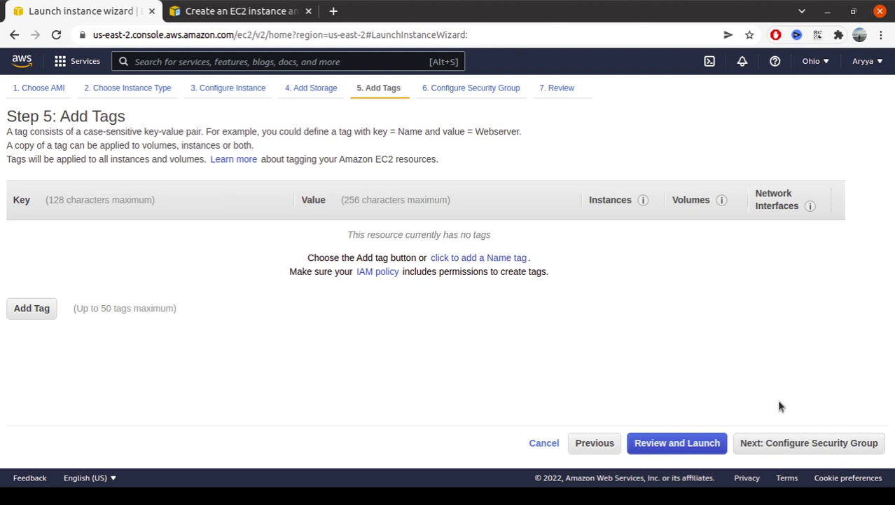
# Skip tags, assign existing security group launch-wizard-2 (HTTP 80, SSH 22), and reach the review
pyautogui.click(805, 443)
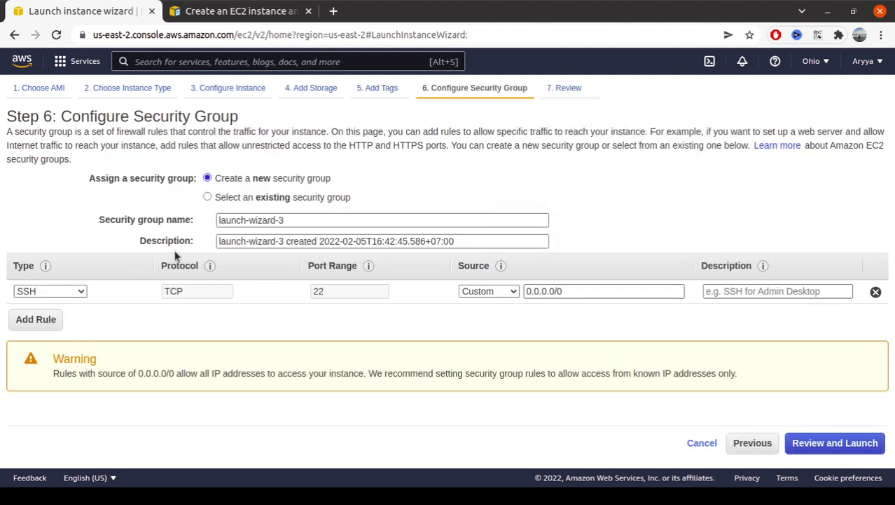
pyautogui.click(272, 198)
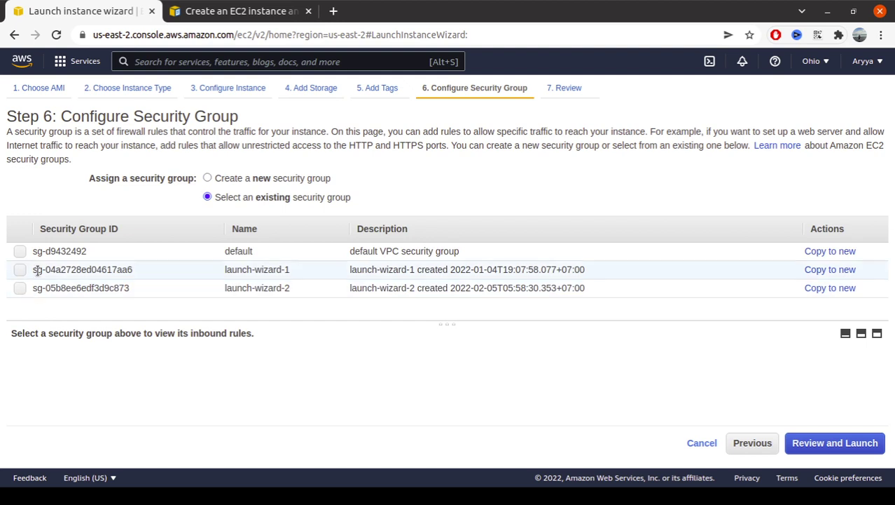
pyautogui.click(20, 289)
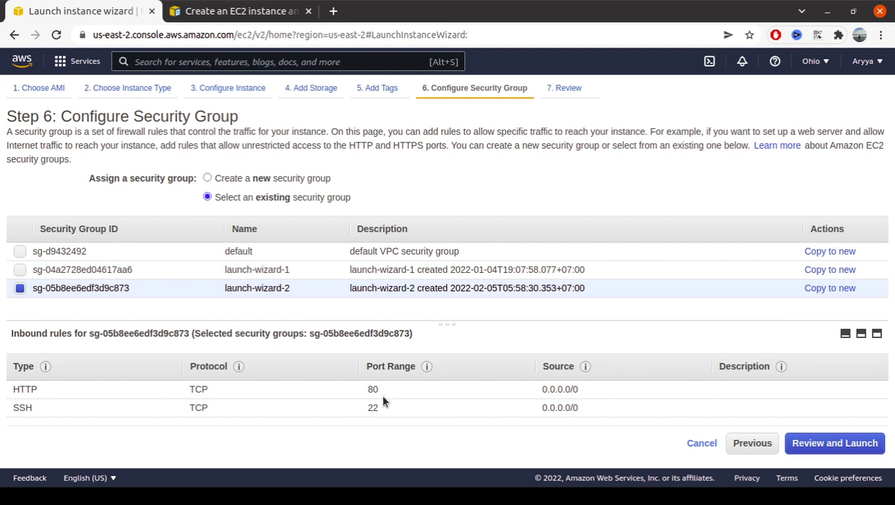
pyautogui.click(841, 447)
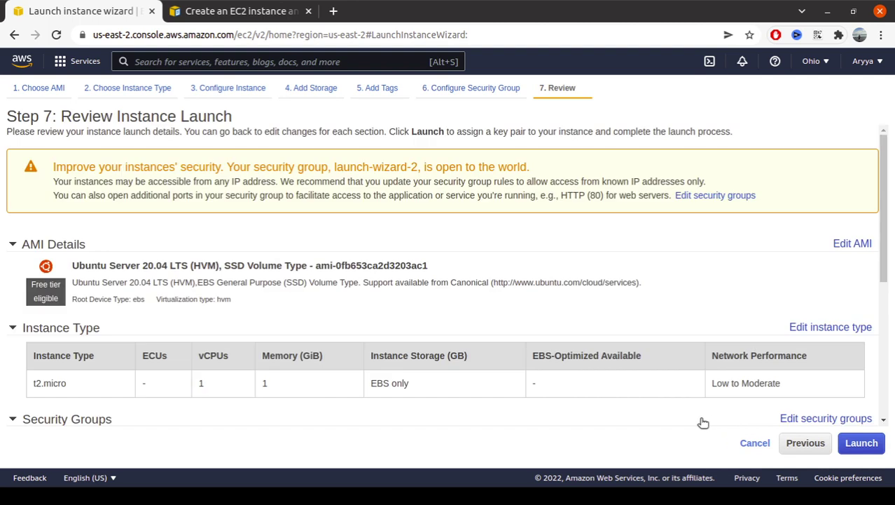
# Launch the instance with the existing RSA key pair, acknowledging the private key file
pyautogui.scroll(-4, 588, 375)
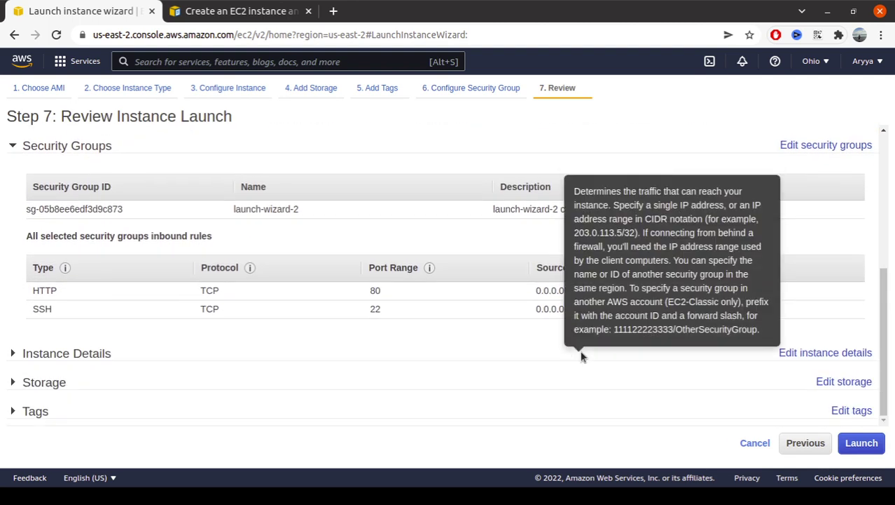
pyautogui.click(869, 443)
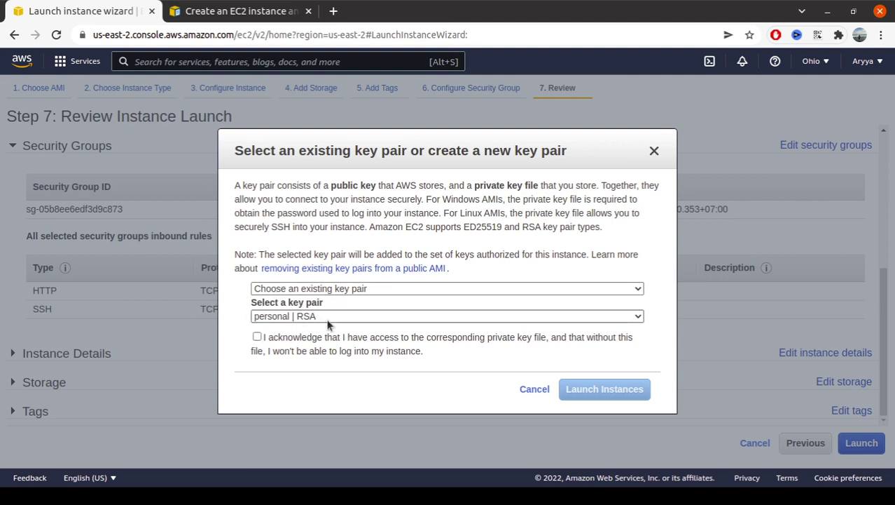
pyautogui.click(257, 337)
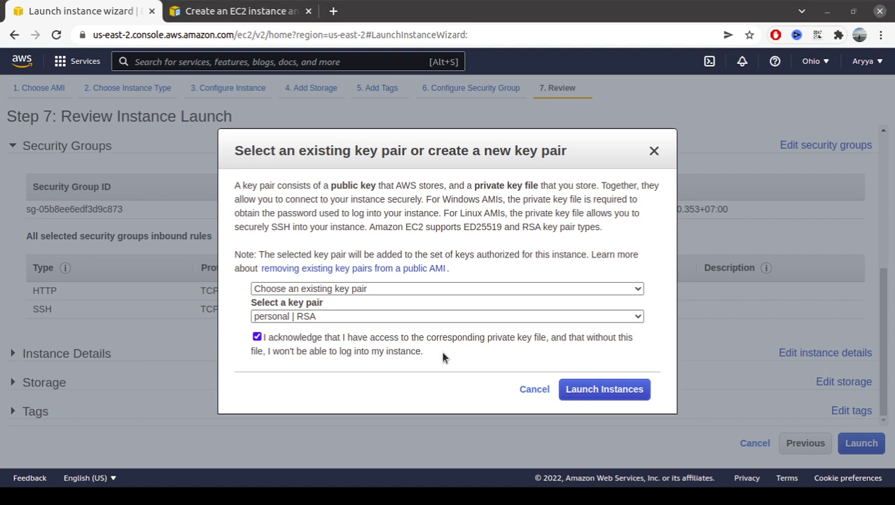
pyautogui.click(600, 388)
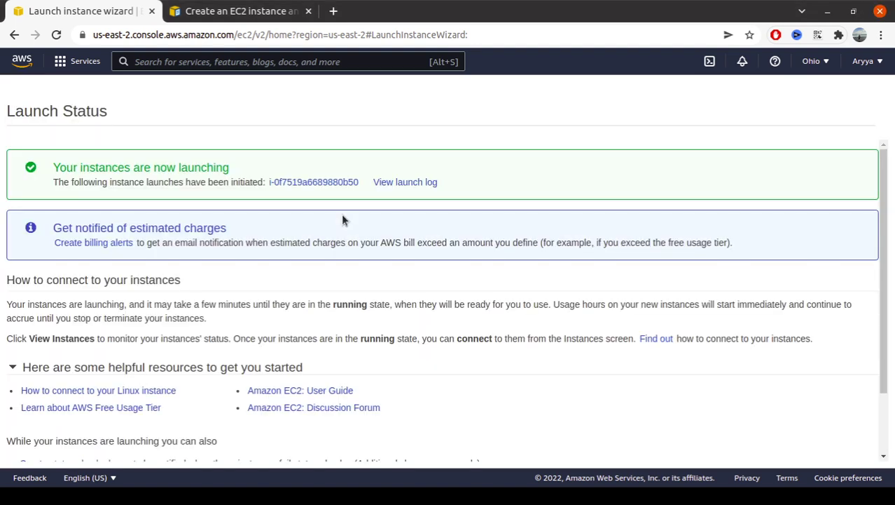
pyautogui.scroll(-2, 403, 213)
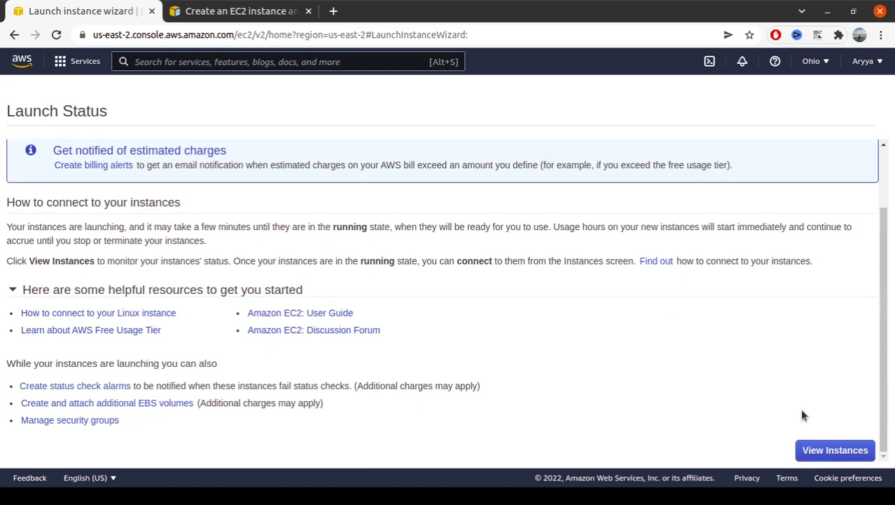
# Check the new instance is Pending, then open the RDS console by searching 'rds'
pyautogui.click(844, 454)
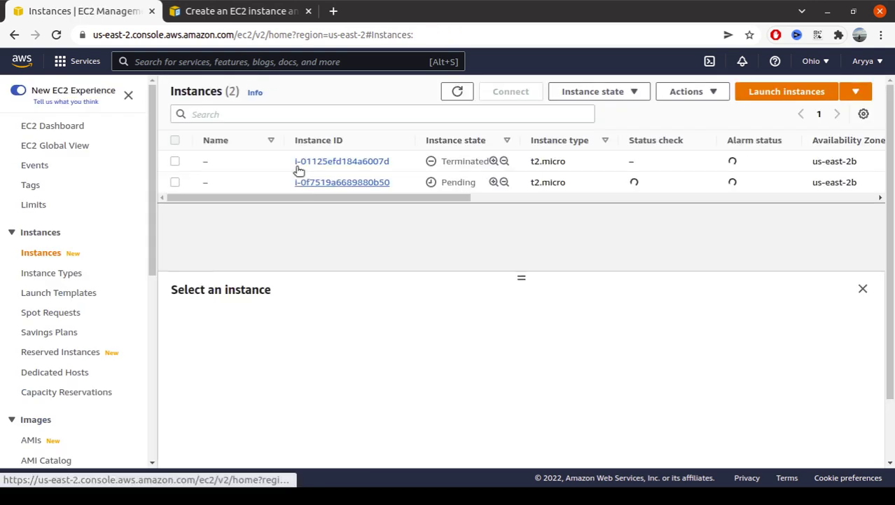
pyautogui.click(278, 63)
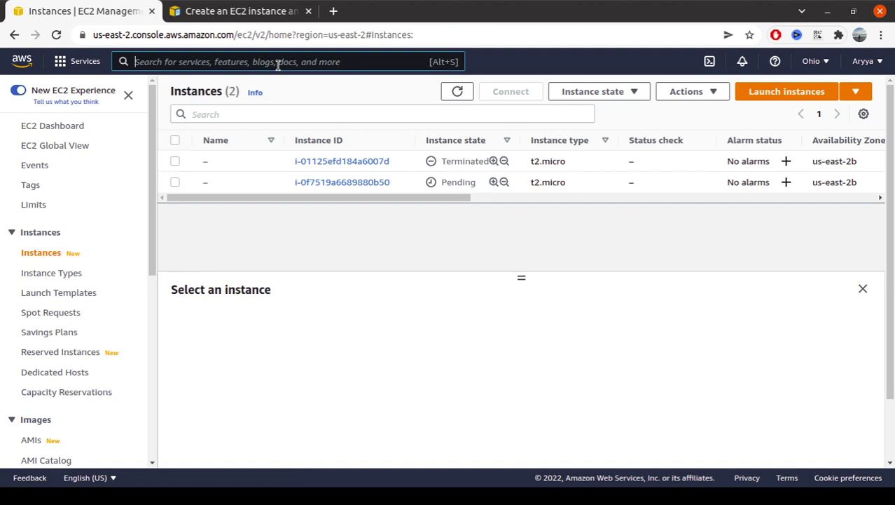
pyautogui.write('rds')
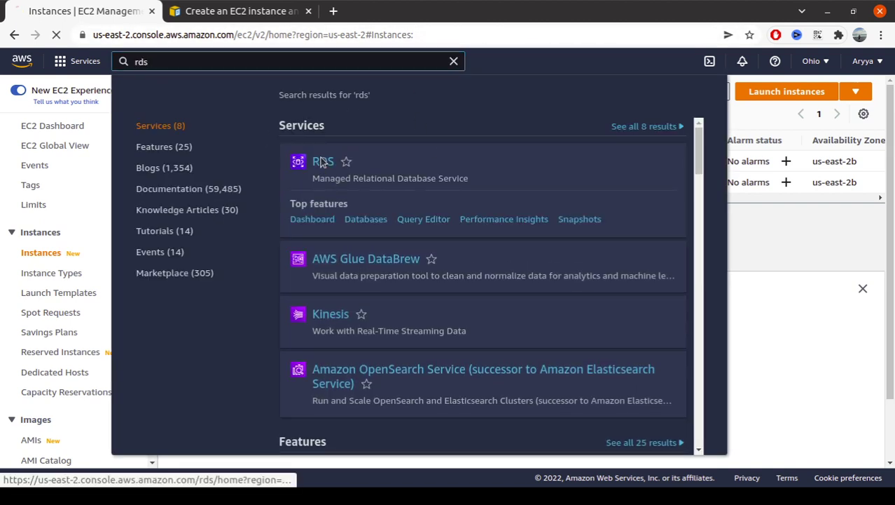
pyautogui.click(324, 163)
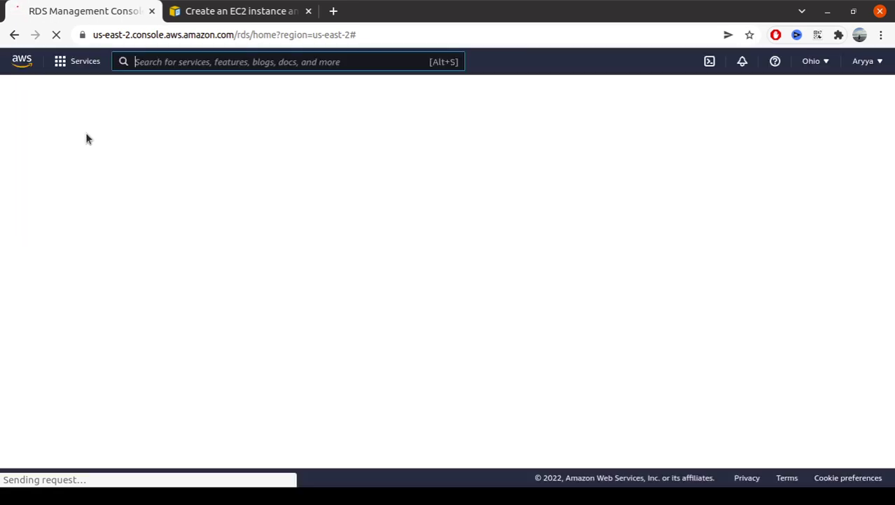
# Consult the tutorial documentation tab, then return to the RDS console
pyautogui.click(229, 16)
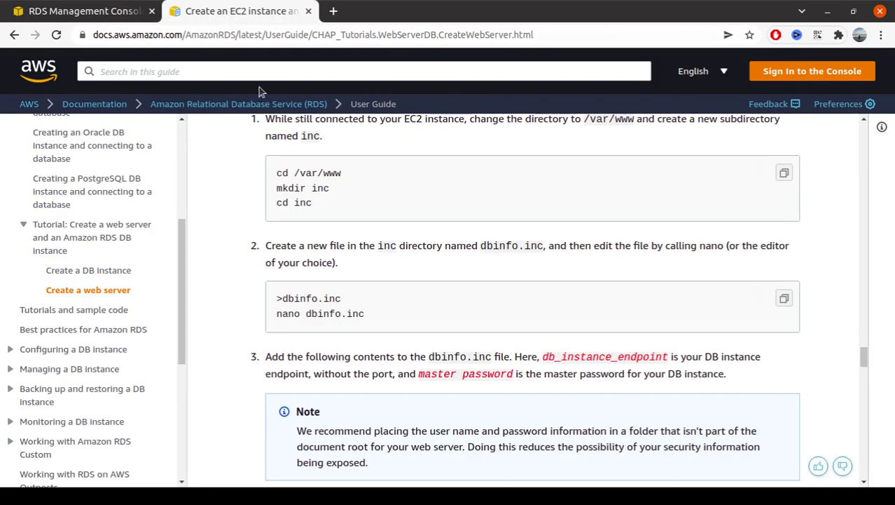
pyautogui.scroll(-2, 485, 189)
pyautogui.scroll(2, 485, 189)
pyautogui.scroll(-2, 484, 189)
pyautogui.scroll(2, 485, 189)
pyautogui.scroll(-1, 287, 211)
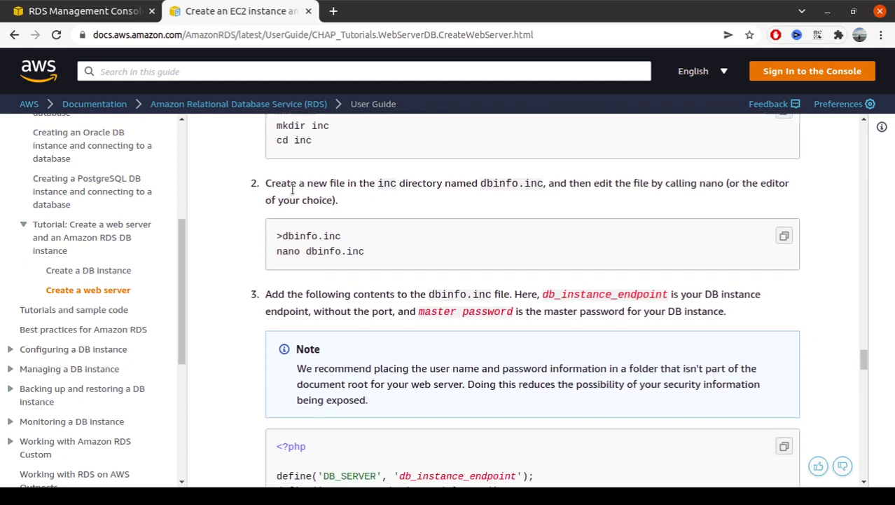
pyautogui.click(49, 21)
pyautogui.scroll(-2, 393, 197)
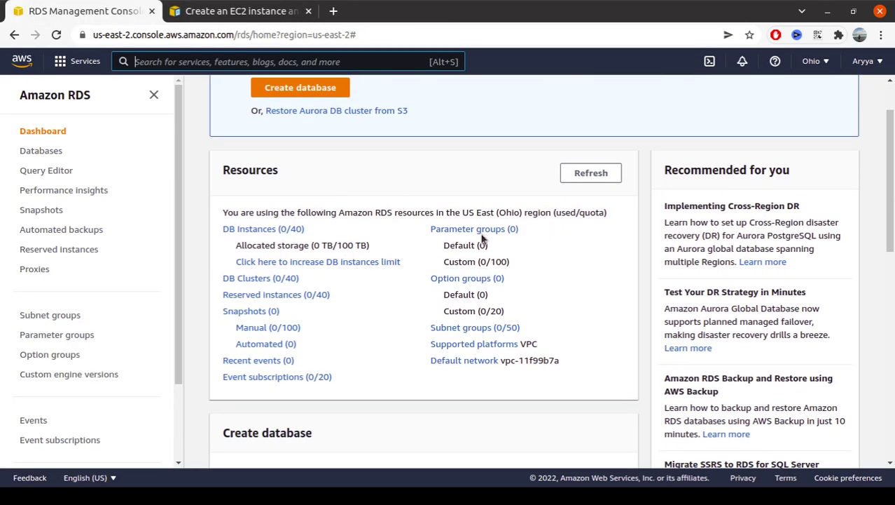
pyautogui.scroll(2, 330, 182)
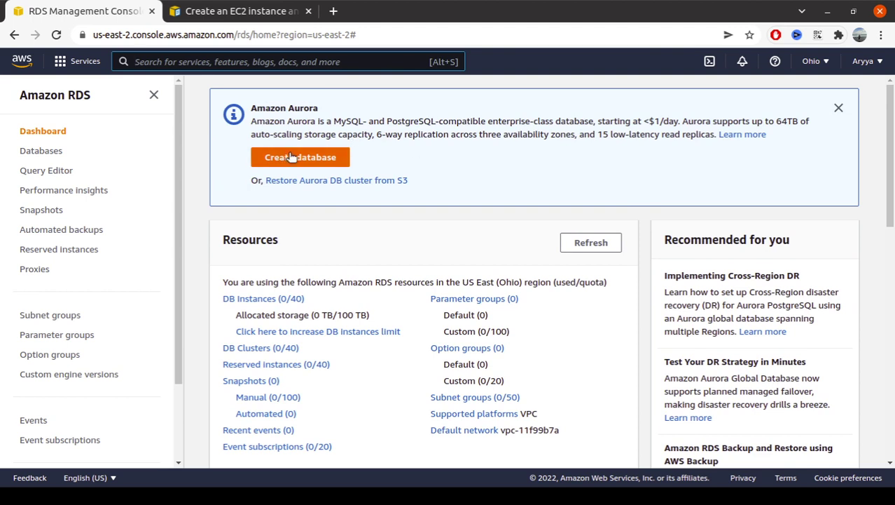
# Start a new database with the MySQL Community engine, keeping version MySQL 8.0.27
pyautogui.click(327, 159)
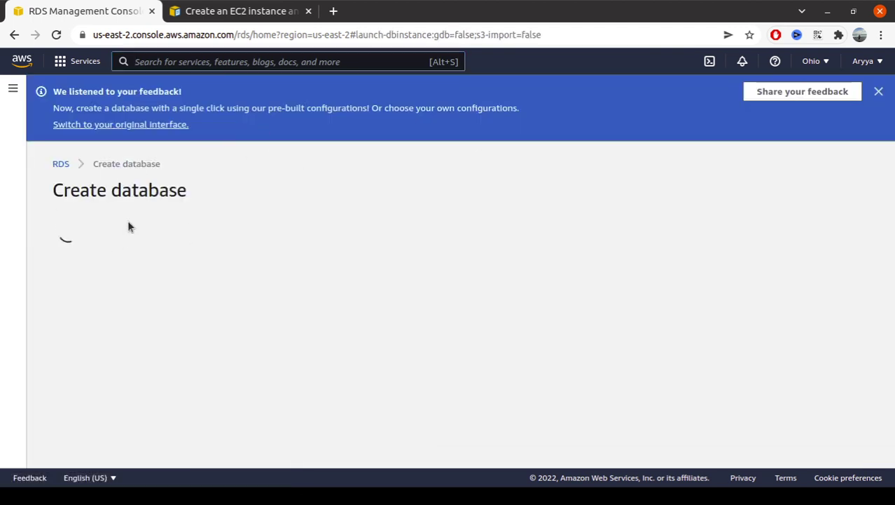
pyautogui.scroll(-2, 266, 194)
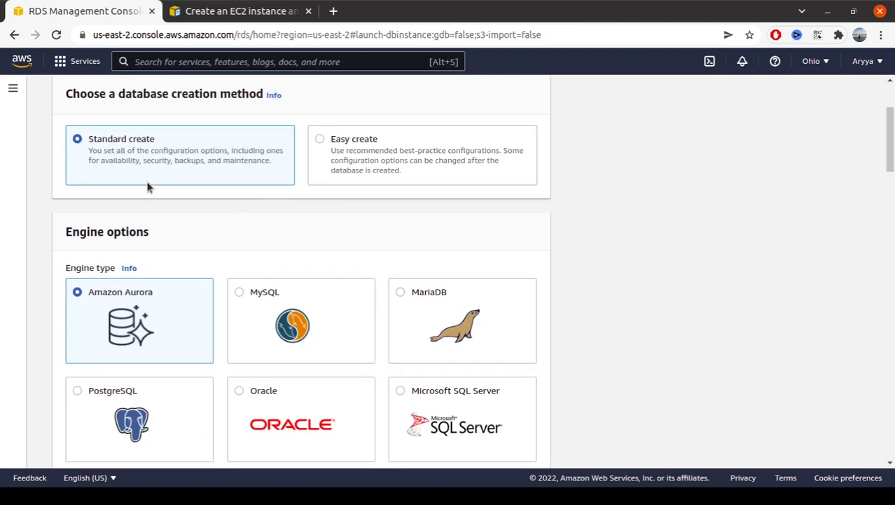
pyautogui.scroll(-3, 140, 168)
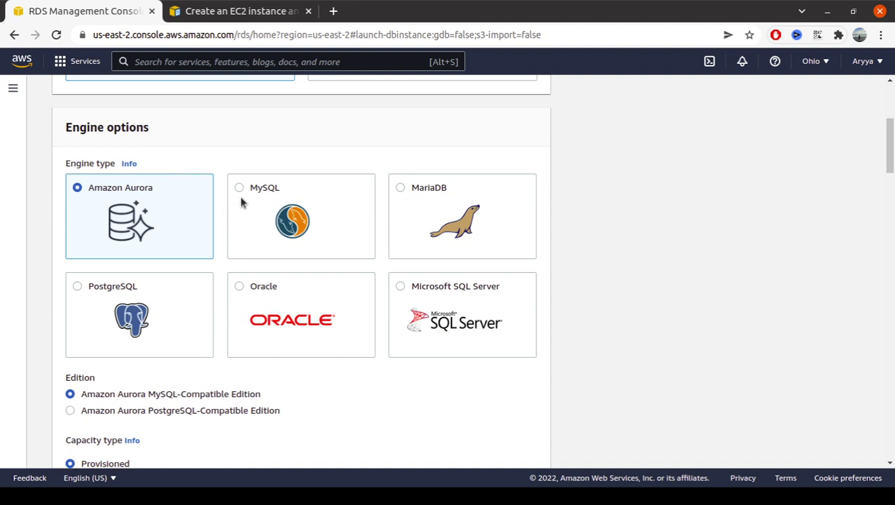
pyautogui.click(240, 188)
pyautogui.scroll(-3, 382, 256)
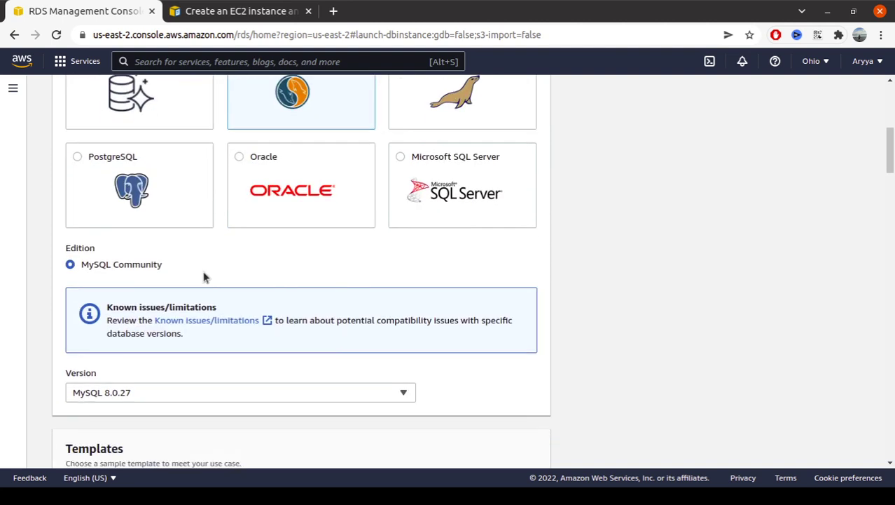
pyautogui.click(130, 312)
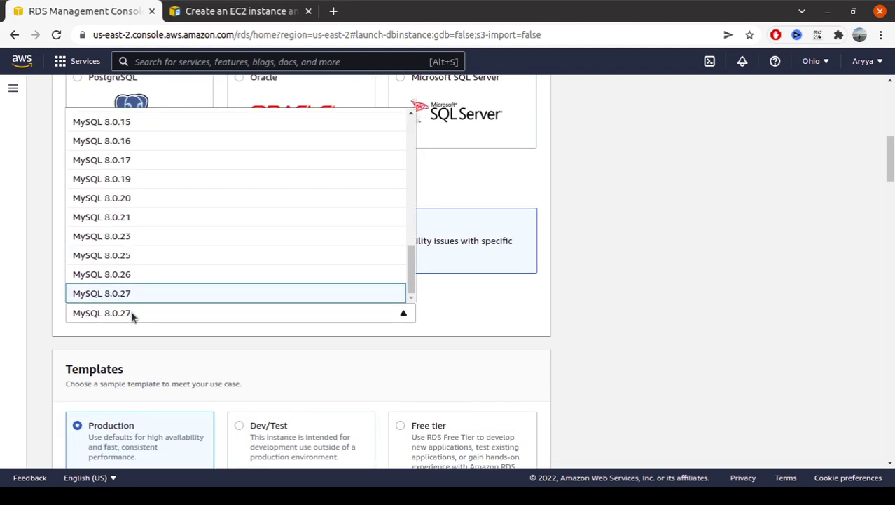
pyautogui.scroll(-1, 172, 236)
pyautogui.scroll(3, 184, 278)
pyautogui.scroll(10, 185, 278)
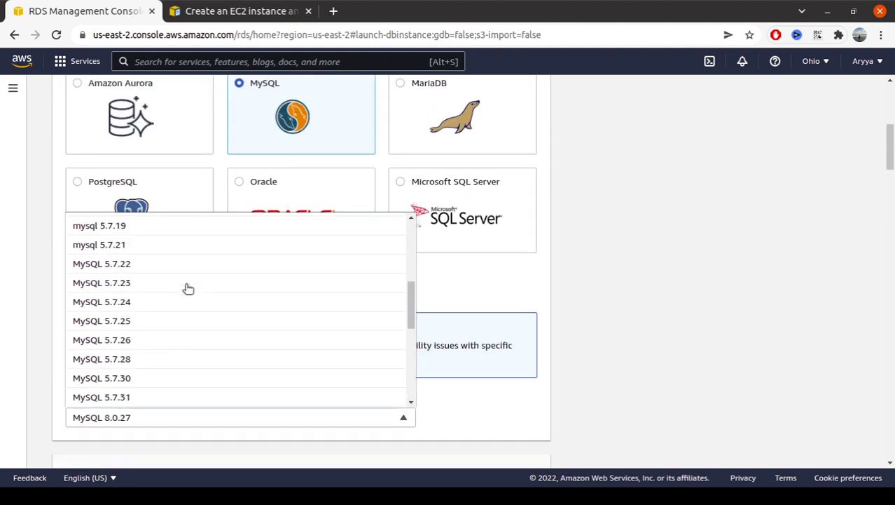
pyautogui.scroll(1, 147, 267)
pyautogui.scroll(-10, 161, 277)
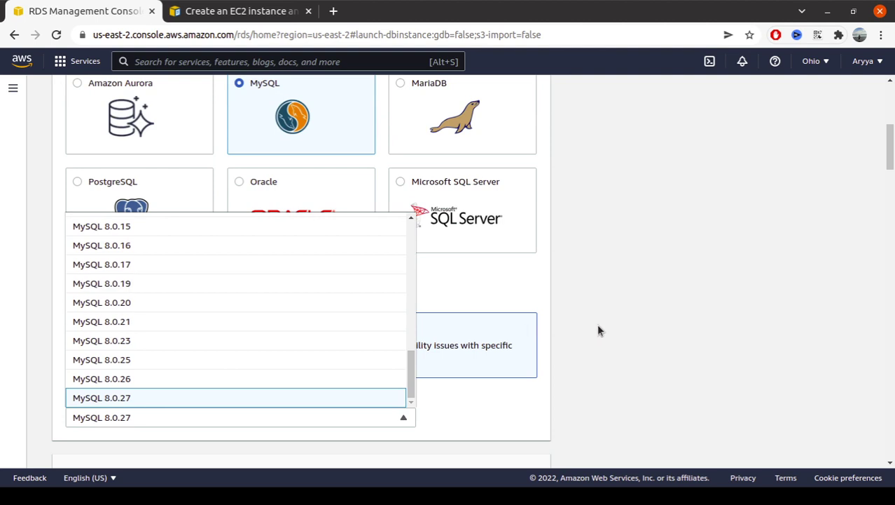
pyautogui.click(598, 326)
pyautogui.scroll(-4, 253, 290)
# Choose the Free tier template and name the DB instance first-rds-php
pyautogui.scroll(-1, 158, 256)
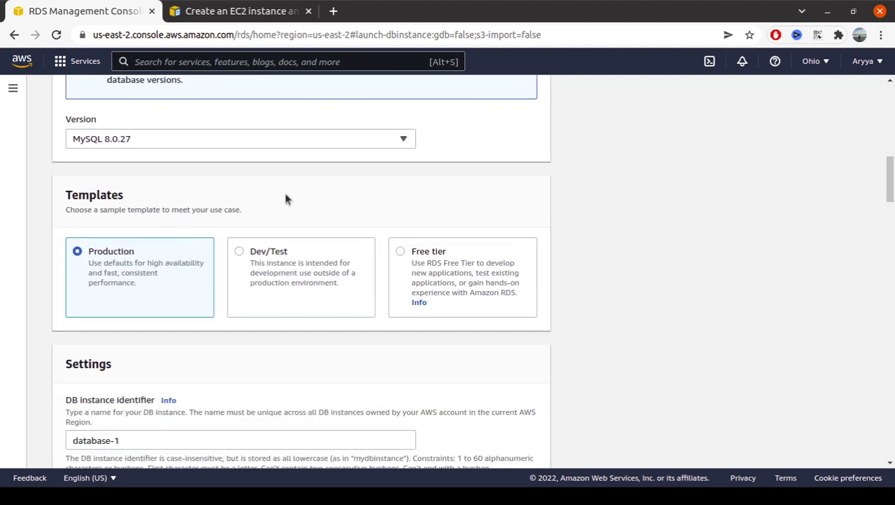
pyautogui.click(403, 253)
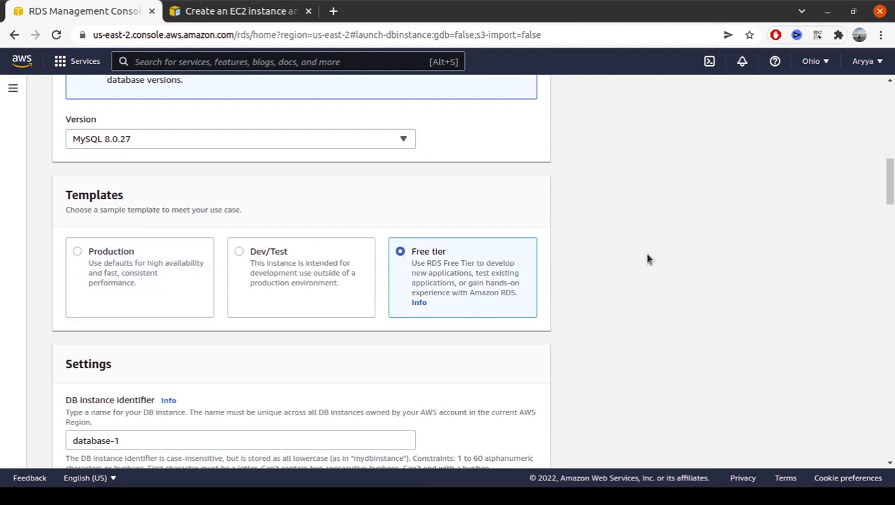
pyautogui.scroll(-1, 647, 259)
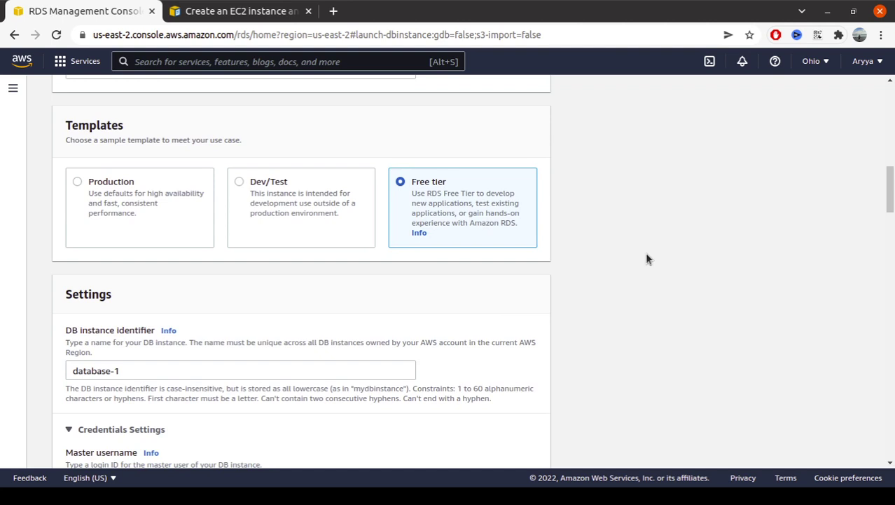
pyautogui.scroll(-2, 314, 222)
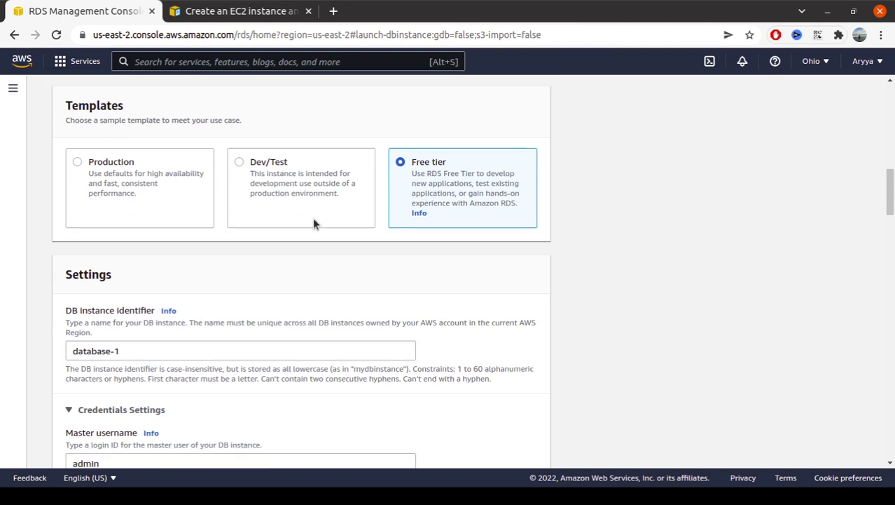
pyautogui.moveTo(176, 231); pyautogui.dragTo(3, 230)
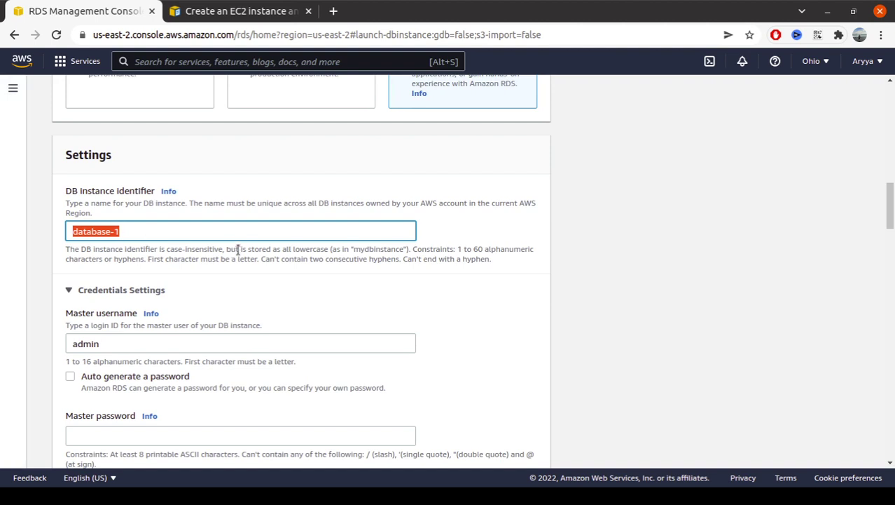
pyautogui.scroll(-1, 242, 250)
pyautogui.scroll(1, 210, 249)
pyautogui.write('fl')
pyautogui.write('rst-rds-php')
# Set master username root, then enter and confirm the master password
pyautogui.scroll(-2, 201, 248)
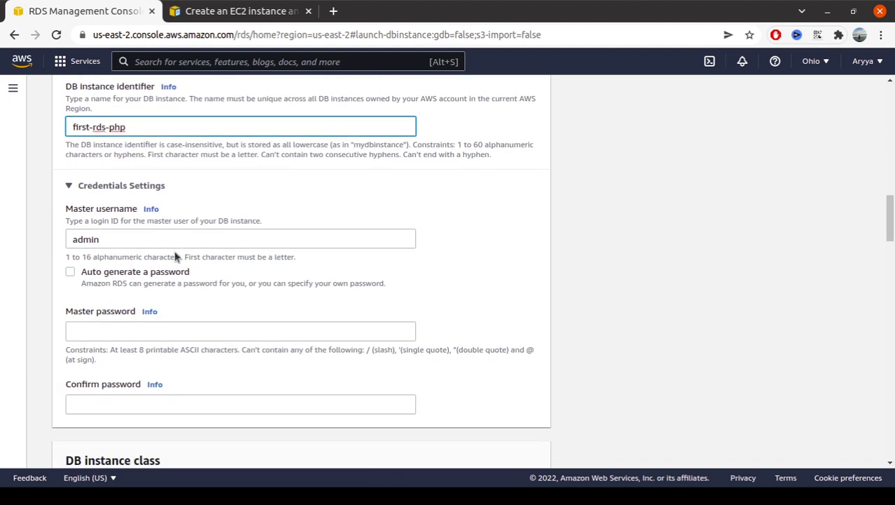
pyautogui.doubleClick(131, 239)
pyautogui.write('root')
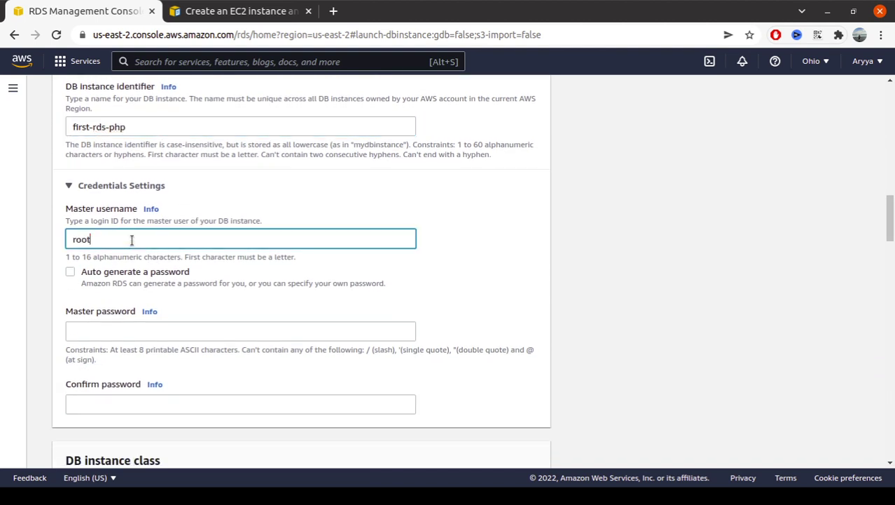
pyautogui.scroll(-1, 133, 241)
pyautogui.click(124, 266)
pyautogui.click(513, 256)
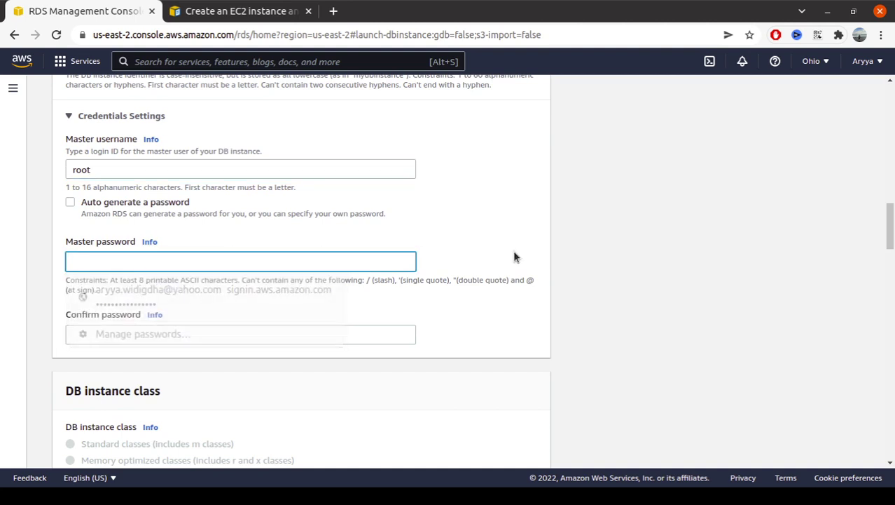
pyautogui.click(109, 255)
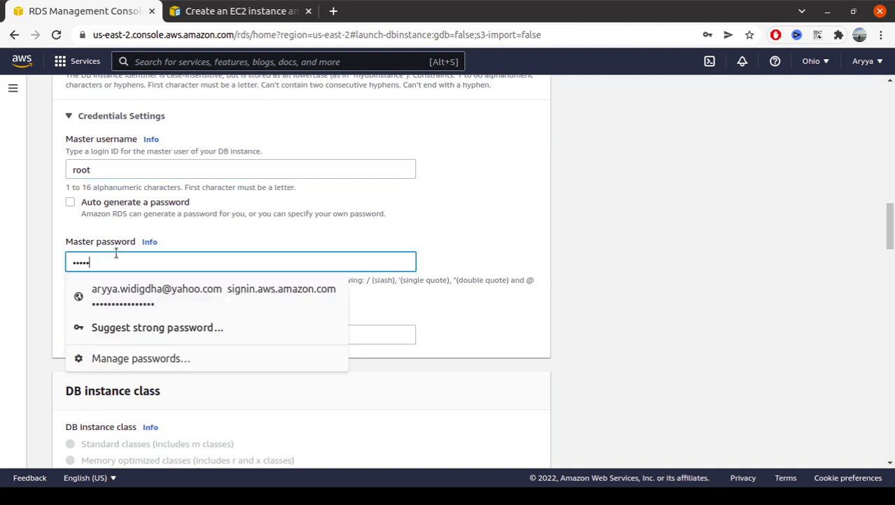
pyautogui.press('Tab')
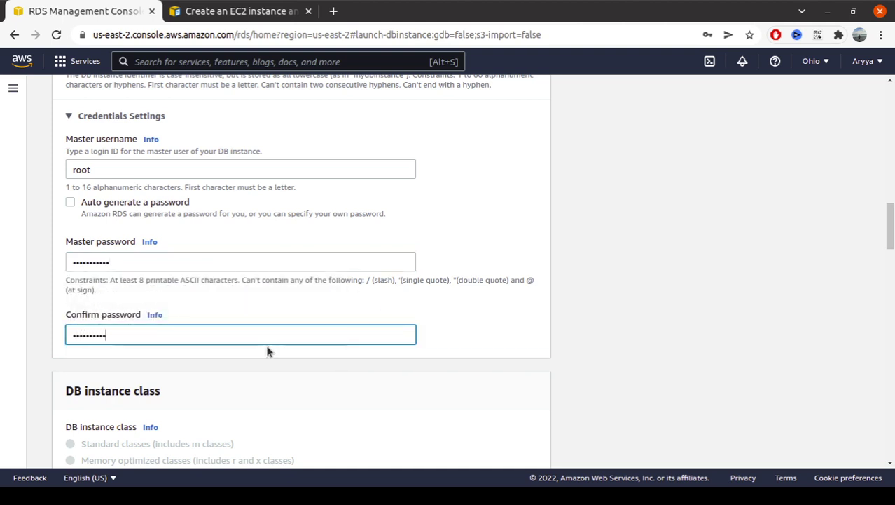
pyautogui.click(643, 306)
pyautogui.scroll(-3, 253, 281)
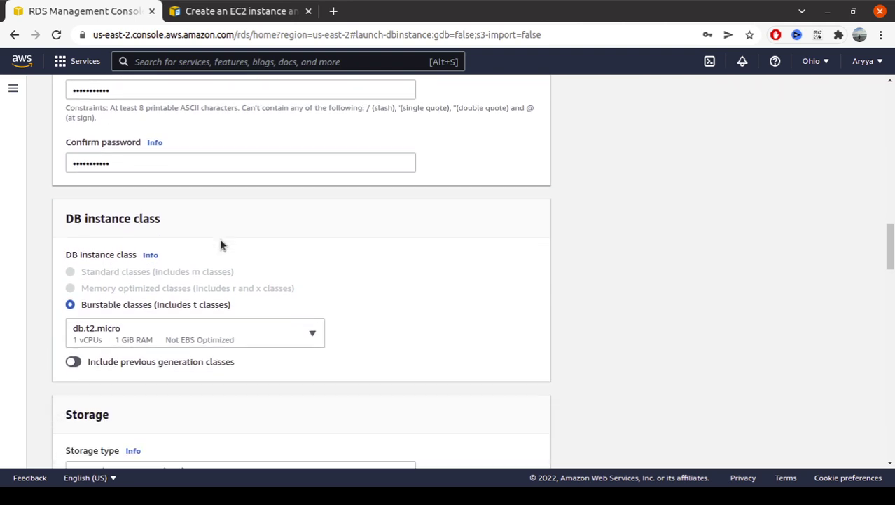
pyautogui.scroll(-1, 168, 241)
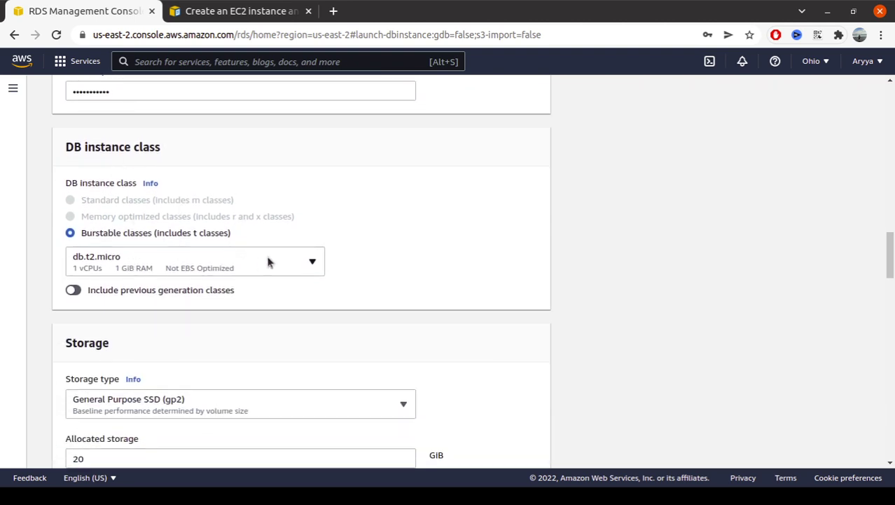
# Keep the storage type and change allocated storage from 20 to 5 GiB
pyautogui.scroll(-1, 220, 220)
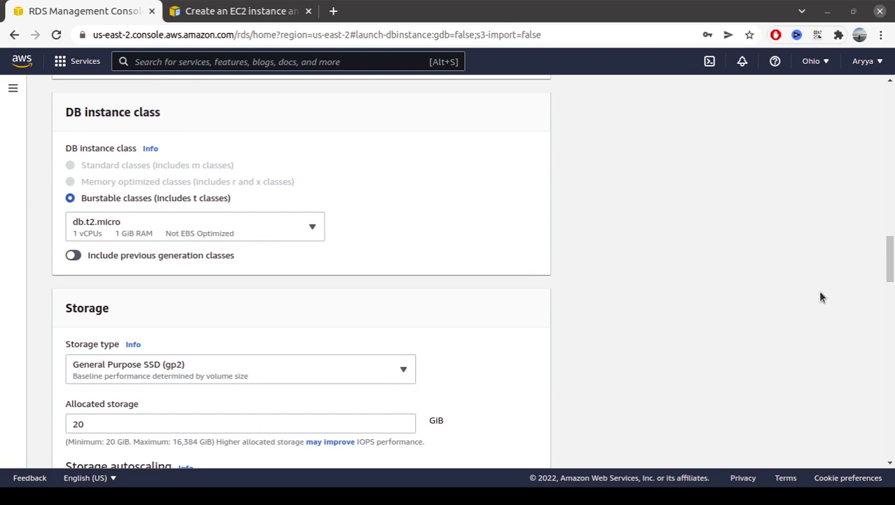
pyautogui.scroll(-4, 290, 278)
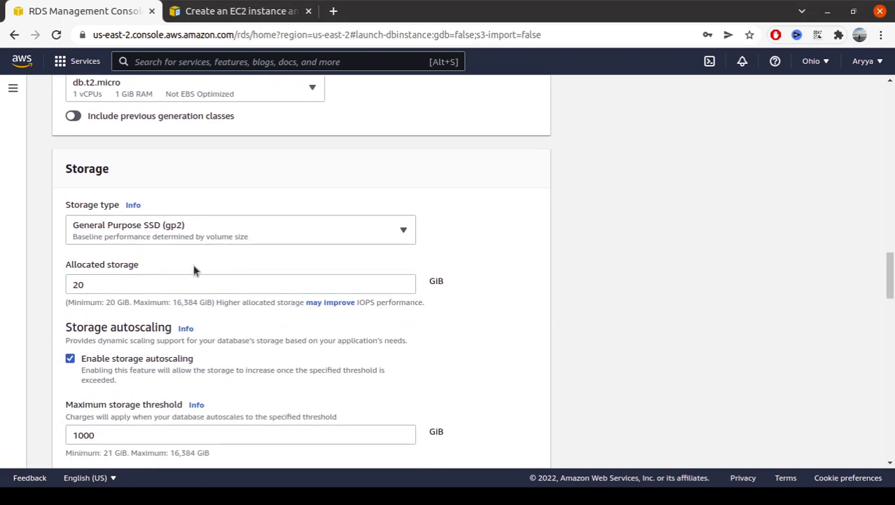
pyautogui.click(205, 227)
pyautogui.click(543, 245)
pyautogui.moveTo(122, 287); pyautogui.dragTo(67, 283)
pyautogui.write('5')
pyautogui.click(427, 272)
# Turn off storage autoscaling
pyautogui.scroll(-1, 204, 245)
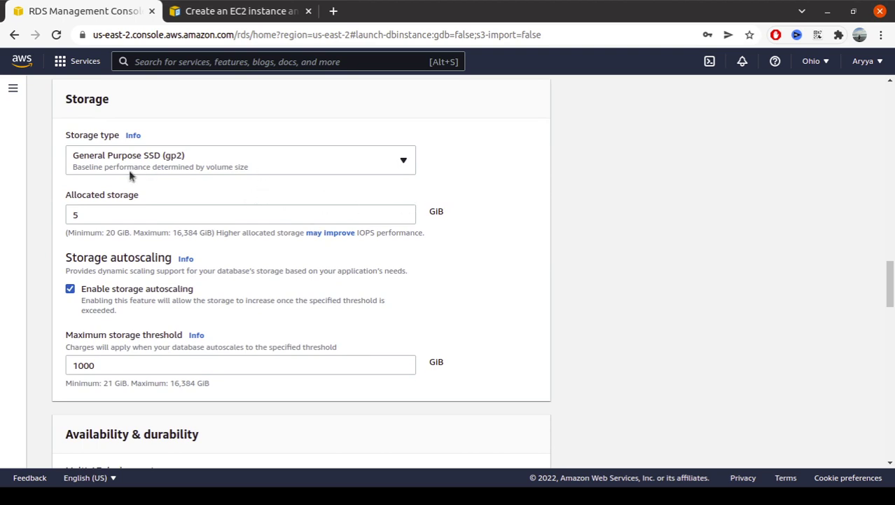
pyautogui.scroll(-1, 294, 211)
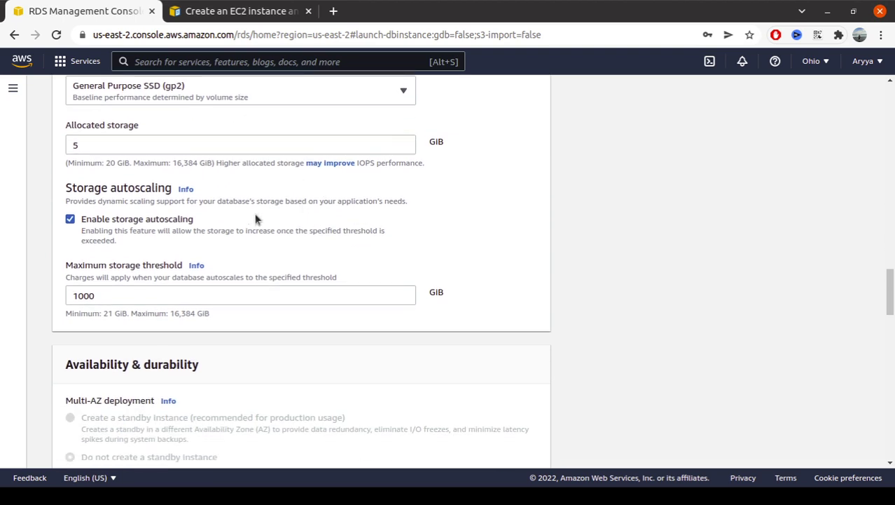
pyautogui.click(82, 218)
pyautogui.click(82, 218)
pyautogui.click(81, 217)
pyautogui.scroll(-2, 263, 233)
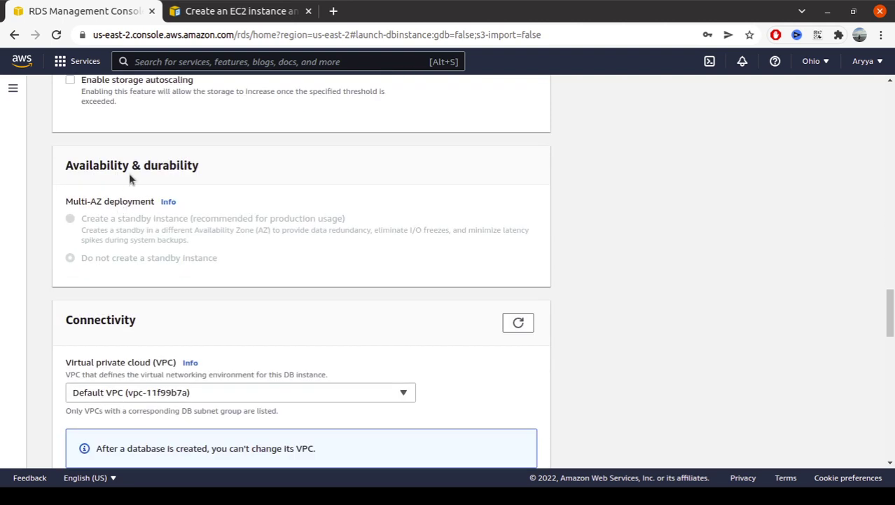
# Keep the Default VPC for the database's connectivity settings
pyautogui.scroll(-2, 128, 180)
pyautogui.click(187, 256)
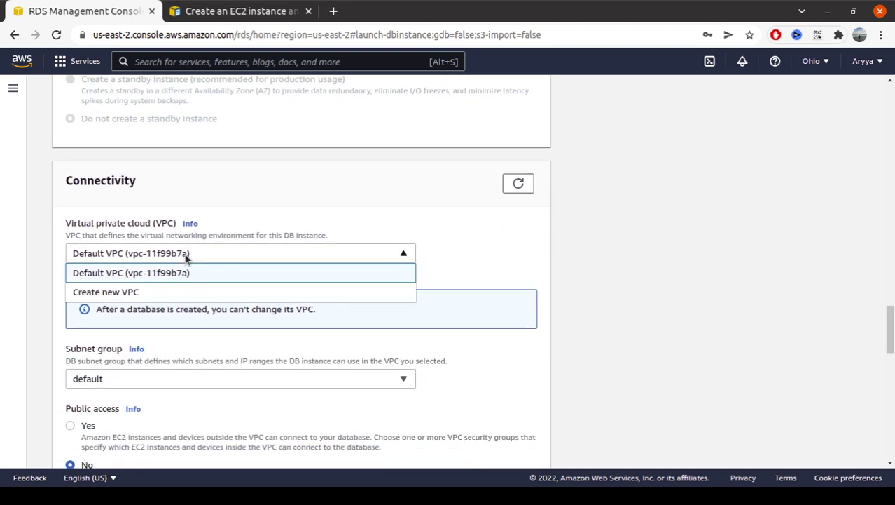
pyautogui.click(185, 255)
pyautogui.scroll(-1, 168, 228)
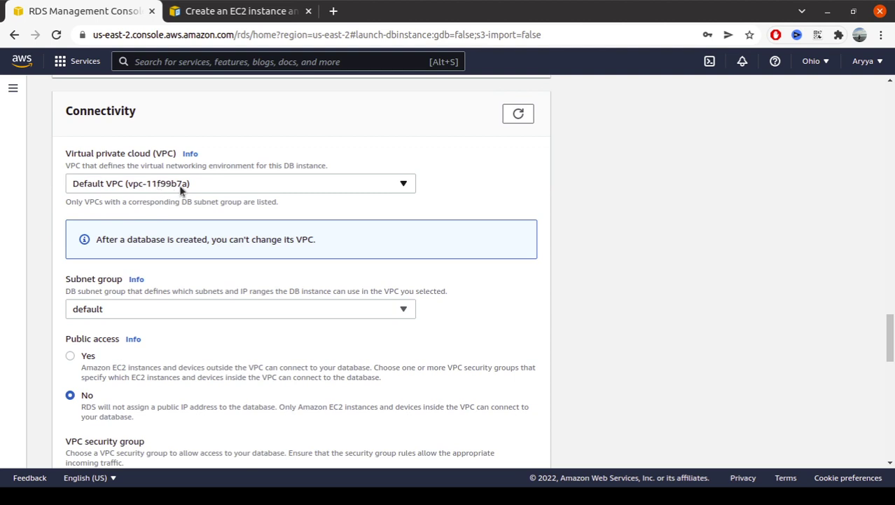
pyautogui.scroll(-1, 212, 183)
pyautogui.scroll(-1, 228, 185)
pyautogui.scroll(1, 192, 168)
pyautogui.scroll(-3, 206, 168)
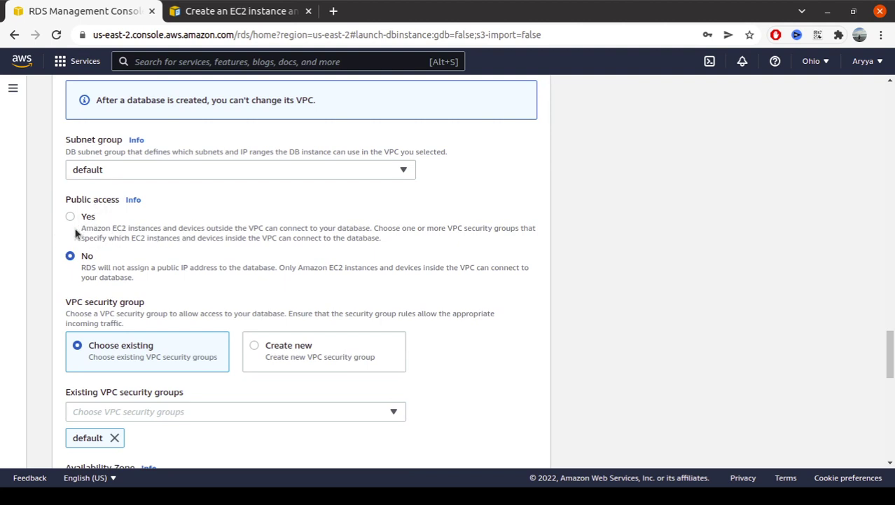
pyautogui.scroll(-2, 91, 189)
pyautogui.scroll(1, 147, 176)
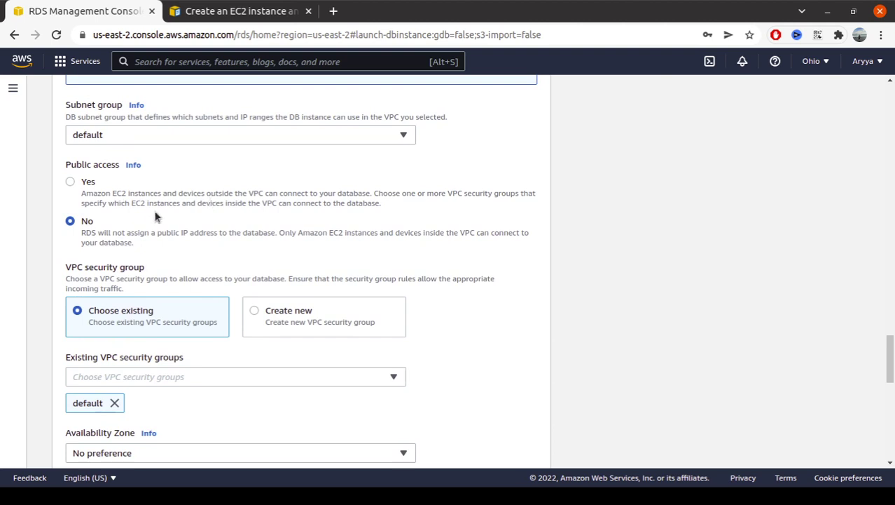
pyautogui.scroll(-2, 100, 206)
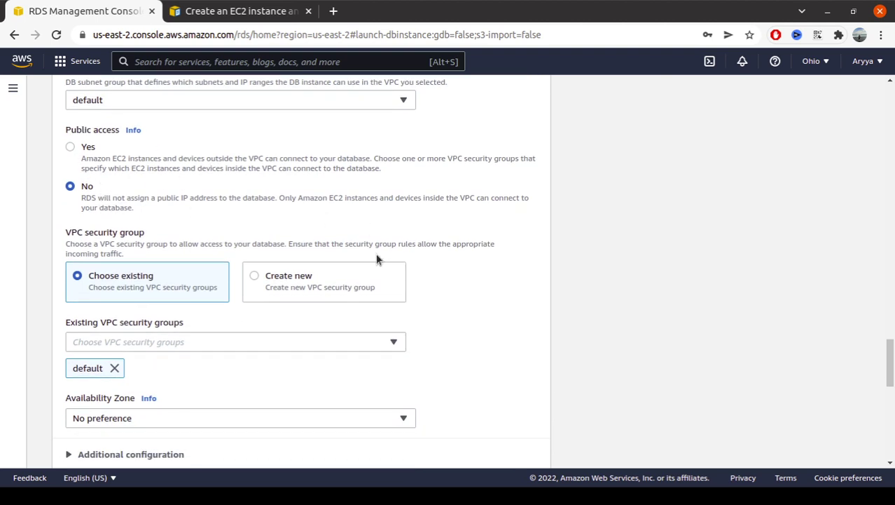
pyautogui.scroll(-1, 138, 240)
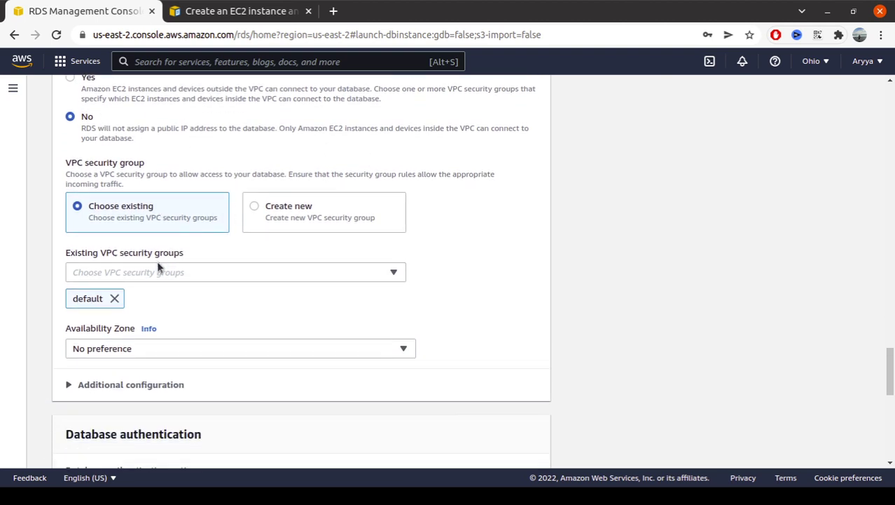
# Add launch-wizard-2 alongside default as the database's VPC security groups
pyautogui.click(366, 279)
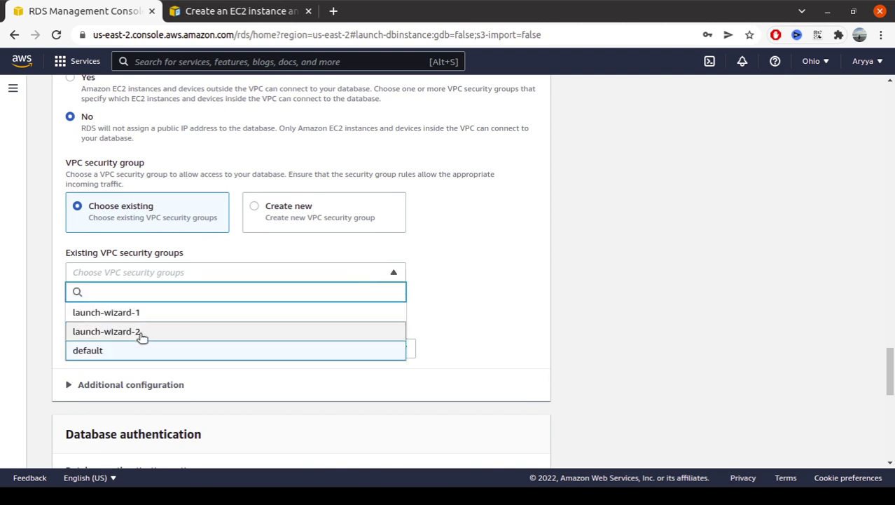
pyautogui.click(625, 319)
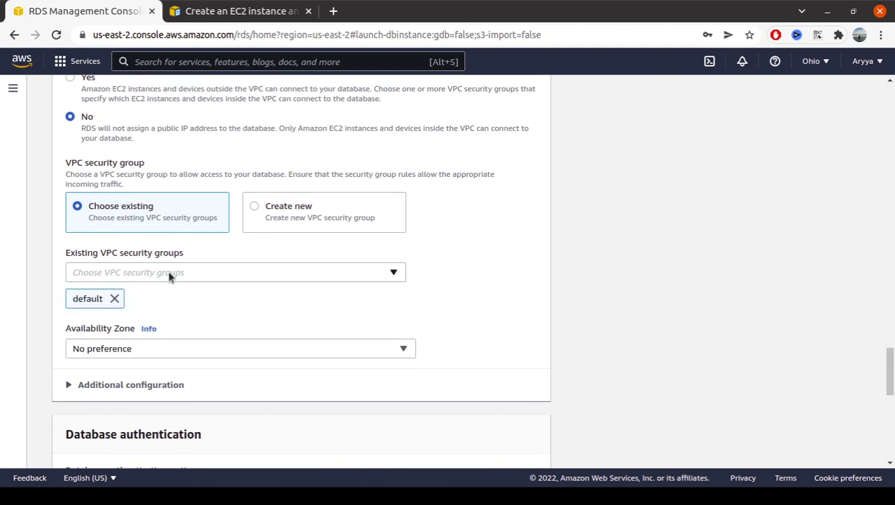
pyautogui.scroll(-1, 210, 257)
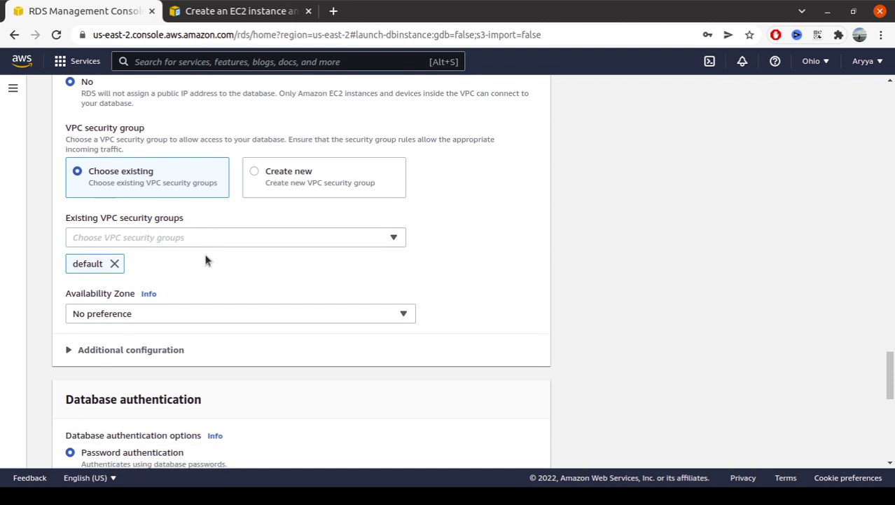
pyautogui.click(175, 239)
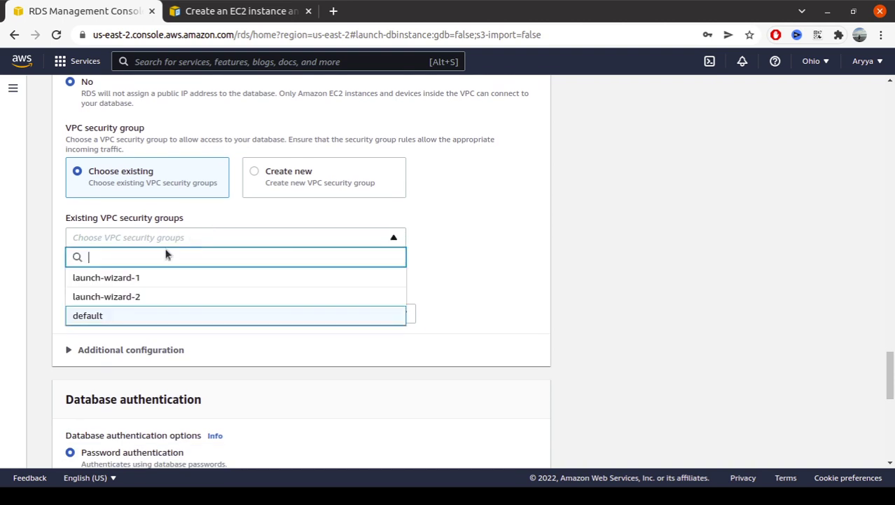
pyautogui.click(124, 296)
pyautogui.click(450, 254)
pyautogui.scroll(-1, 450, 254)
pyautogui.scroll(1, 224, 186)
pyautogui.scroll(-3, 198, 231)
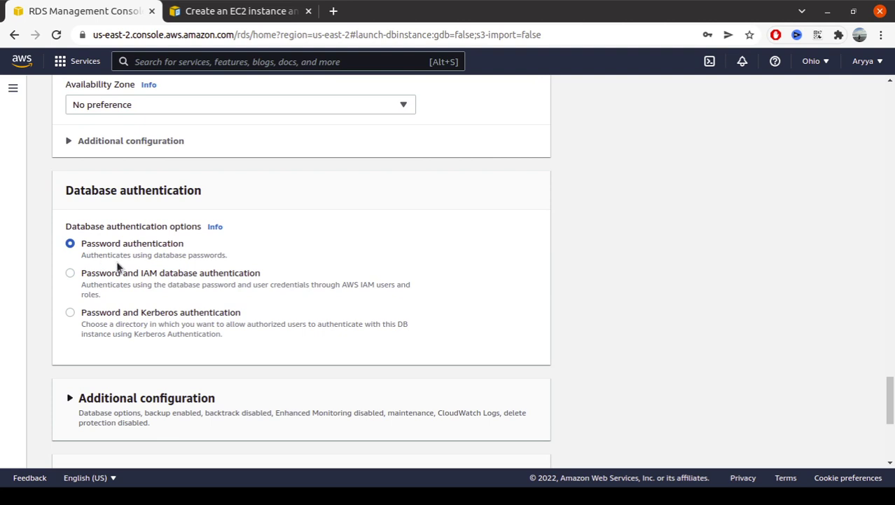
pyautogui.scroll(-2, 127, 244)
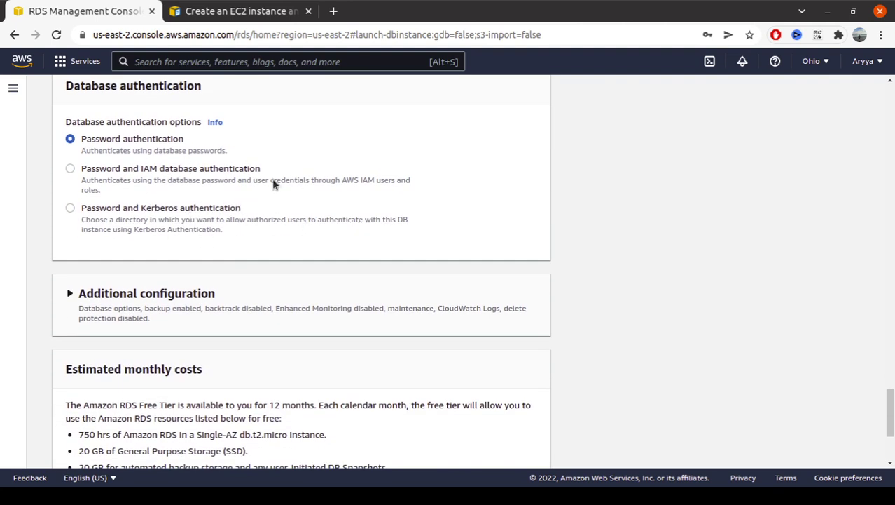
pyautogui.scroll(-3, 274, 184)
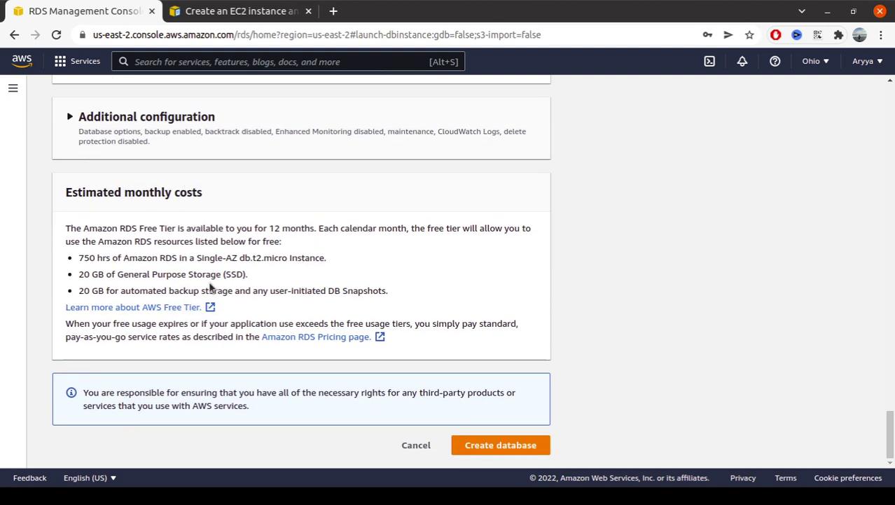
# Create the database and dismiss the browser's save-password prompt
pyautogui.click(504, 442)
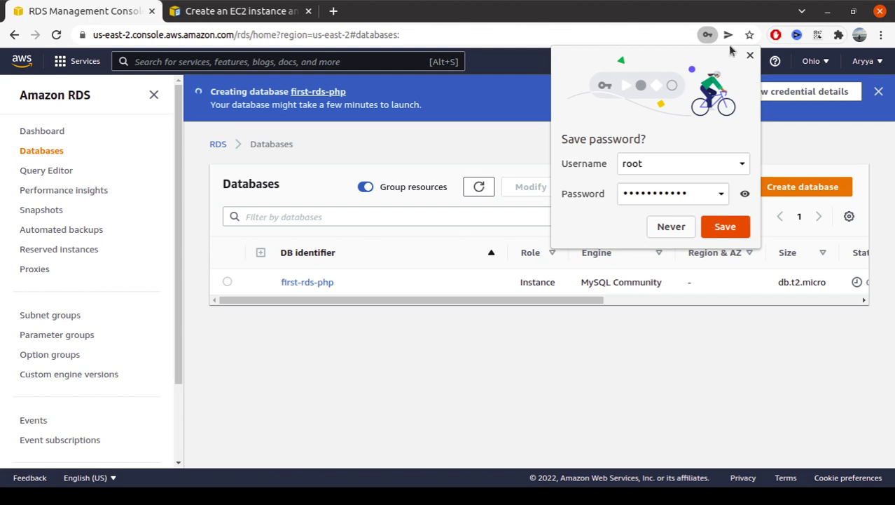
pyautogui.click(749, 56)
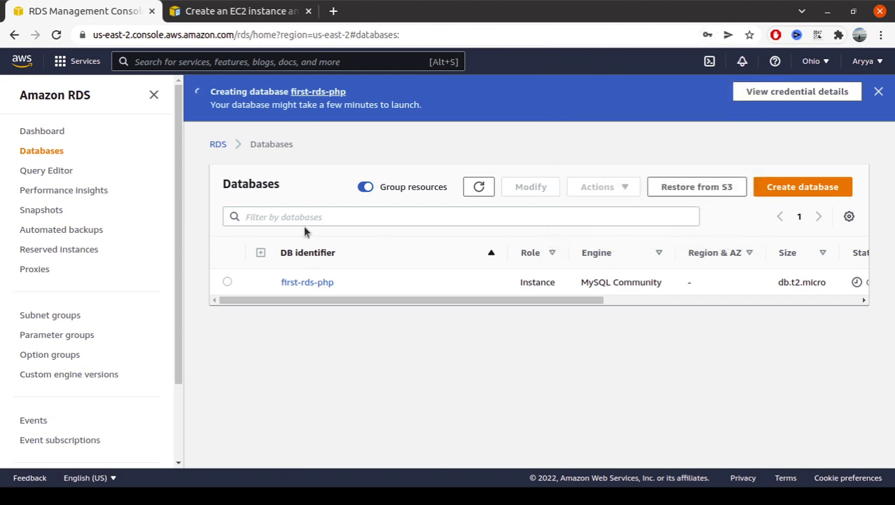
pyautogui.moveTo(306, 299); pyautogui.dragTo(391, 303)
# Inspect first-rds-php details showing status Creating, then search the console for 'ec2'
pyautogui.click(317, 282)
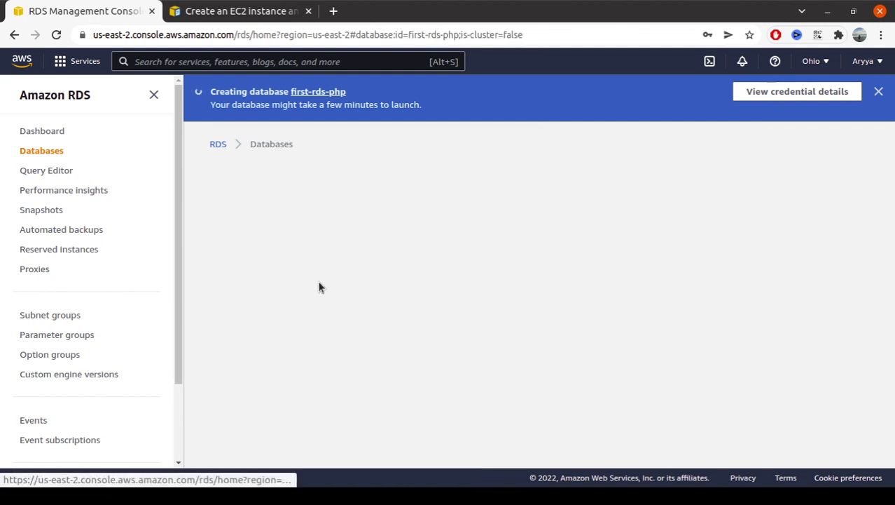
pyautogui.scroll(-5, 494, 281)
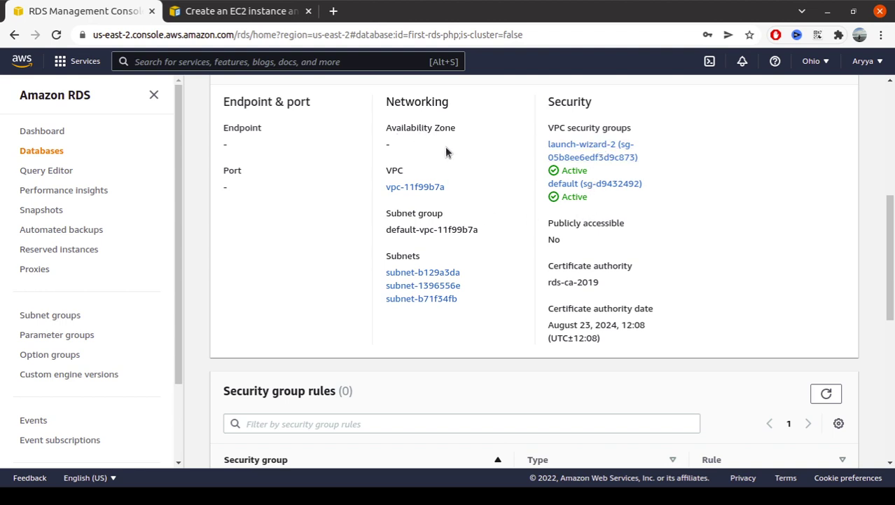
pyautogui.scroll(-2, 258, 140)
pyautogui.scroll(5, 258, 142)
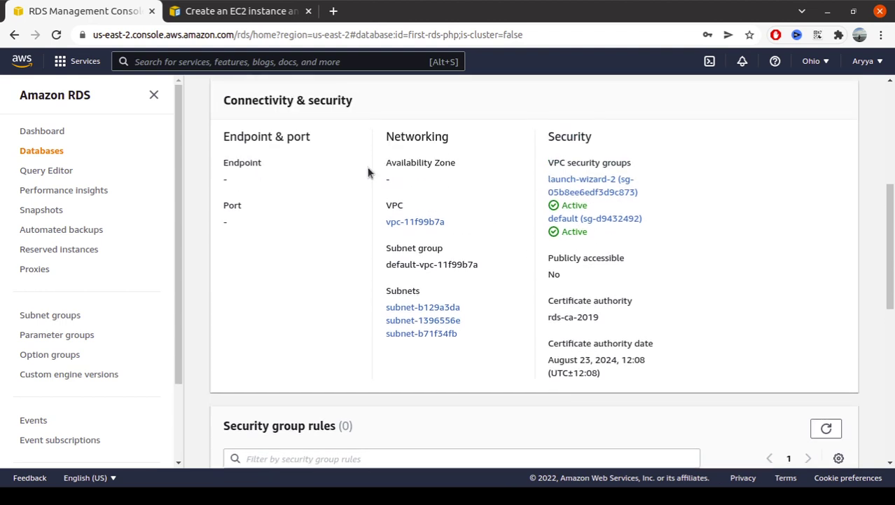
pyautogui.scroll(3, 225, 207)
pyautogui.scroll(-2, 320, 306)
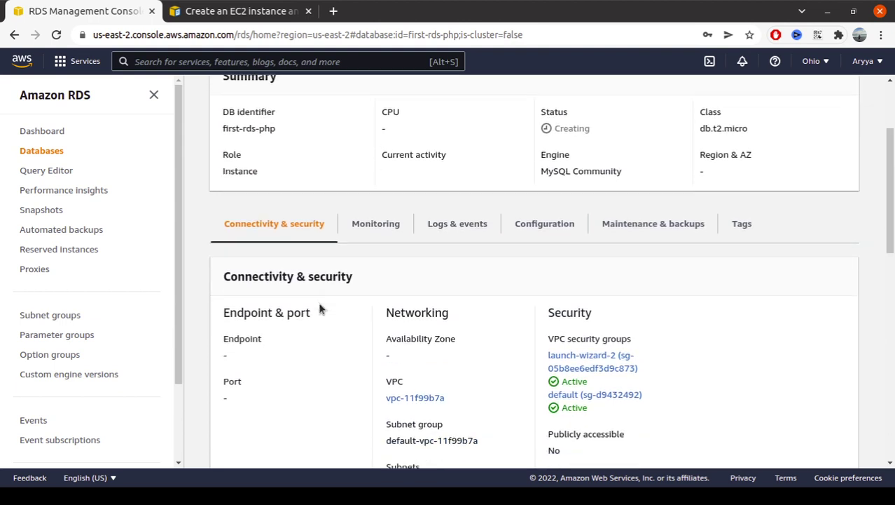
pyautogui.scroll(-3, 355, 329)
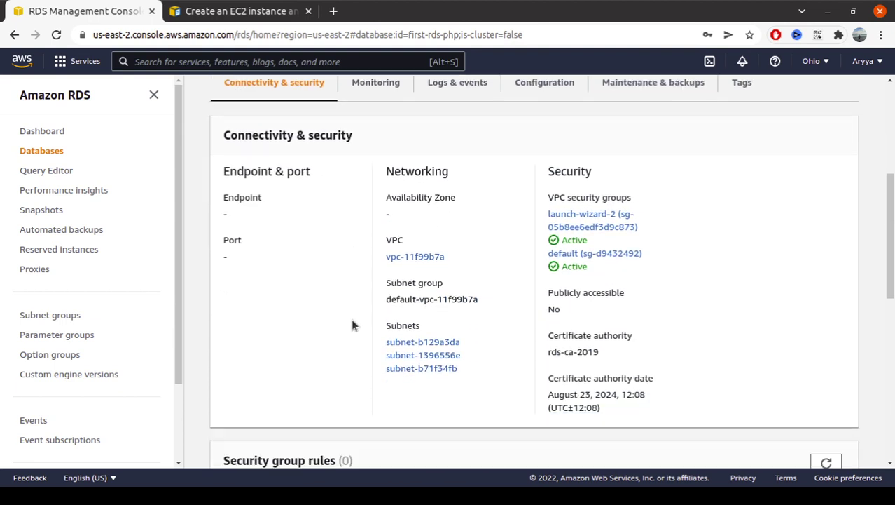
pyautogui.scroll(8, 352, 325)
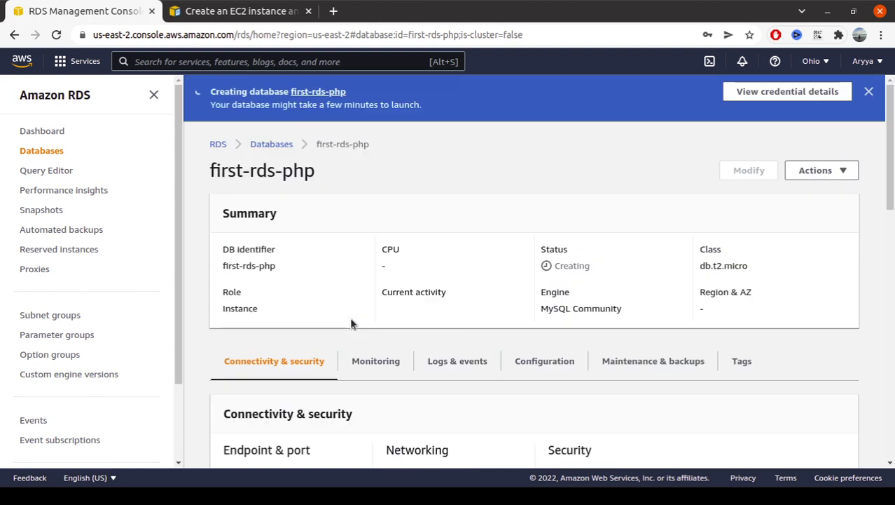
pyautogui.click(182, 61)
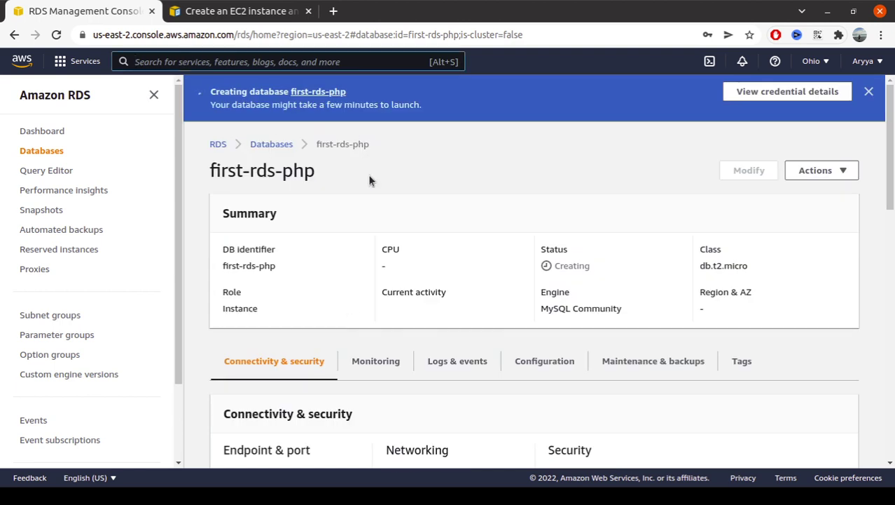
pyautogui.write('ec2')
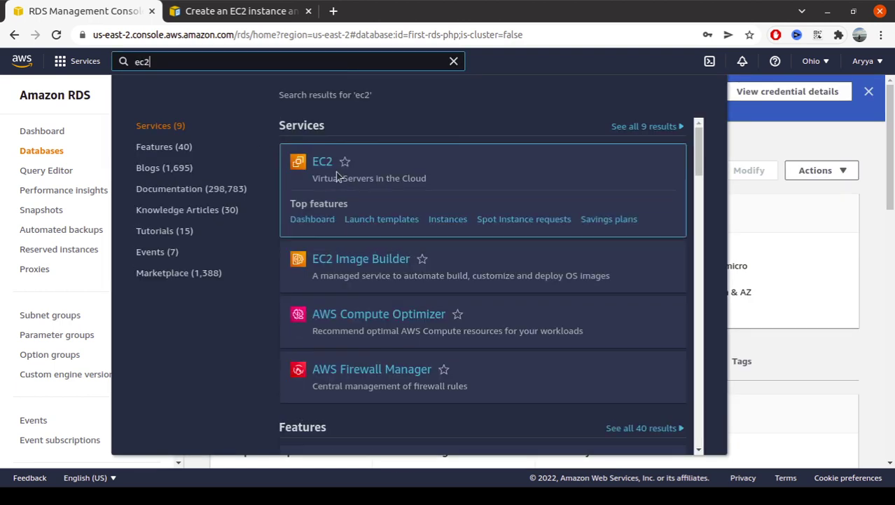
# Go to EC2, dismiss the welcome popup, and view the summary of running instance i-0f7519a6689880b50
pyautogui.click(323, 164)
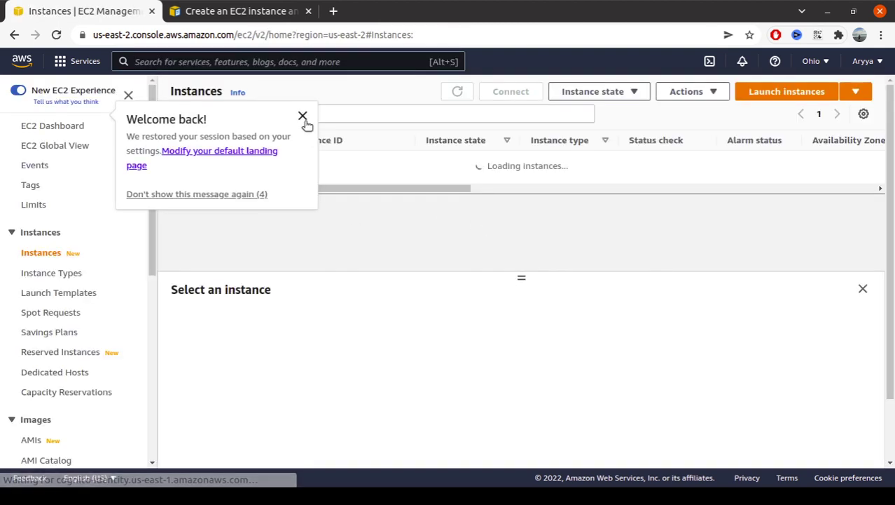
pyautogui.click(303, 117)
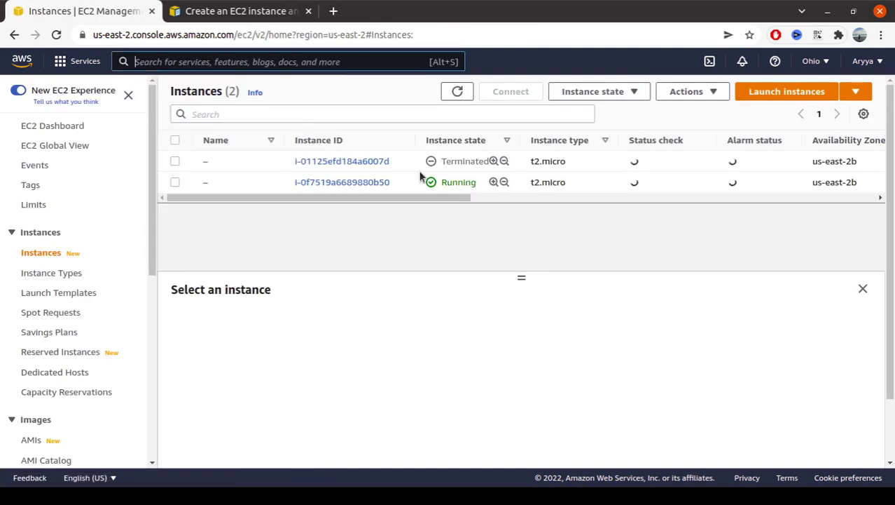
pyautogui.click(342, 184)
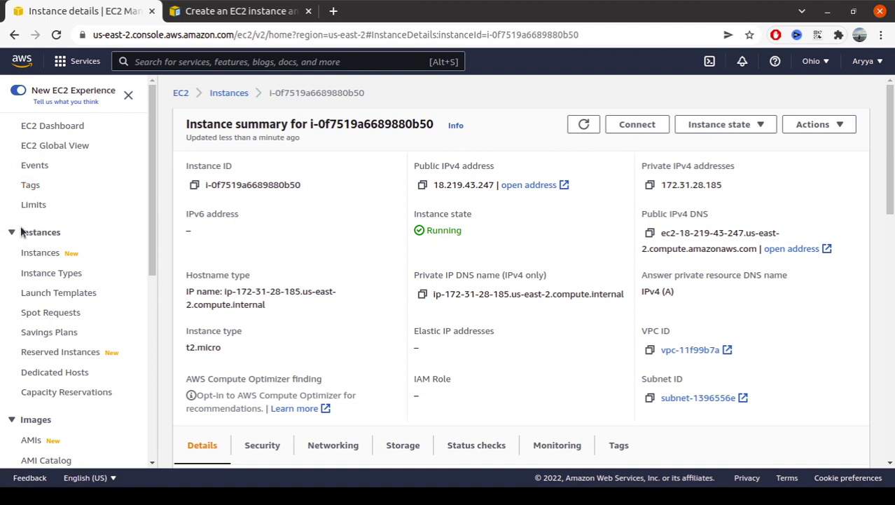
pyautogui.hotkey('alt', 'Tab')
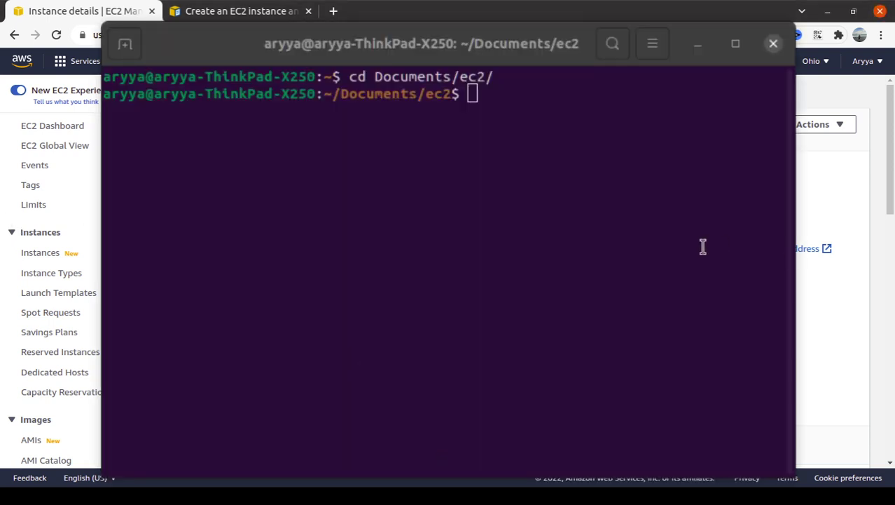
pyautogui.click(1, 156)
pyautogui.write('ss')
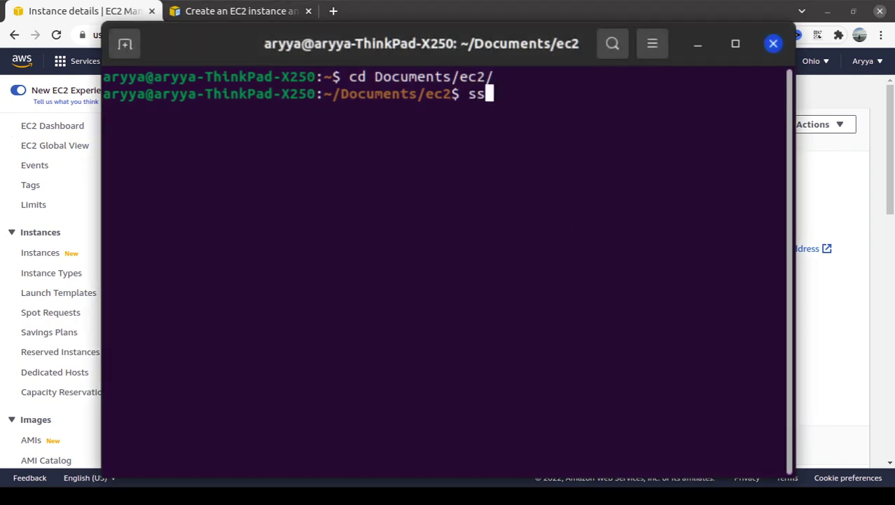
pyautogui.write('h ubuntu@18.219.43.247')
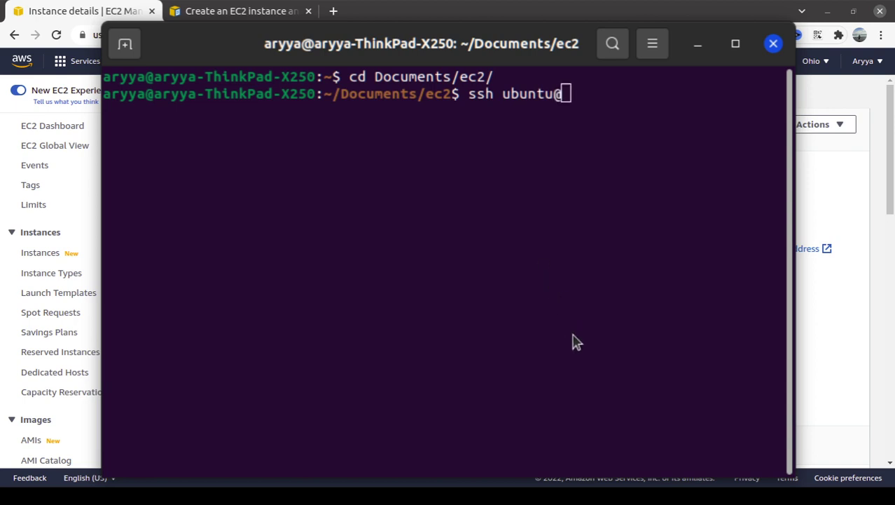
pyautogui.write('18.219.43.247')
pyautogui.write('-i personal.pem')
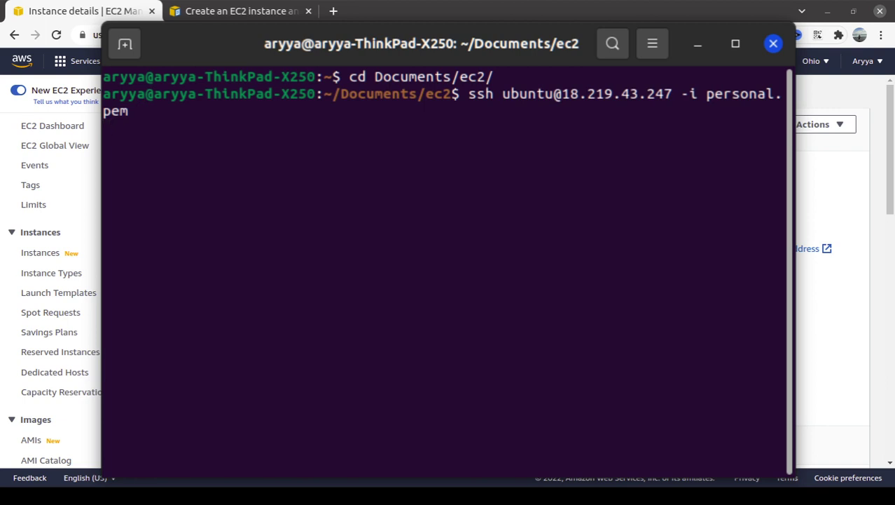
pyautogui.press('Return')
pyautogui.write('yes')
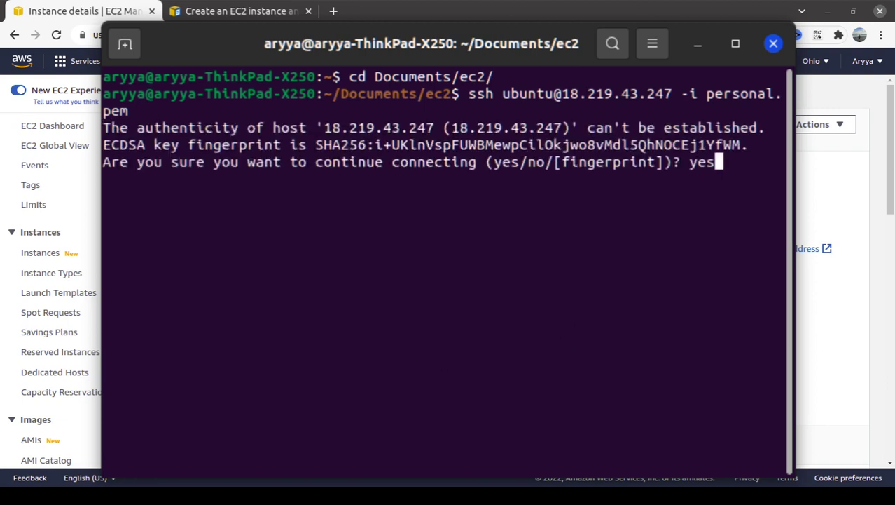
pyautogui.press('Return')
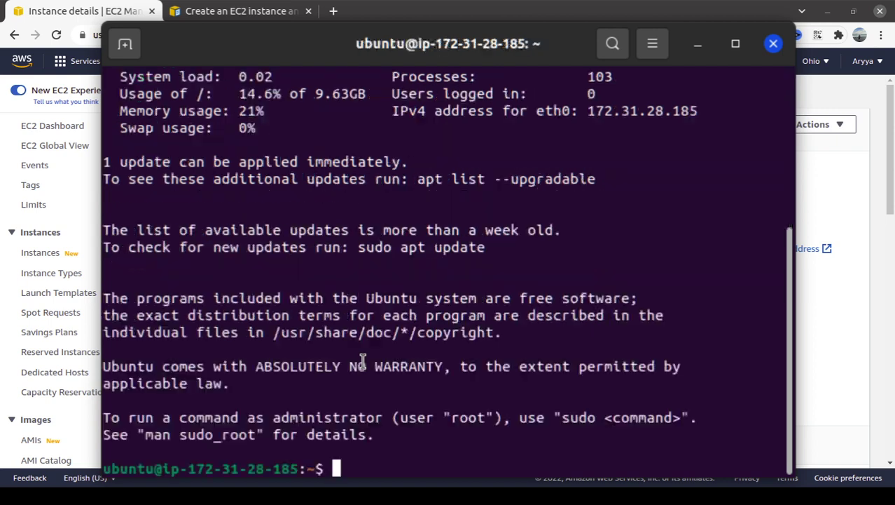
# Try installing the web server with sudo apt-get install apache, then with httpd
pyautogui.write('sudo ')
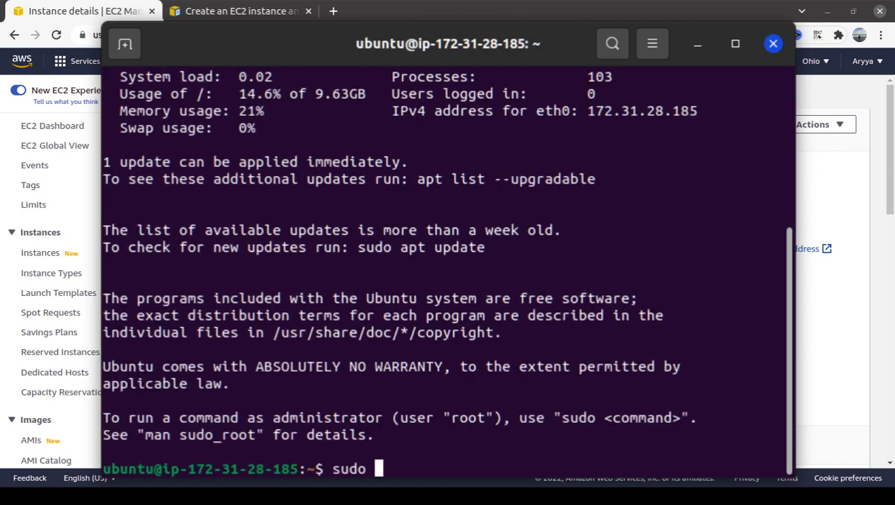
pyautogui.write('apache')
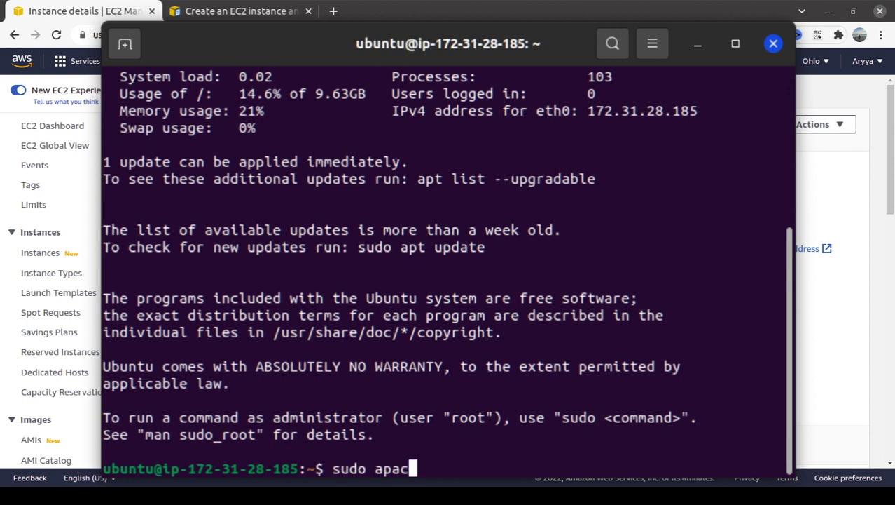
pyautogui.press('BackSpace')
pyautogui.press('BackSpace')
pyautogui.press('BackSpace')
pyautogui.press('BackSpace')
pyautogui.press('BackSpace')
pyautogui.press('BackSpace')
pyautogui.write('apt-get i')
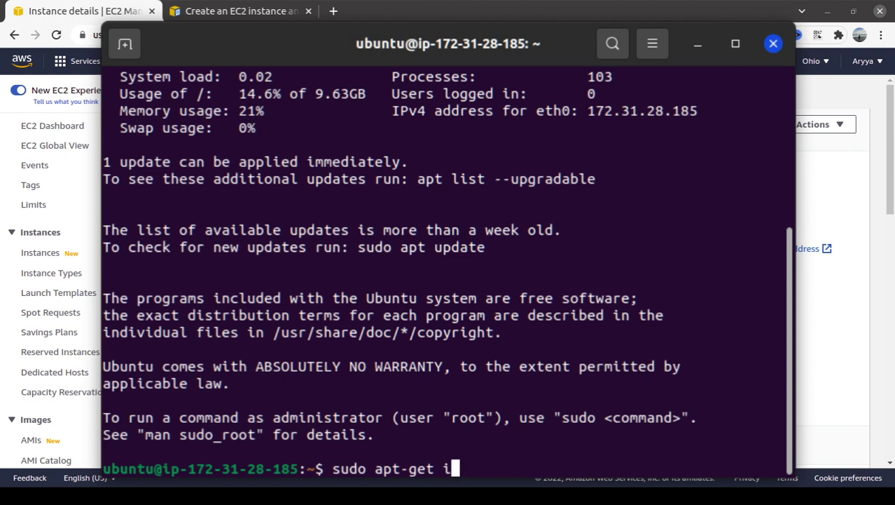
pyautogui.write('nstall apache')
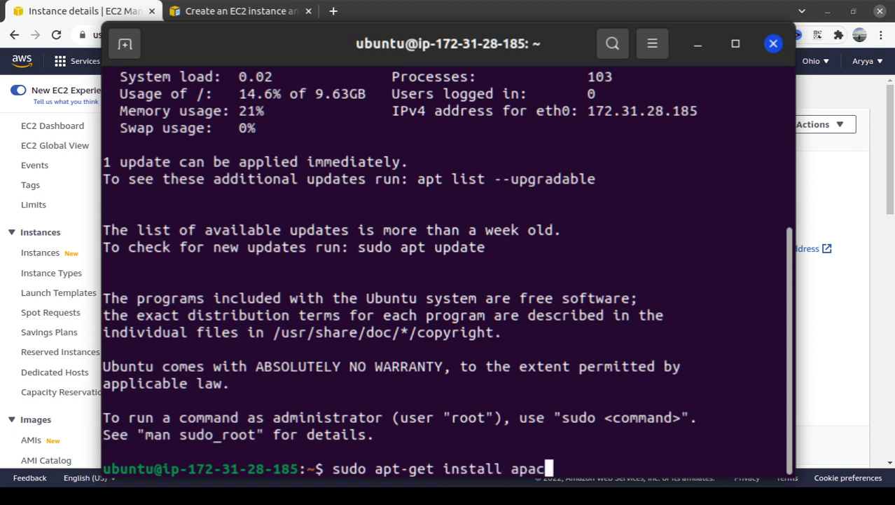
pyautogui.press('Return')
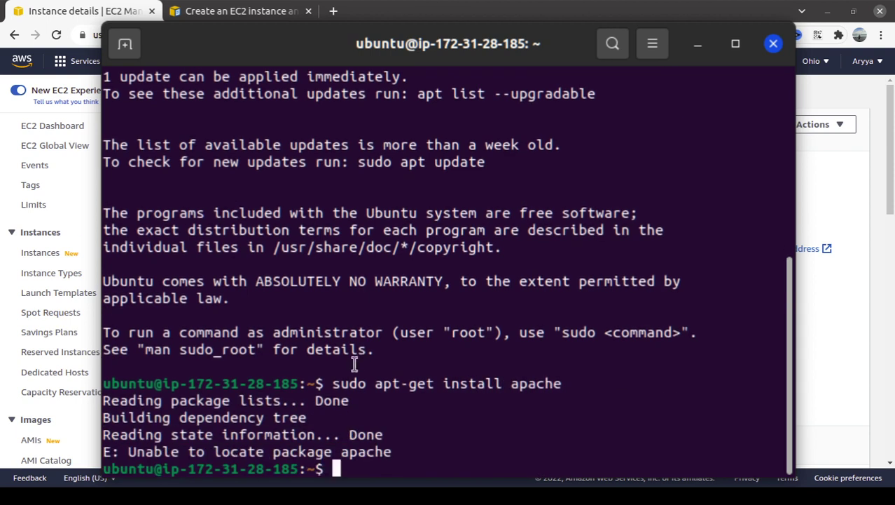
pyautogui.press('Up')
pyautogui.press('BackSpace')
pyautogui.press('BackSpace')
pyautogui.press('BackSpace')
pyautogui.press('BackSpace')
pyautogui.press('BackSpace')
pyautogui.press('BackSpace')
pyautogui.press('BackSpace')
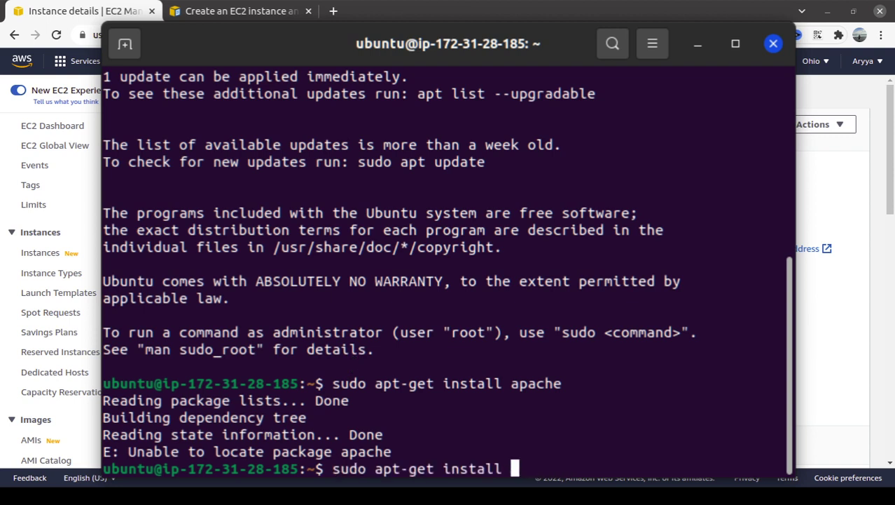
pyautogui.write('httpd')
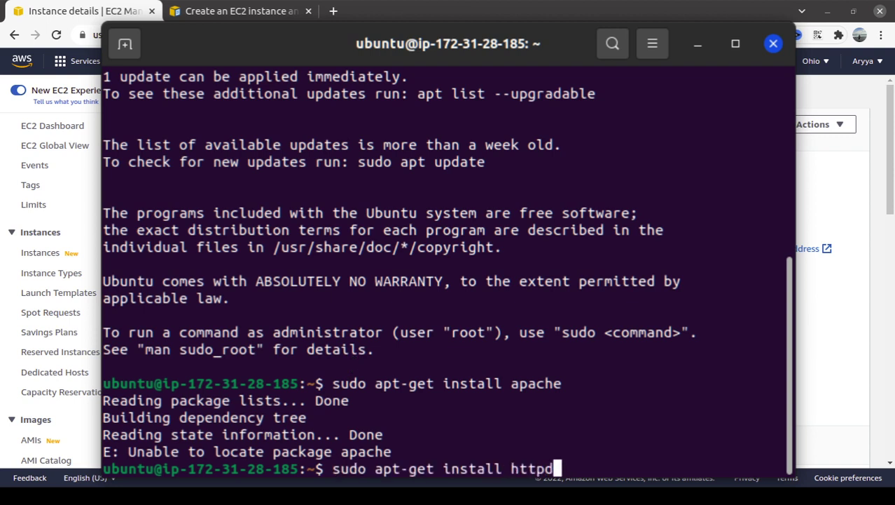
pyautogui.press('Return')
# Attempt sudo apt-get install apache2 and confirm with Y
pyautogui.press('Up')
pyautogui.press('BackSpace')
pyautogui.press('BackSpace')
pyautogui.press('BackSpace')
pyautogui.press('BackSpace')
pyautogui.press('BackSpace')
pyautogui.press('BackSpace')
pyautogui.write('apache2')
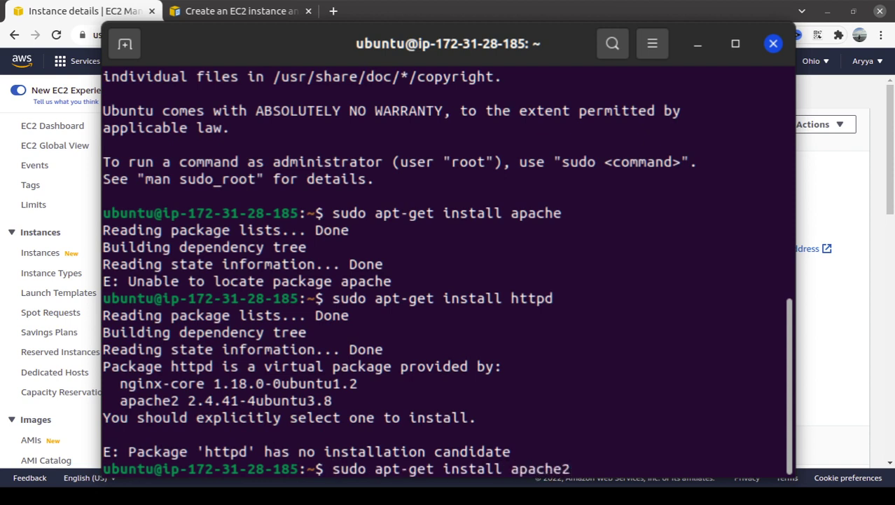
pyautogui.press('Return')
pyautogui.write('Y')
pyautogui.press('Return')
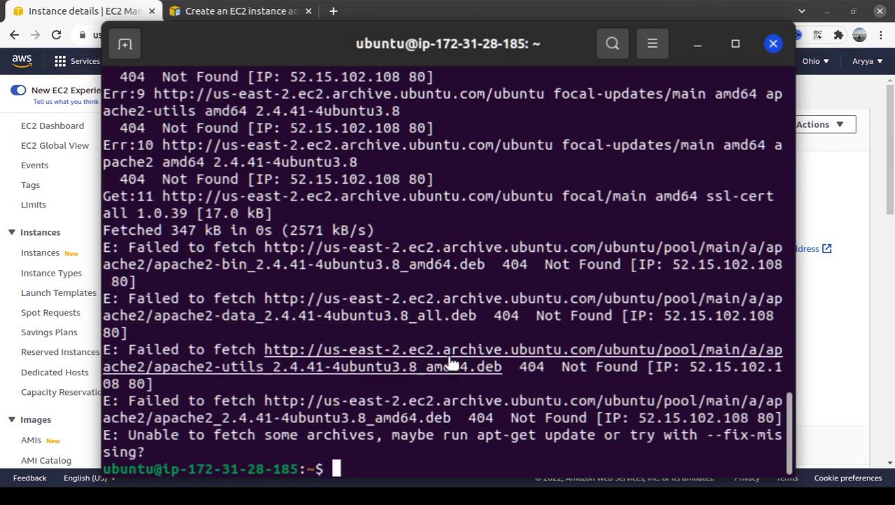
# Refresh package lists with sudo apt-get update, then rerun the apache2 install and confirm Y
pyautogui.write('sudo apt')
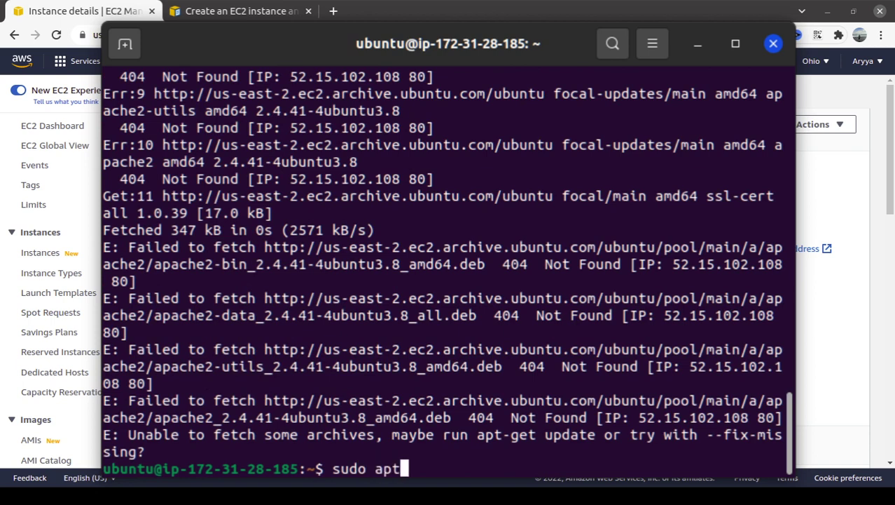
pyautogui.write('-get update')
pyautogui.press('Return')
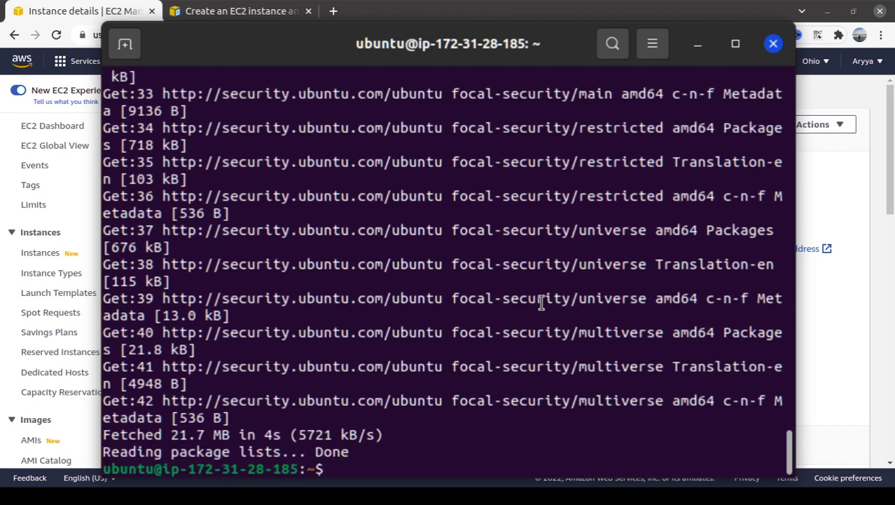
pyautogui.press('Up')
pyautogui.press('Up')
pyautogui.press('Down')
pyautogui.press('Return')
pyautogui.write('Y')
pyautogui.press('Return')
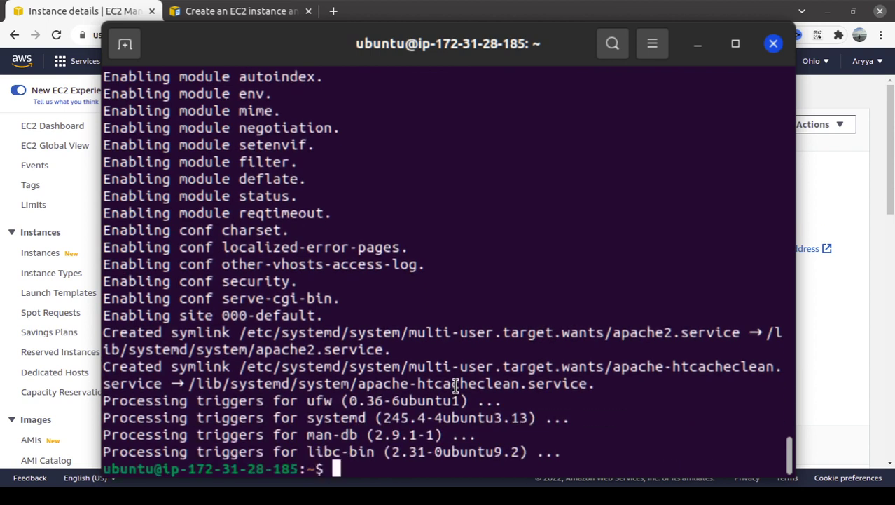
# Try installing php, php-mariadb and php-mysql, fixing the joined and misspelled package names
pyautogui.write('sudo')
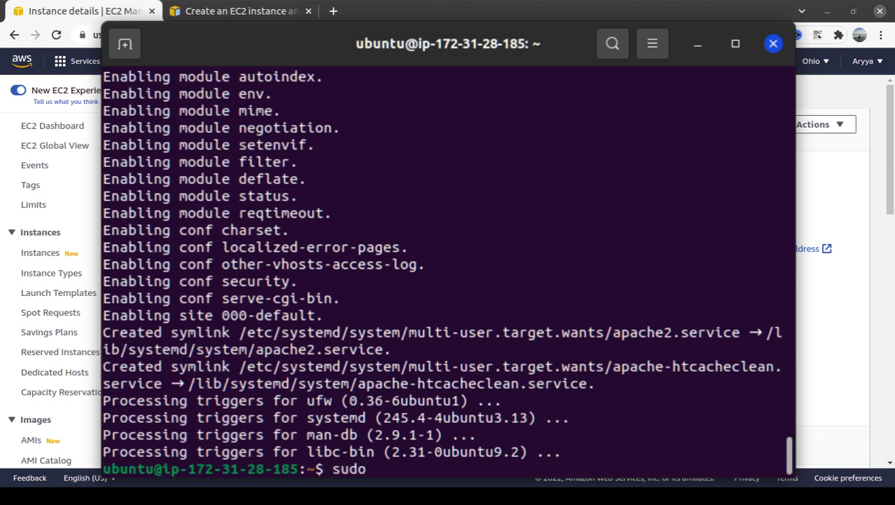
pyautogui.write(' apt-get ')
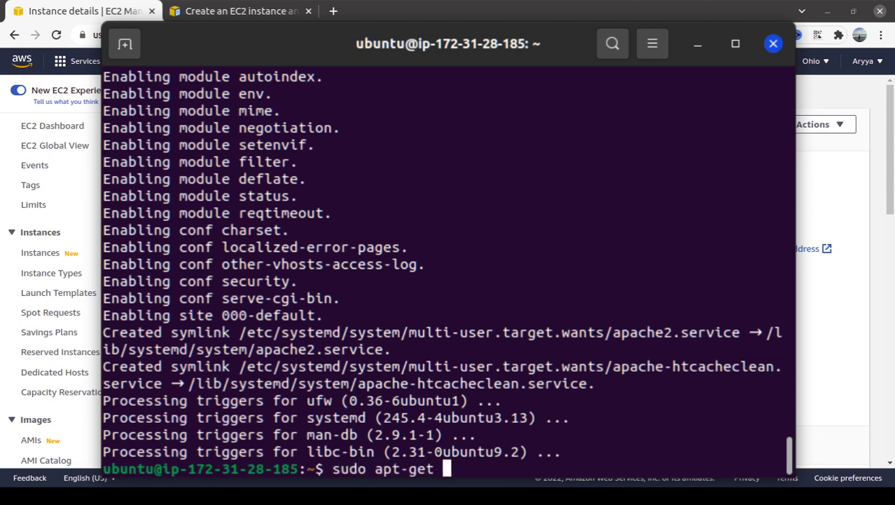
pyautogui.write('install phpphp')
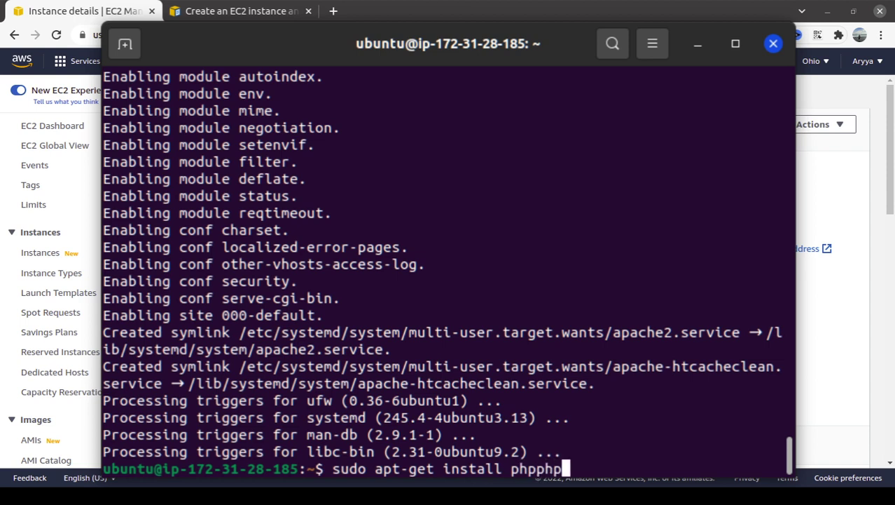
pyautogui.write('-mriadb p')
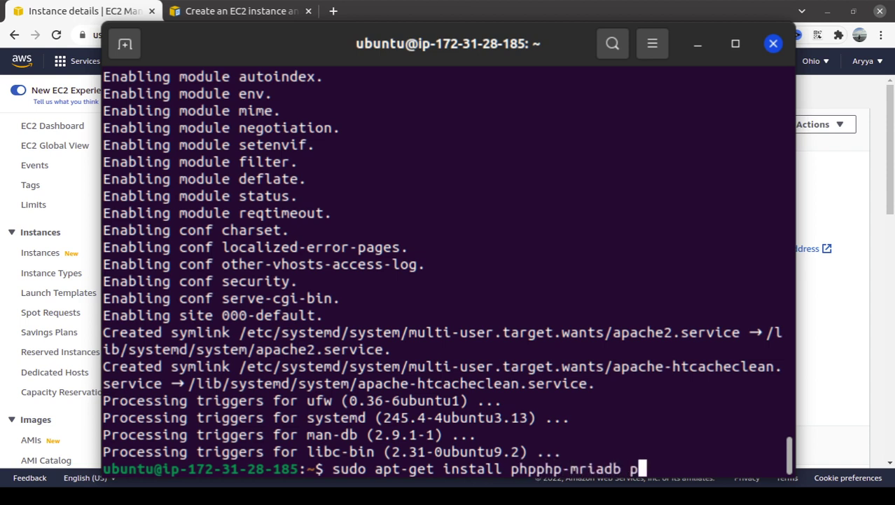
pyautogui.write('hp-mysql')
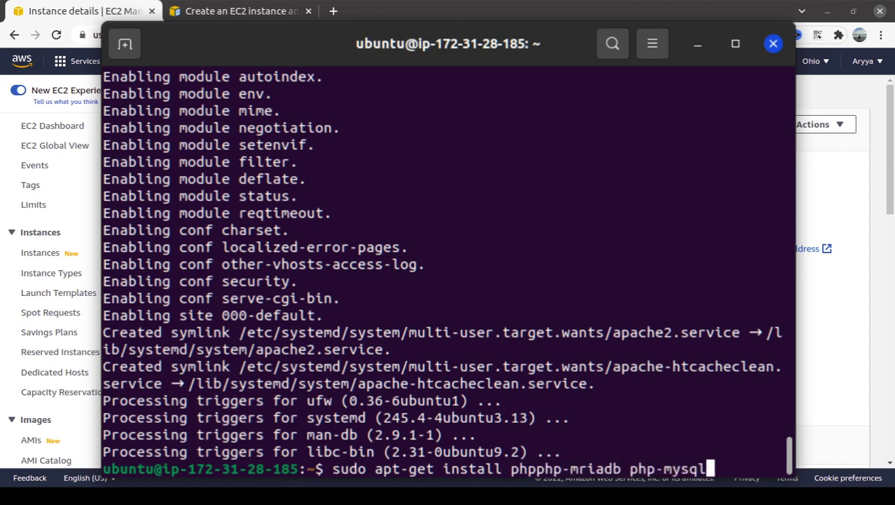
pyautogui.press('Return')
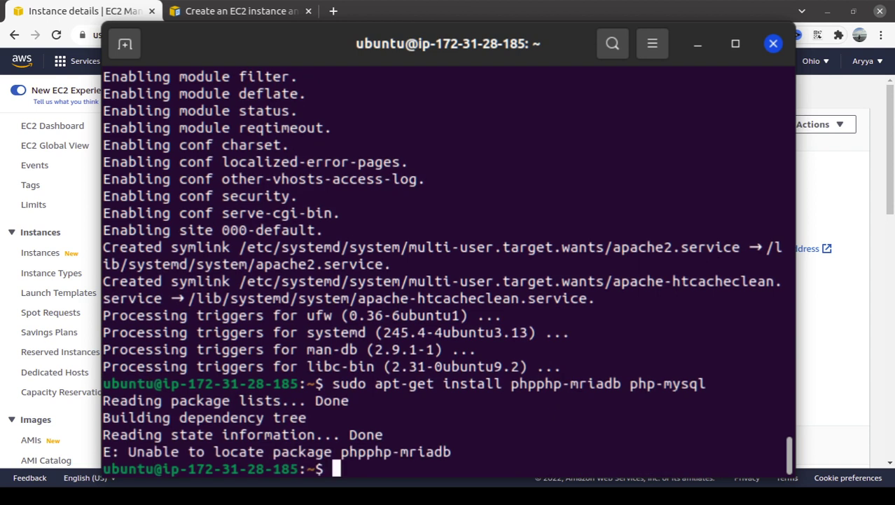
pyautogui.press('Up')
pyautogui.press('Left')
pyautogui.press('Left')
pyautogui.press('Left')
pyautogui.press('Left')
pyautogui.press('Left')
pyautogui.press('Left')
pyautogui.press('Left')
pyautogui.press('Left')
pyautogui.press('Left')
pyautogui.press('Left')
pyautogui.press('Left')
pyautogui.press('Left')
pyautogui.press('Left')
pyautogui.press('Left')
pyautogui.press('Left')
pyautogui.press('Left')
pyautogui.press('Left')
pyautogui.press('Right')
pyautogui.press('Left')
pyautogui.press('Left')
pyautogui.press('Left')
pyautogui.press('Left')
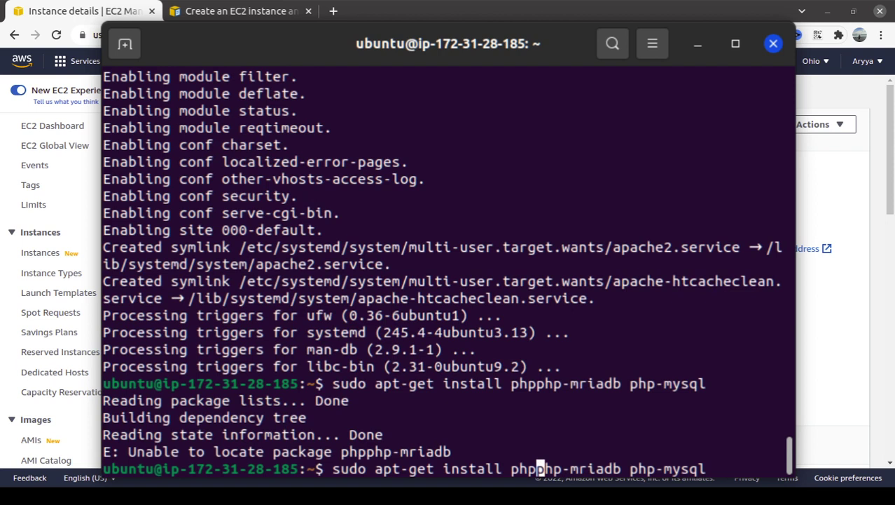
pyautogui.press('Right')
pyautogui.press('Right')
pyautogui.press('Right')
pyautogui.press('Right')
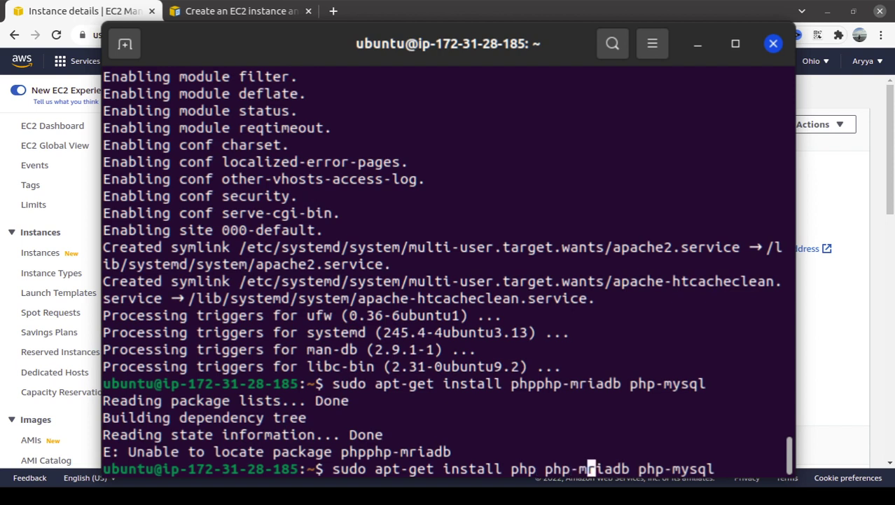
pyautogui.write('a')
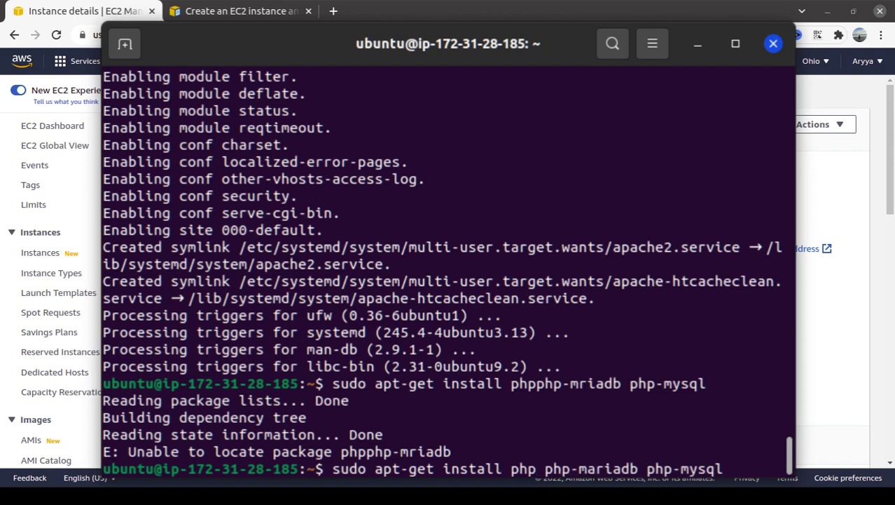
pyautogui.press('Return')
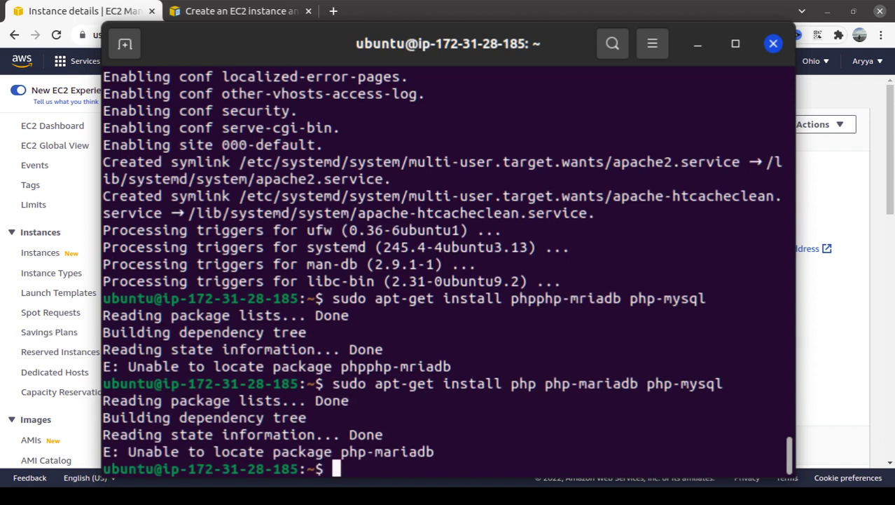
# Drop php-mariadb and install php and php-mysql, confirming with Y
pyautogui.press('Up')
pyautogui.press('Left')
pyautogui.press('Left')
pyautogui.press('Left')
pyautogui.press('Left')
pyautogui.press('Left')
pyautogui.press('Left')
pyautogui.press('Left')
pyautogui.press('Left')
pyautogui.press('Left')
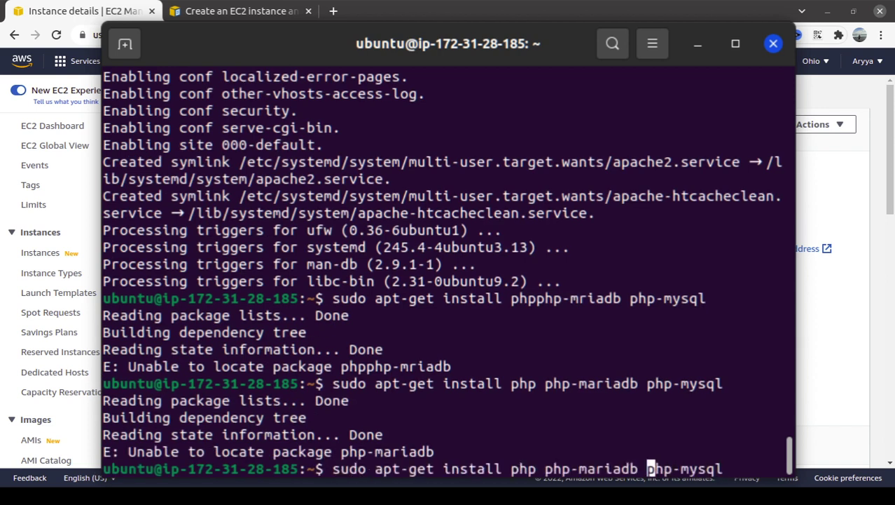
pyautogui.press('BackSpace')
pyautogui.press('BackSpace')
pyautogui.press('BackSpace')
pyautogui.press('BackSpace')
pyautogui.press('BackSpace')
pyautogui.press('BackSpace')
pyautogui.press('BackSpace')
pyautogui.press('BackSpace')
pyautogui.press('BackSpace')
pyautogui.press('BackSpace')
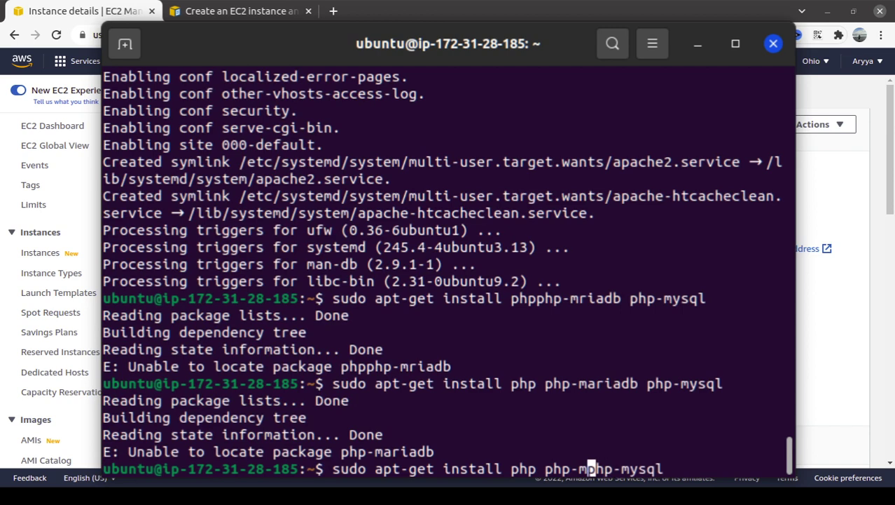
pyautogui.press('BackSpace')
pyautogui.press('BackSpace')
pyautogui.press('Return')
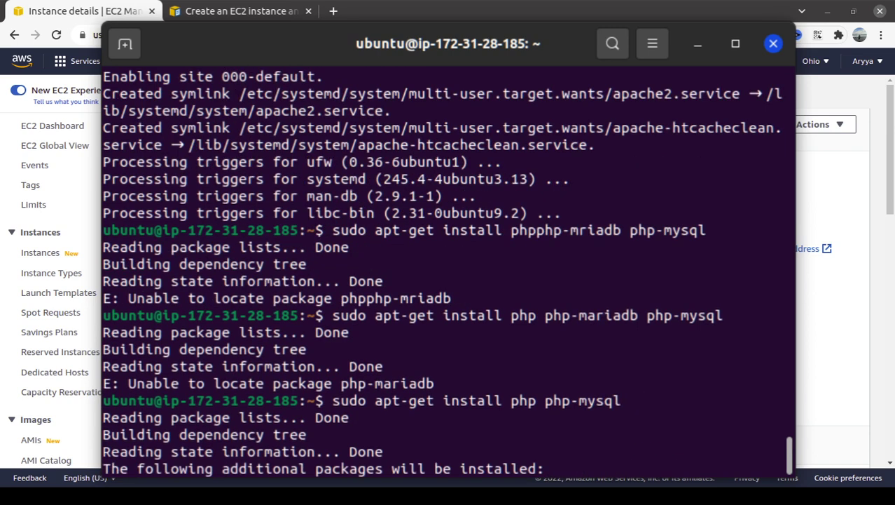
pyautogui.write('Y')
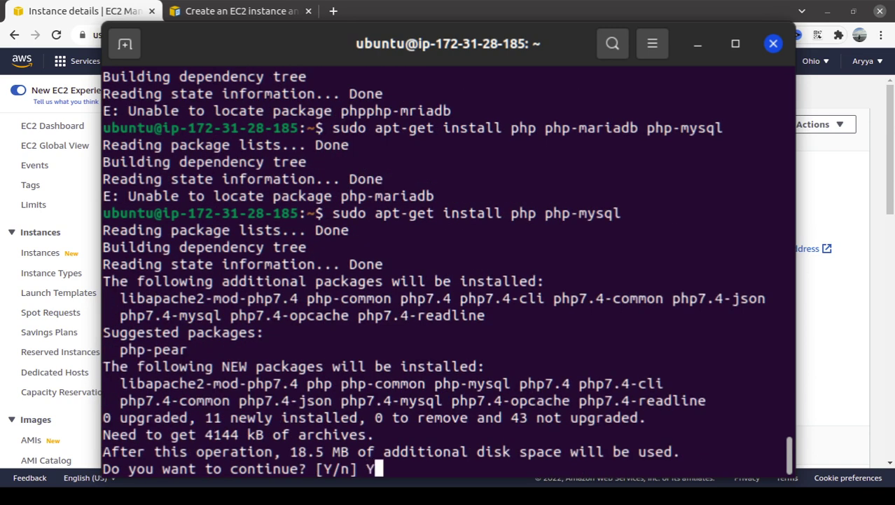
pyautogui.press('Return')
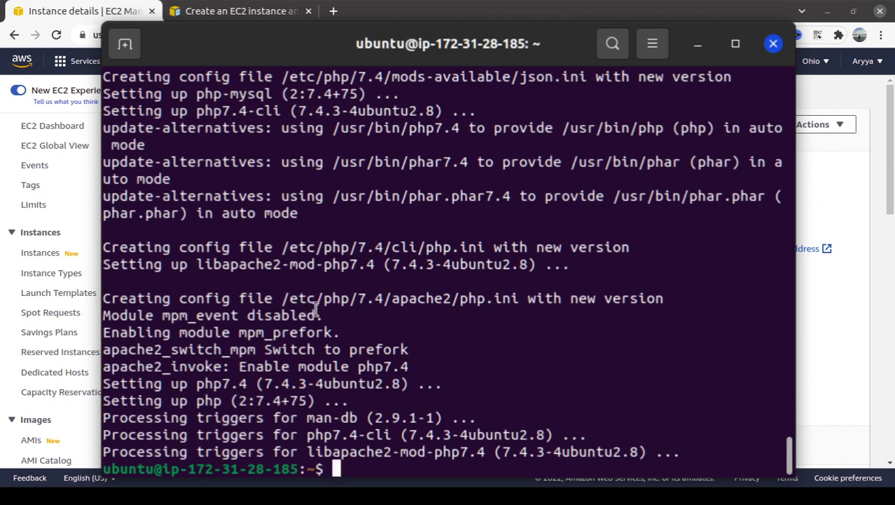
# List /var/www, change into /var/www/html, and list the web root files
pyautogui.write('ls -la /var/www/')
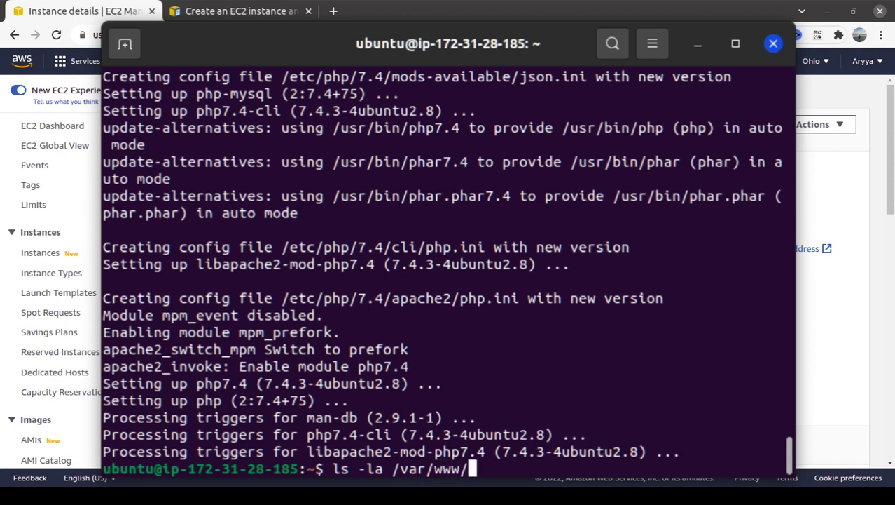
pyautogui.press('Return')
pyautogui.write('cd /var')
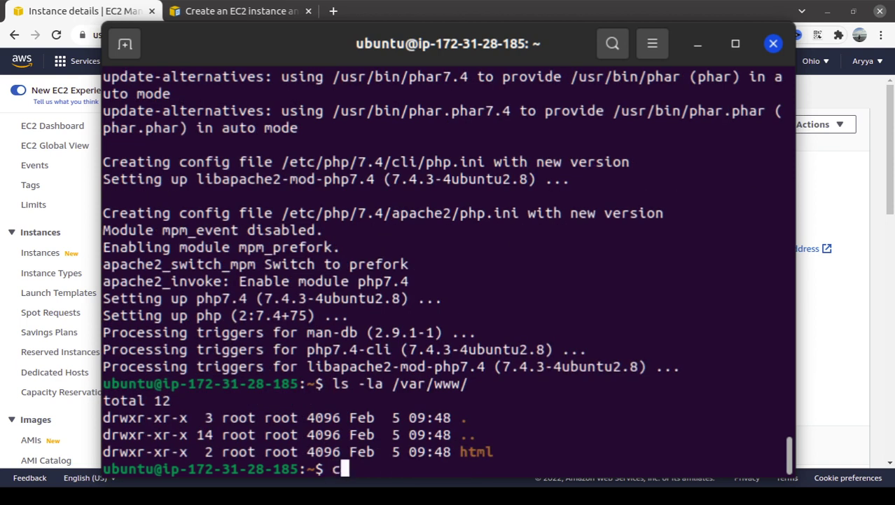
pyautogui.write('/www/html/')
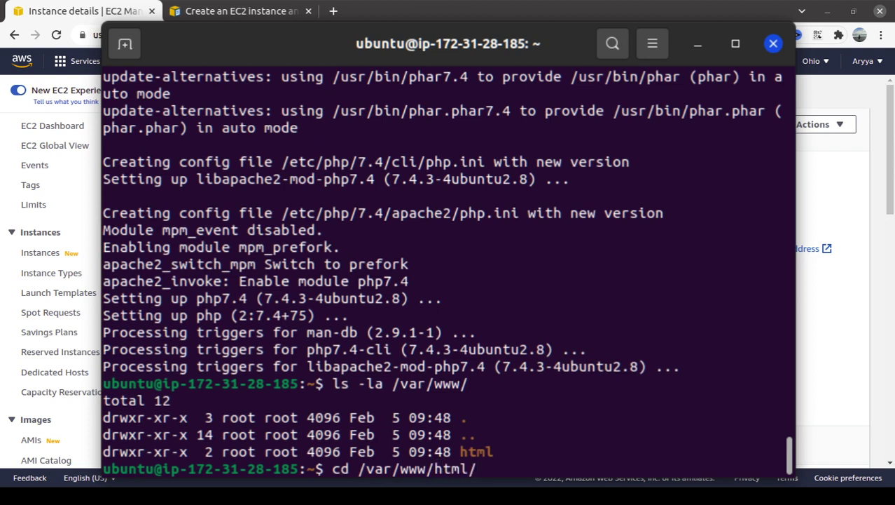
pyautogui.press('Return')
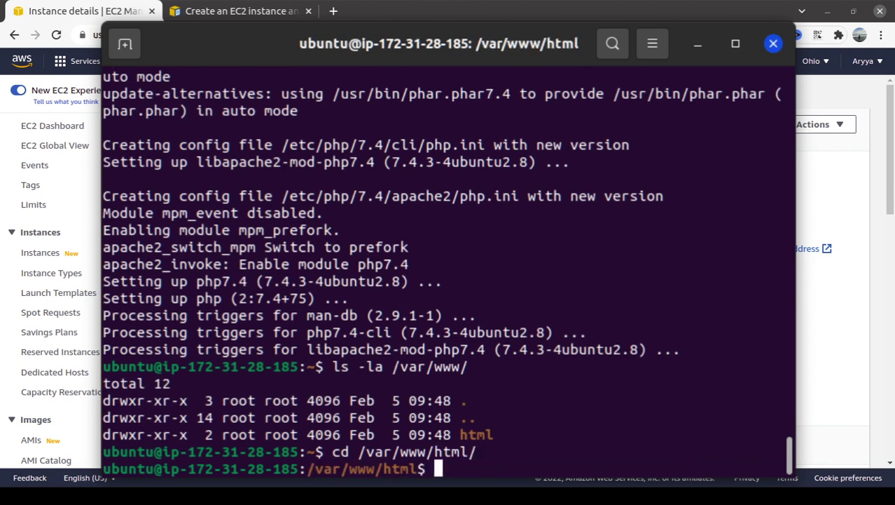
pyautogui.write('ls -la')
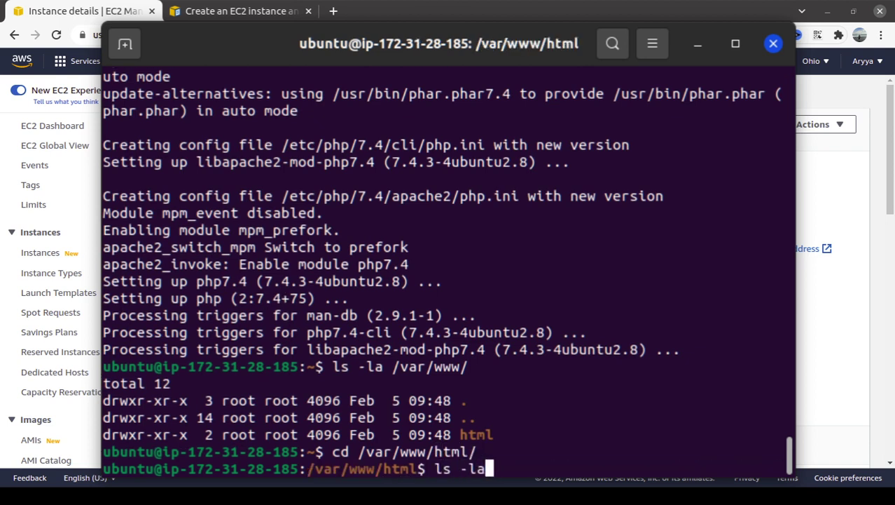
pyautogui.press('Return')
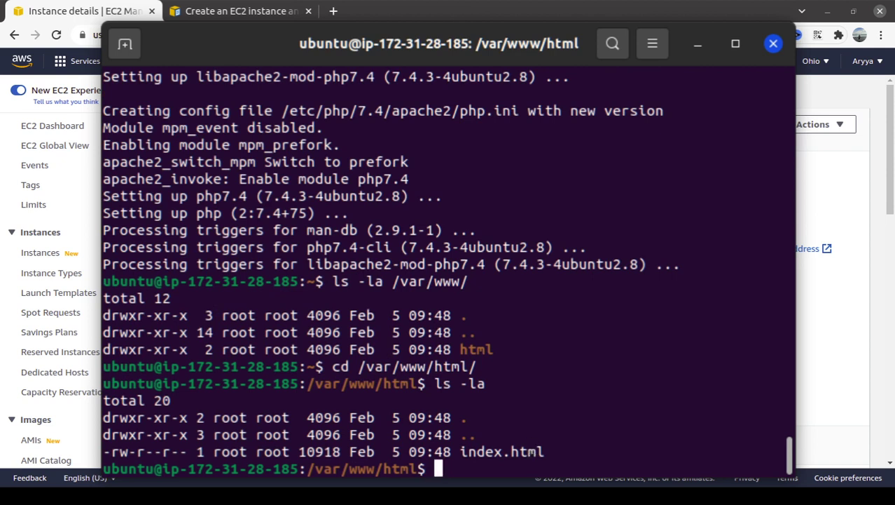
# Create an empty index.php with sudo touch and start the sudo nano index.php command
pyautogui.write('sudo touch index.php')
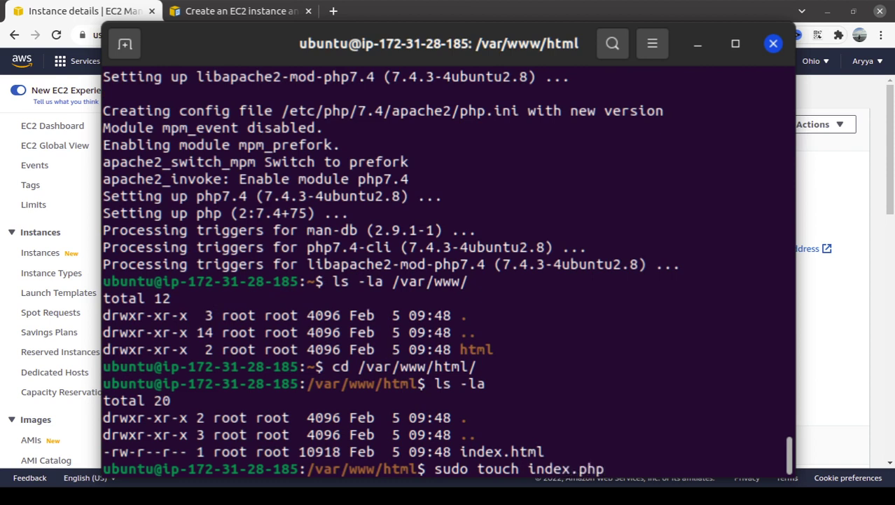
pyautogui.press('Return')
pyautogui.write('sudo n')
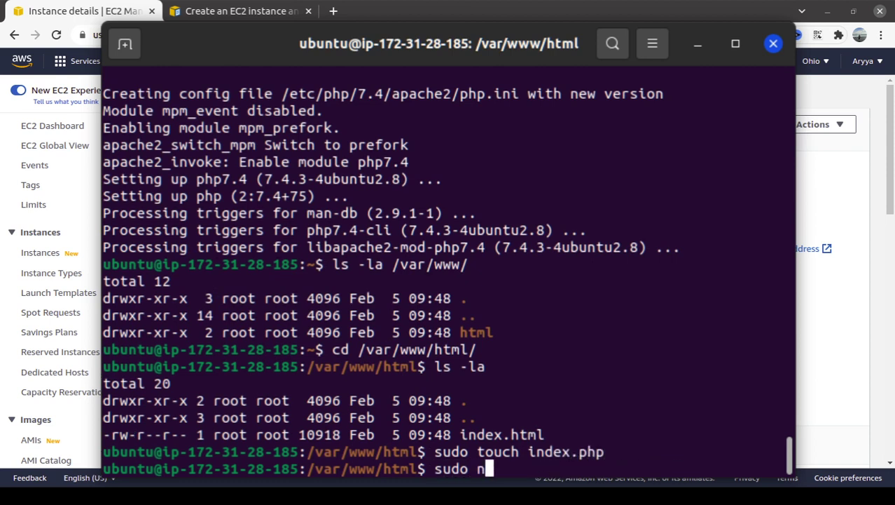
pyautogui.write('ano index.php')
# Write <?php echo "test"; ?> into index.php in nano, then save and exit
pyautogui.press('Return')
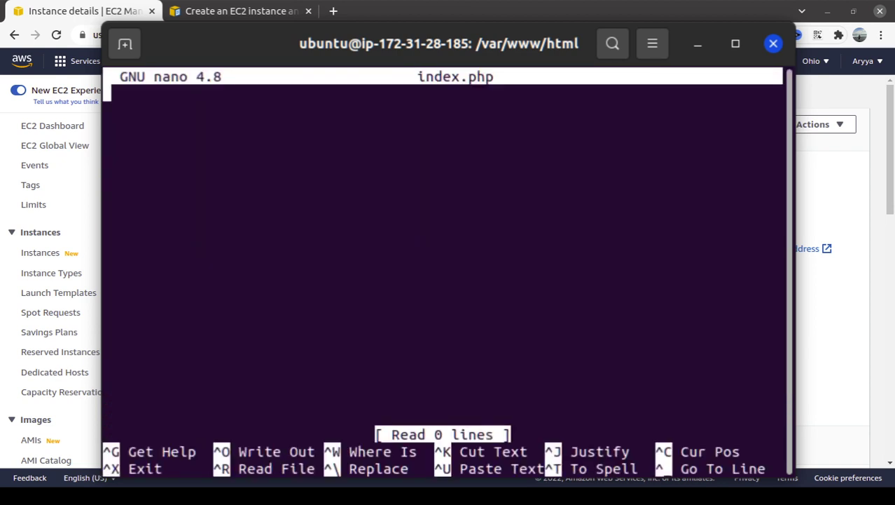
pyautogui.write('<?php')
pyautogui.press('Return')
pyautogui.press('Return')
pyautogui.write('?>')
pyautogui.press('Up')
pyautogui.press('Tab')
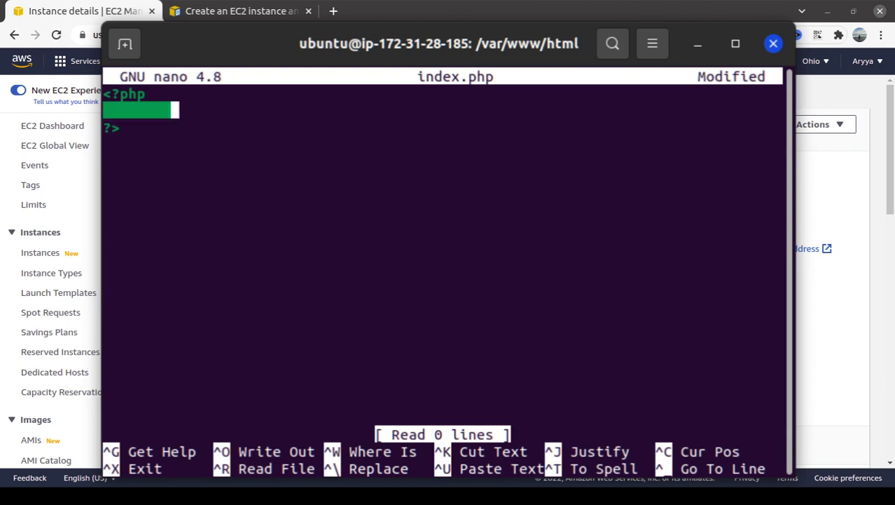
pyautogui.write('echo')
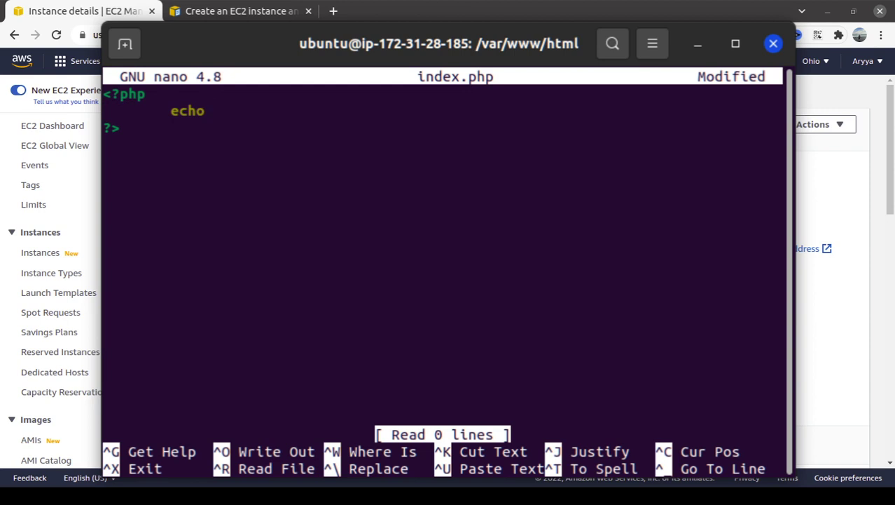
pyautogui.write('"test";')
pyautogui.hotkey('ctrl', 'o')
pyautogui.press('Return')
pyautogui.hotkey('ctrl', 'x')
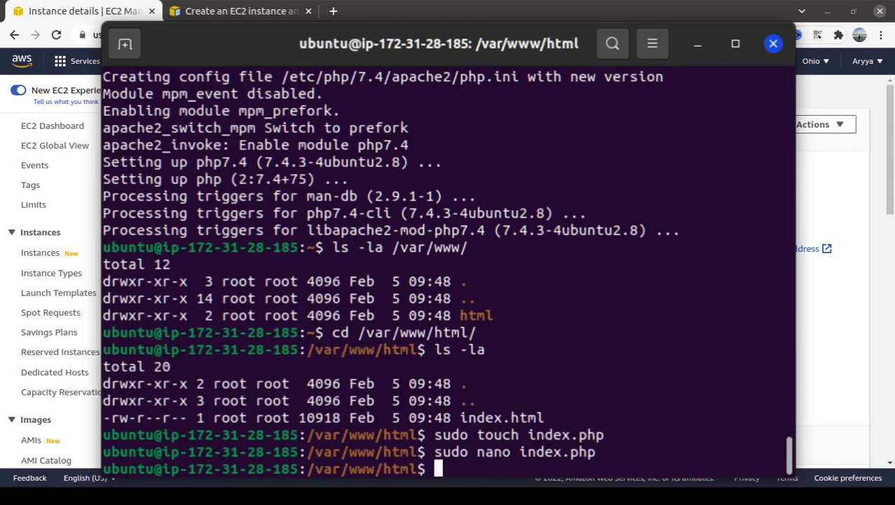
# Check that apache2 is active (running) with sudo service apache2 status
pyautogui.write('sudo service apache2 status')
pyautogui.press('Return')
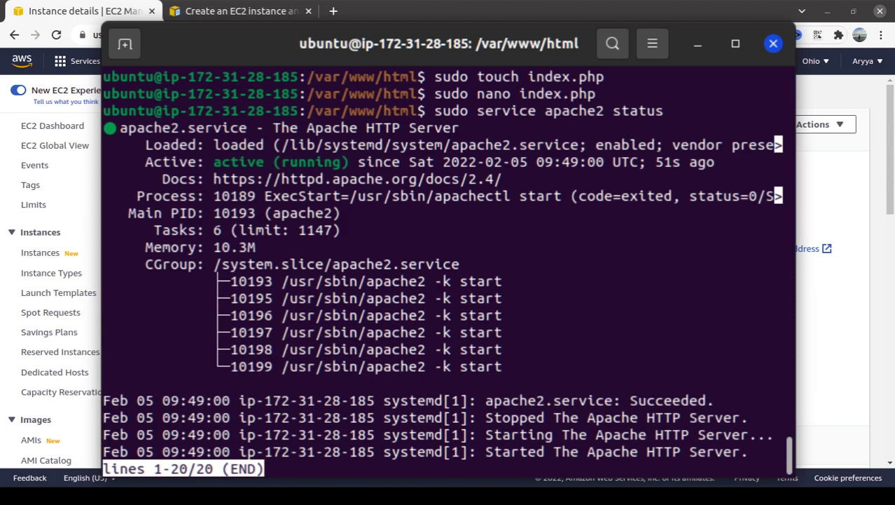
pyautogui.press('q')
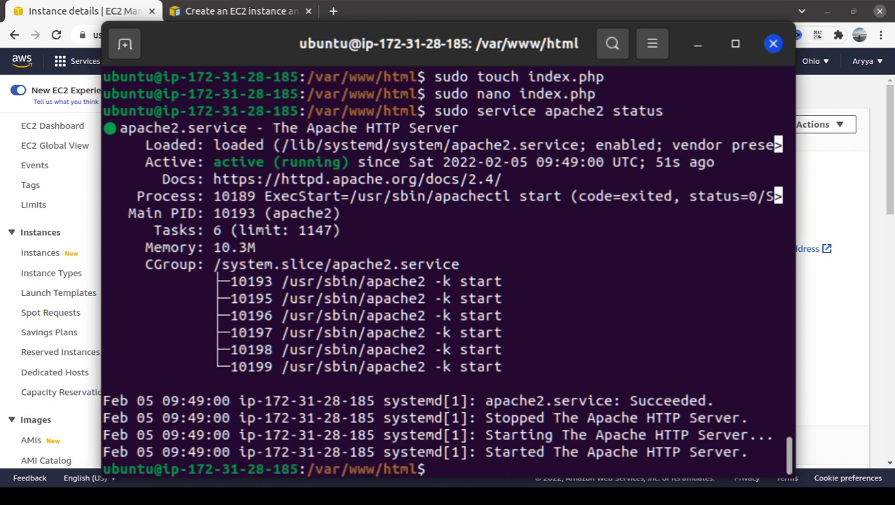
# View the instance's Apache default page in Chrome, then return to the terminal
pyautogui.hotkey('alt', 'Tab')
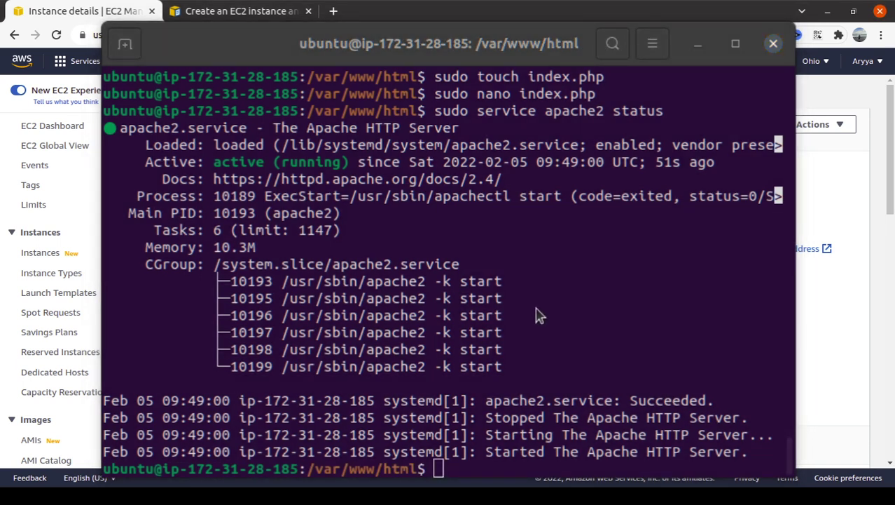
pyautogui.hotkey('ctrl', 't')
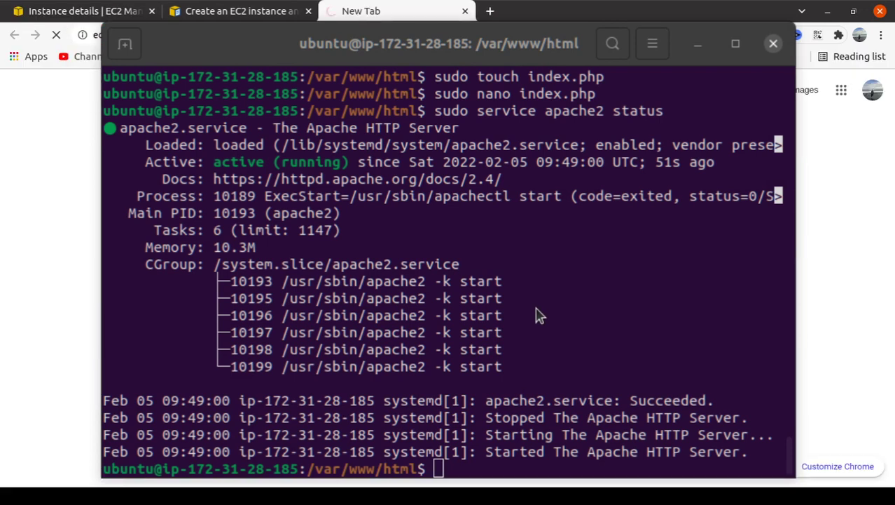
pyautogui.click(120, 14)
pyautogui.click(404, 13)
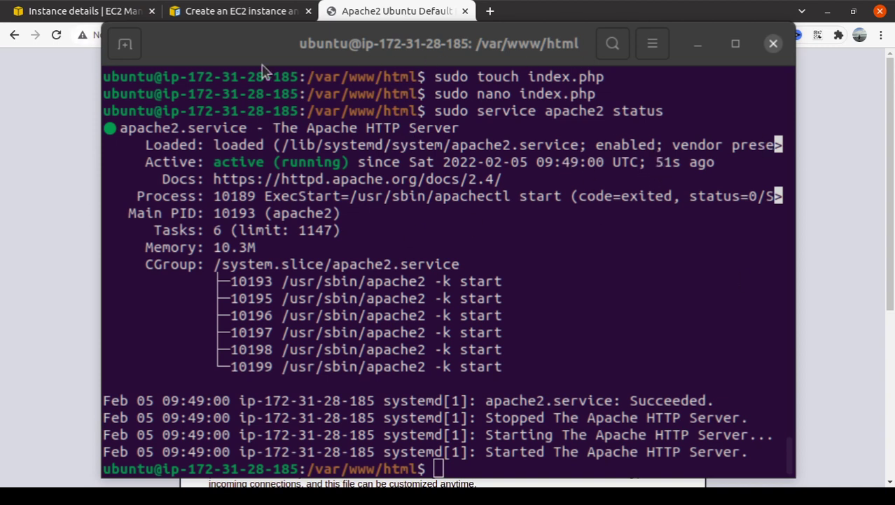
pyautogui.press('pagedown')
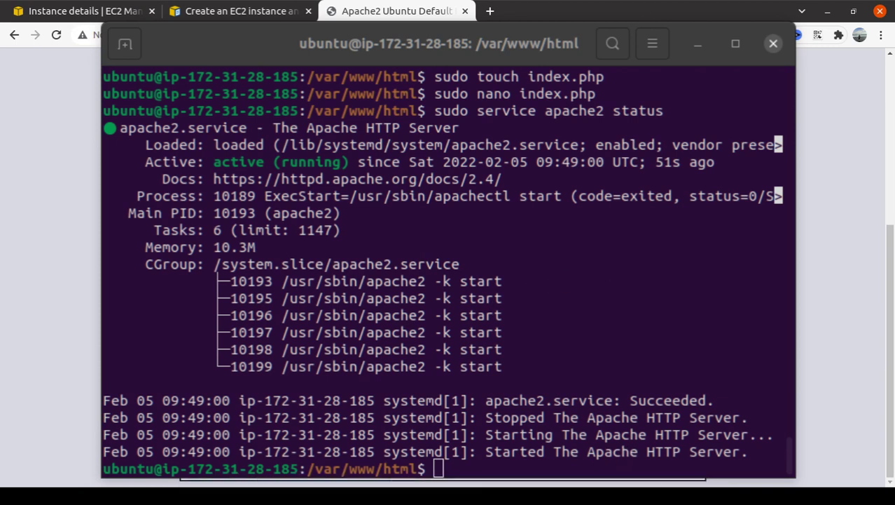
pyautogui.scroll(3, 2, 132)
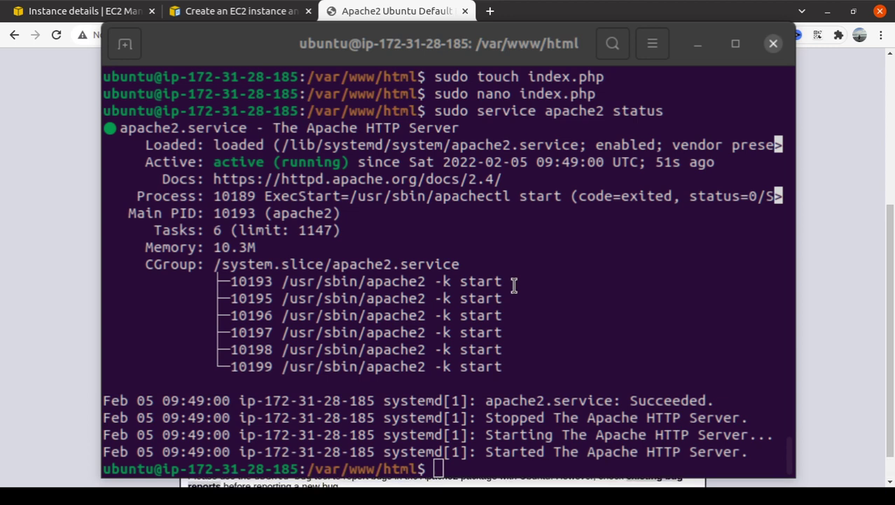
pyautogui.click(538, 247)
# List the web folder and rename index.html to index.html.bak with sudo mv
pyautogui.write('ls -la')
pyautogui.press('Return')
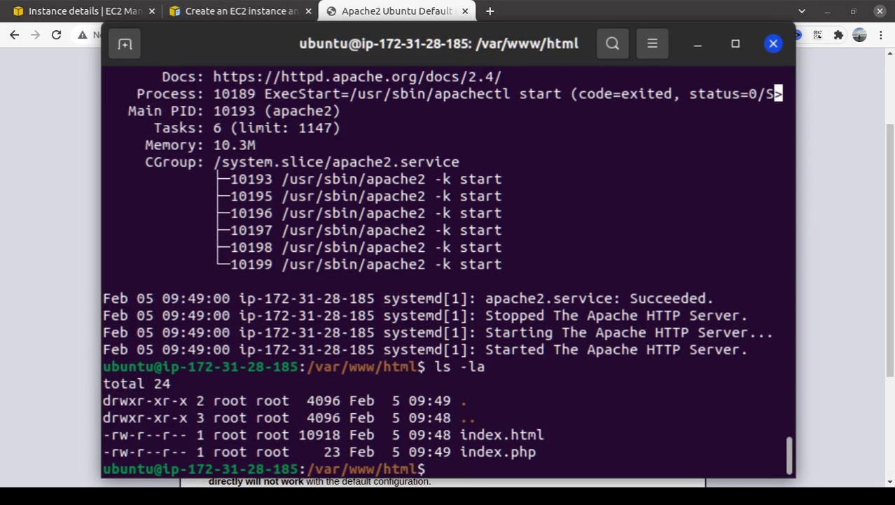
pyautogui.write('sudo mv')
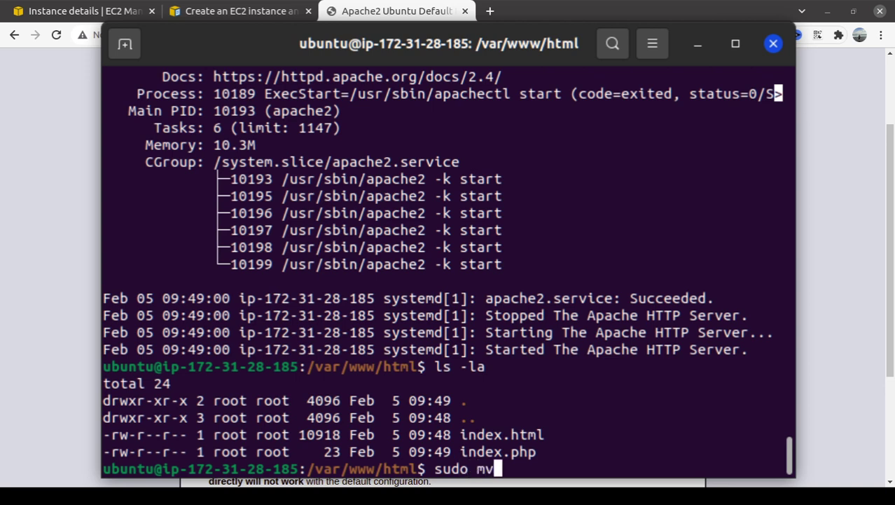
pyautogui.write(' index.html ')
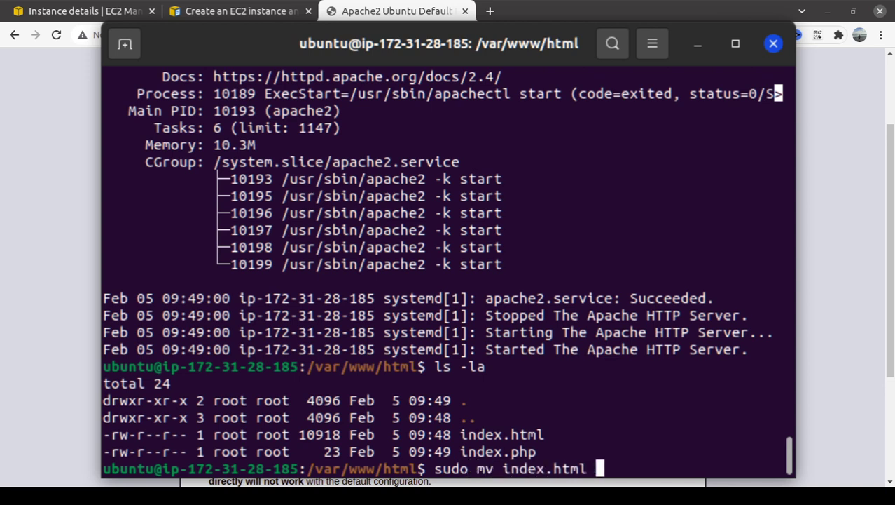
pyautogui.write('index.')
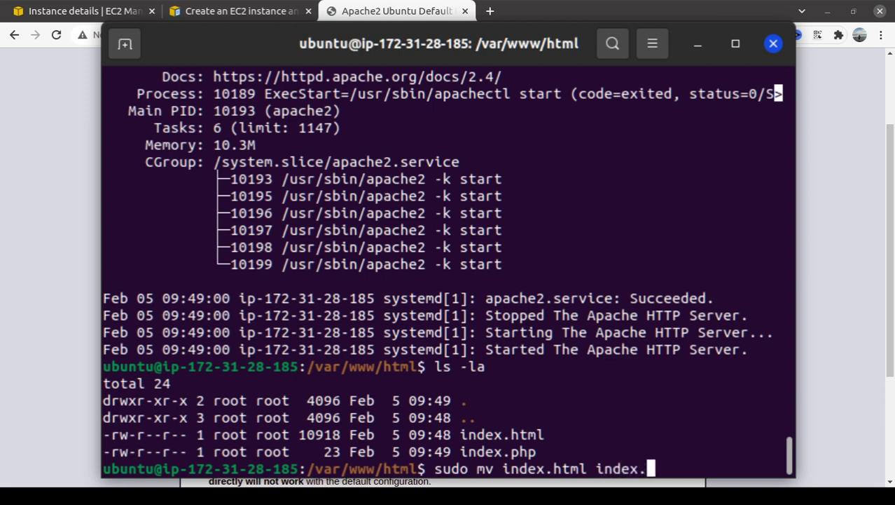
pyautogui.write('html')
pyautogui.press('BackSpace')
pyautogui.write('.bak')
pyautogui.press('Return')
# Reload the instance's page to show "test", check the AWS tutorial tab, and refocus the terminal
pyautogui.click(56, 35)
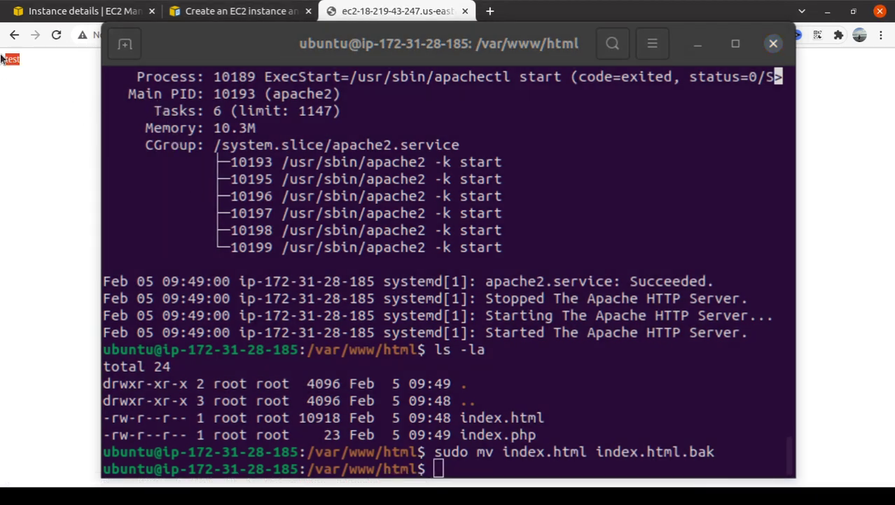
pyautogui.click(47, 72)
pyautogui.hotkey('ctrl', 'Tab')
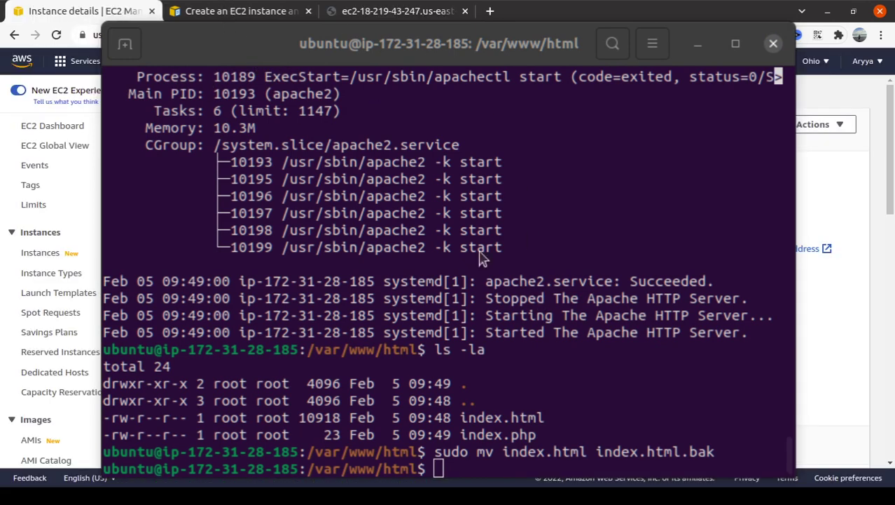
pyautogui.hotkey('ctrl', 'Tab')
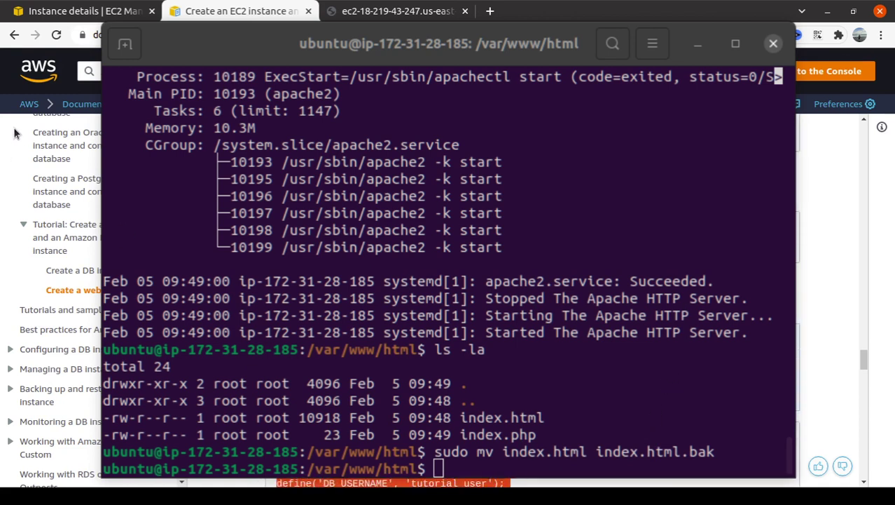
pyautogui.click(497, 176)
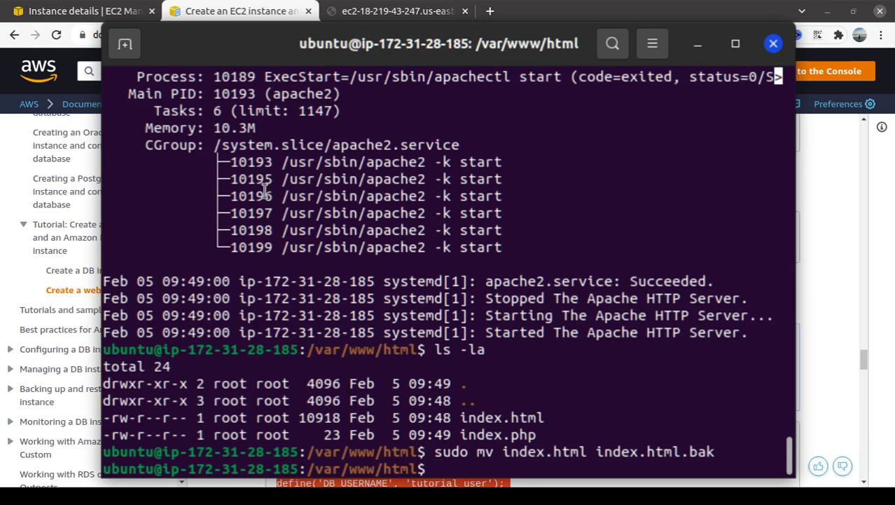
# Create dbinfo.inc.php in nano with the pasted connection settings and set DB_USERNAME to root
pyautogui.write('sudo nano ')
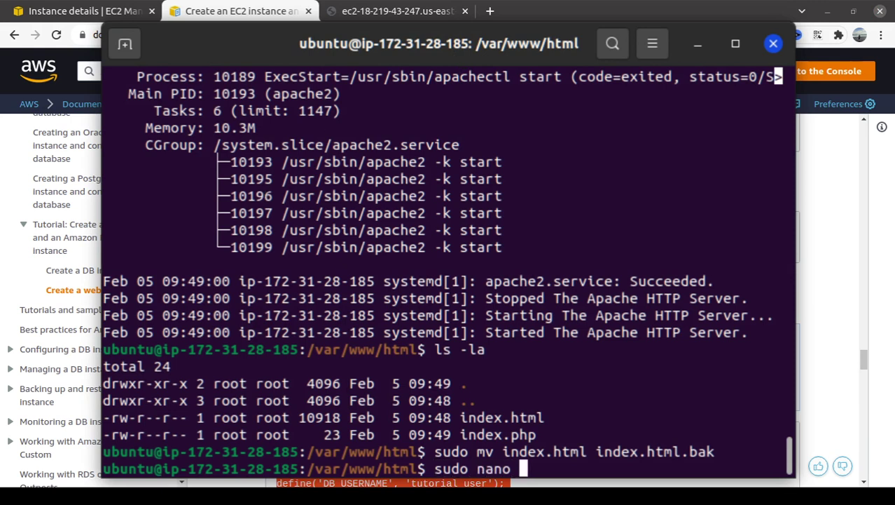
pyautogui.write('dbinfo.in')
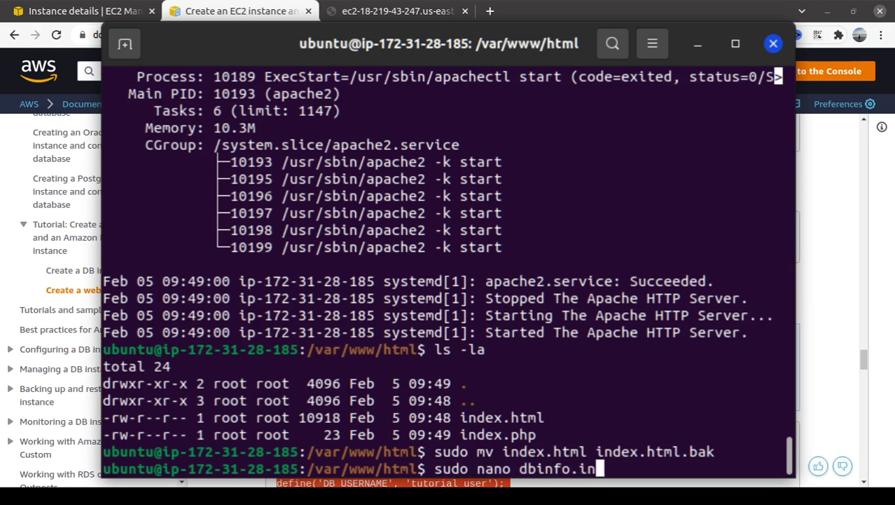
pyautogui.write('c.php')
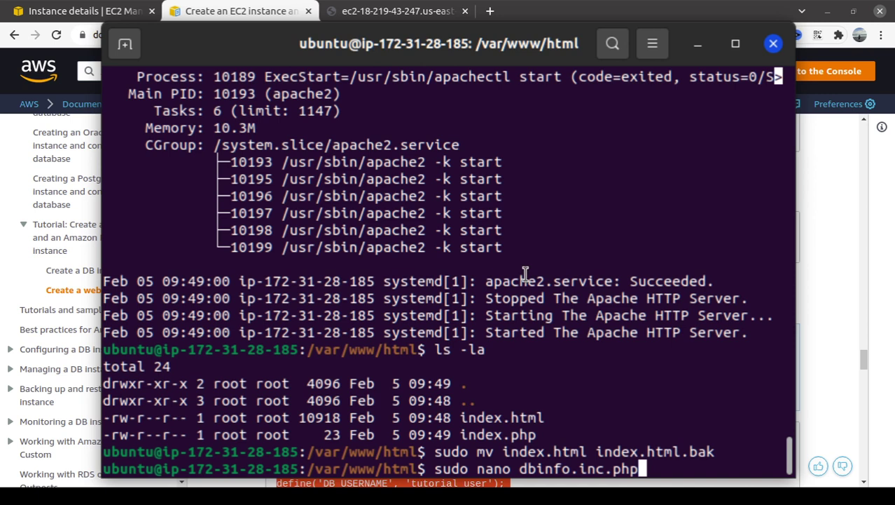
pyautogui.press('Return')
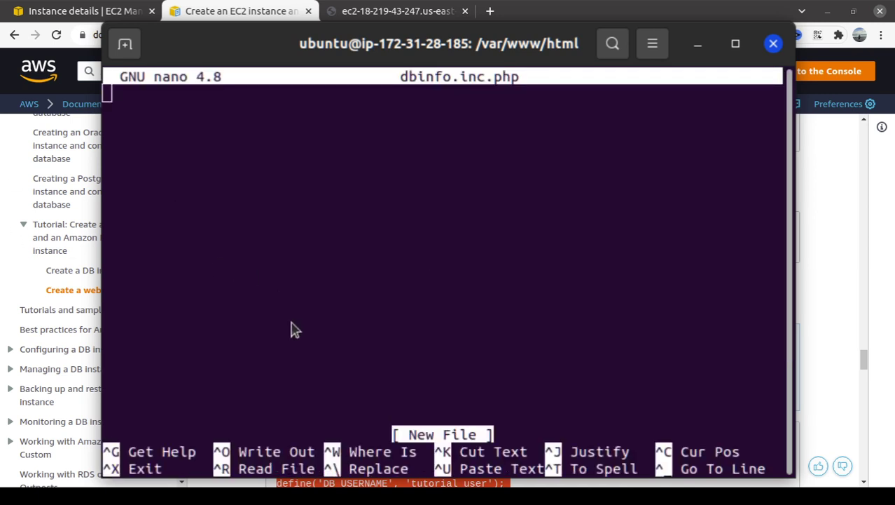
pyautogui.hotkey('ctrl', 'shift', 'v')
pyautogui.press('Up')
pyautogui.press('Up')
pyautogui.press('Up')
pyautogui.press('Right')
pyautogui.hotkey('ctrl', 'Right')
pyautogui.press('Up')
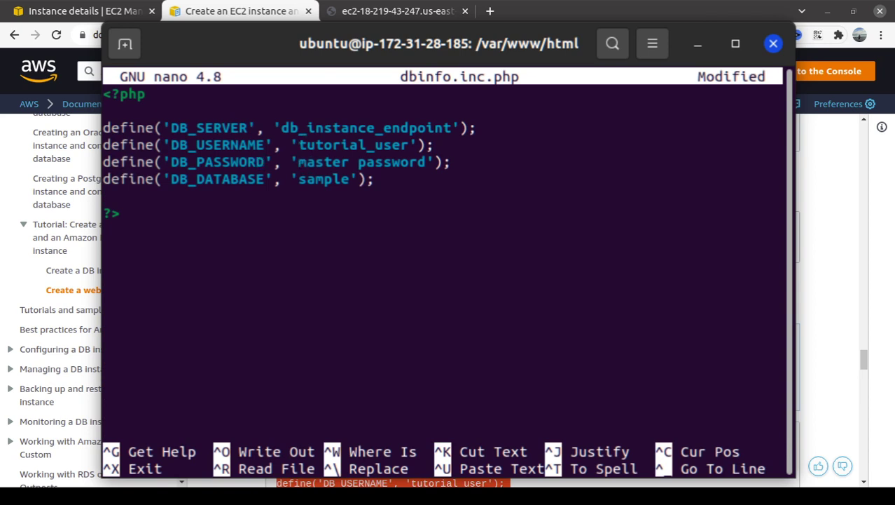
pyautogui.press('Delete')
pyautogui.press('Delete')
pyautogui.press('Delete')
pyautogui.press('Delete')
pyautogui.press('Delete')
pyautogui.press('Delete')
pyautogui.press('Delete')
pyautogui.press('Delete')
pyautogui.press('Delete')
pyautogui.press('Delete')
pyautogui.press('Delete')
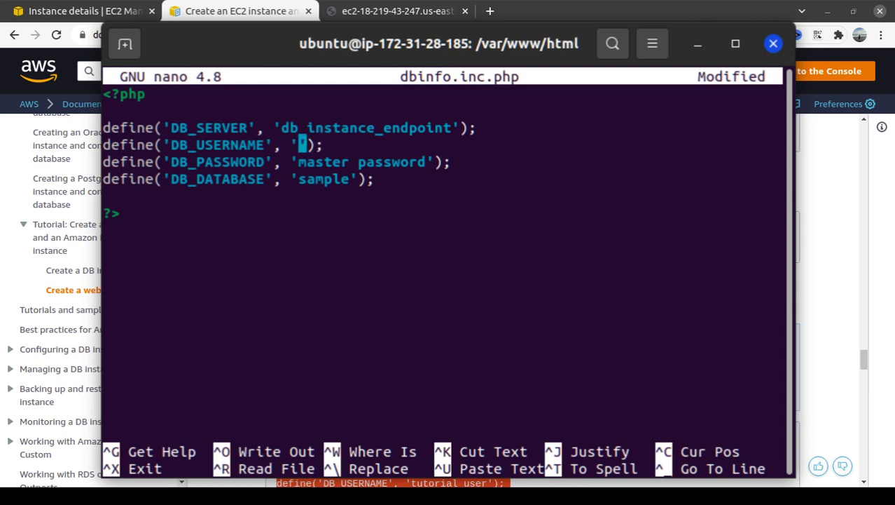
pyautogui.write('root')
# Replace the DB_PASSWORD placeholder with the database password, then save and close the file
pyautogui.press('Down')
pyautogui.press('Left')
pyautogui.press('Left')
pyautogui.press('Left')
pyautogui.press('Left')
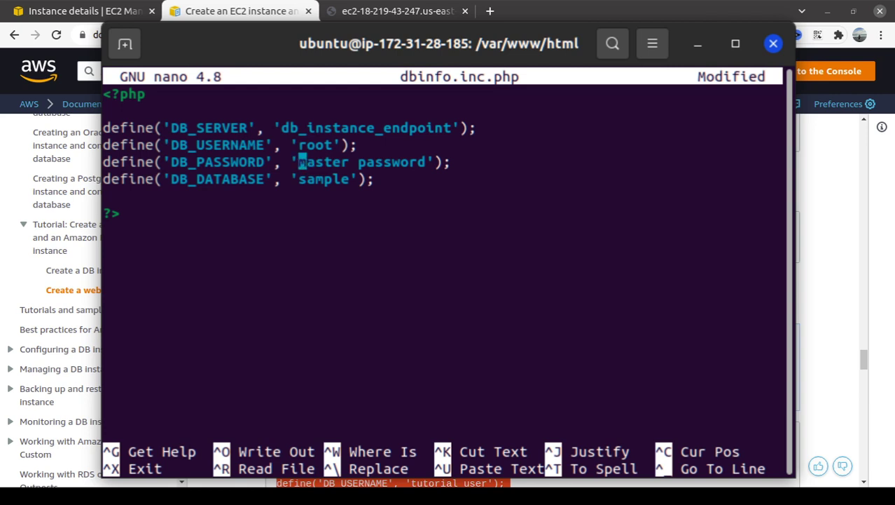
pyautogui.press('Delete')
pyautogui.press('Delete')
pyautogui.press('Delete')
pyautogui.press('Delete')
pyautogui.press('Delete')
pyautogui.press('Delete')
pyautogui.press('Delete')
pyautogui.press('Delete')
pyautogui.press('Delete')
pyautogui.press('Delete')
pyautogui.press('Delete')
pyautogui.press('Delete')
pyautogui.press('Delete')
pyautogui.press('Delete')
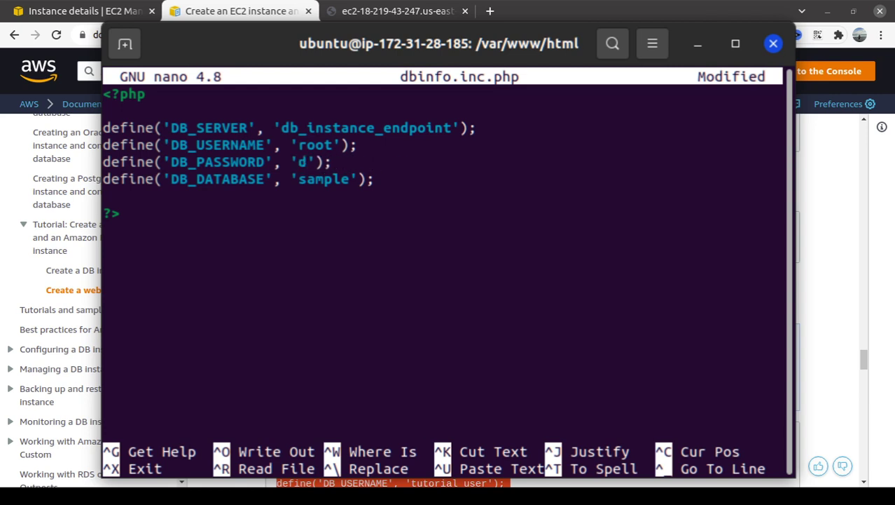
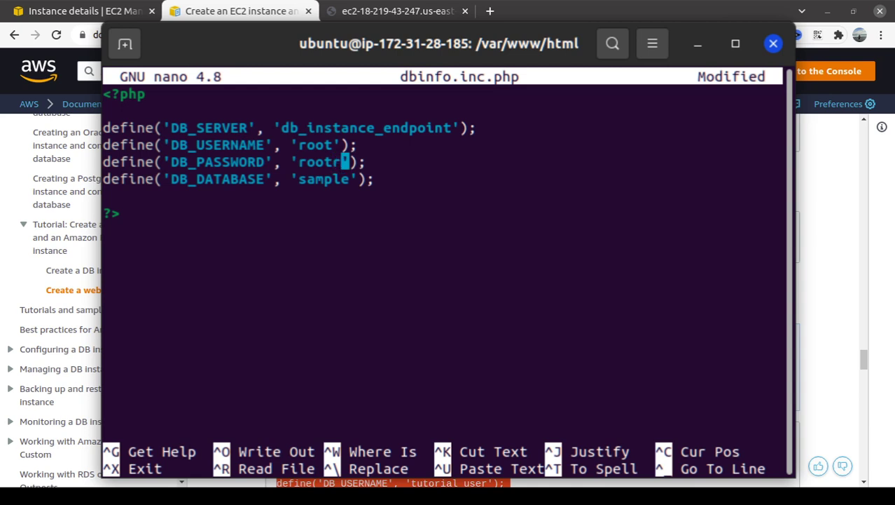
pyautogui.press('Down')
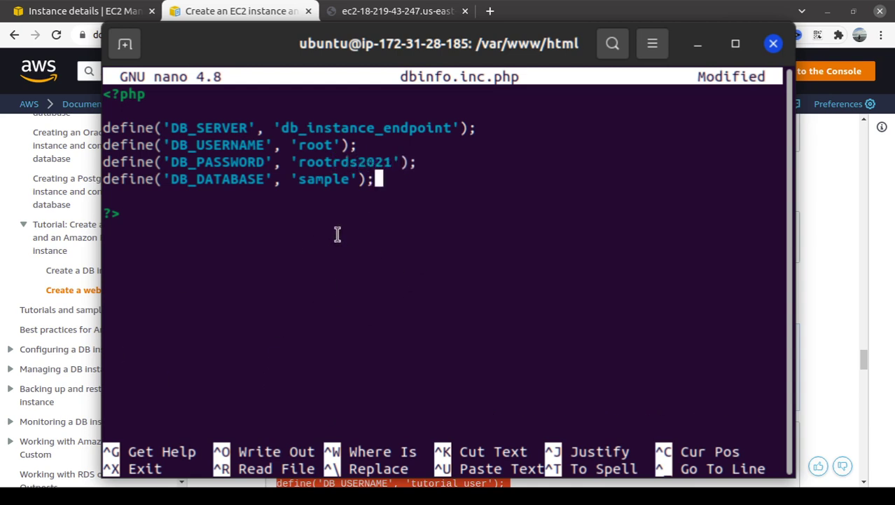
pyautogui.hotkey('ctrl', 'o')
pyautogui.press('Return')
pyautogui.hotkey('ctrl', 'x')
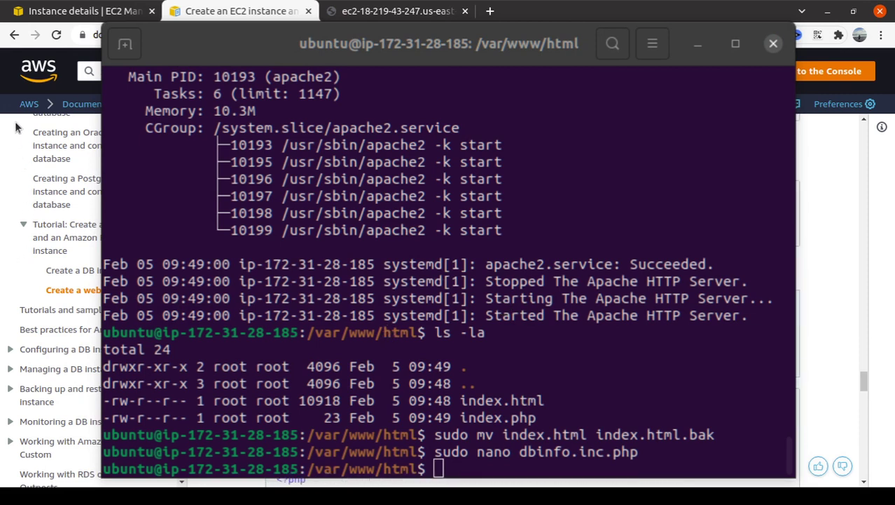
# Create SamplePage.php in nano with the pasted tutorial PHP code, save it, and return to the EC2 page
pyautogui.click(479, 191)
pyautogui.write('sudo nano')
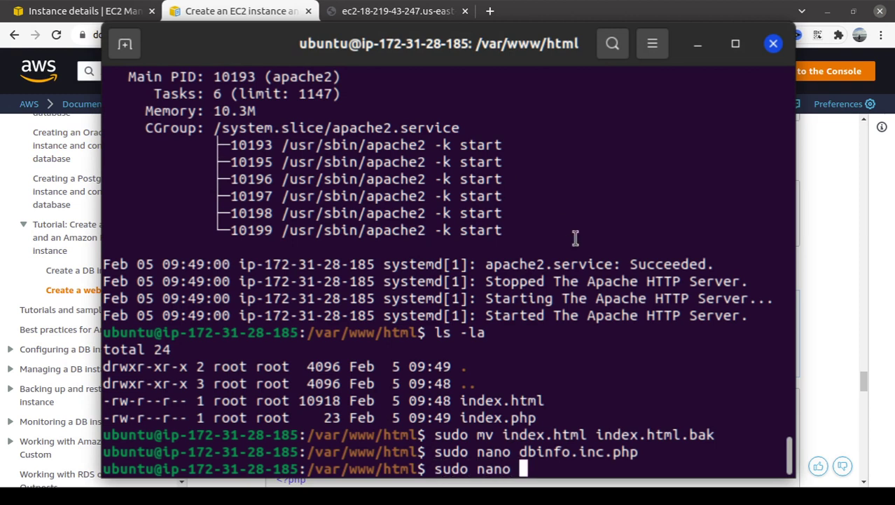
pyautogui.hotkey('ctrl', 'shift', 'v')
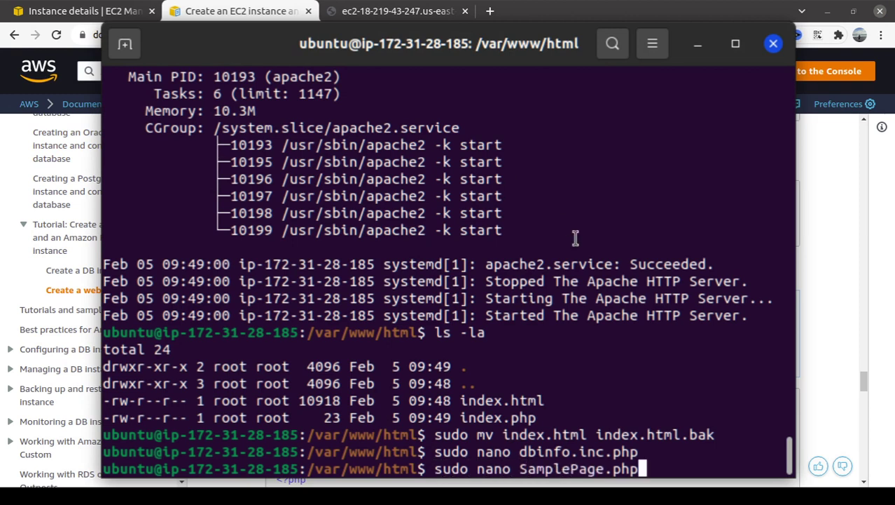
pyautogui.press('Return')
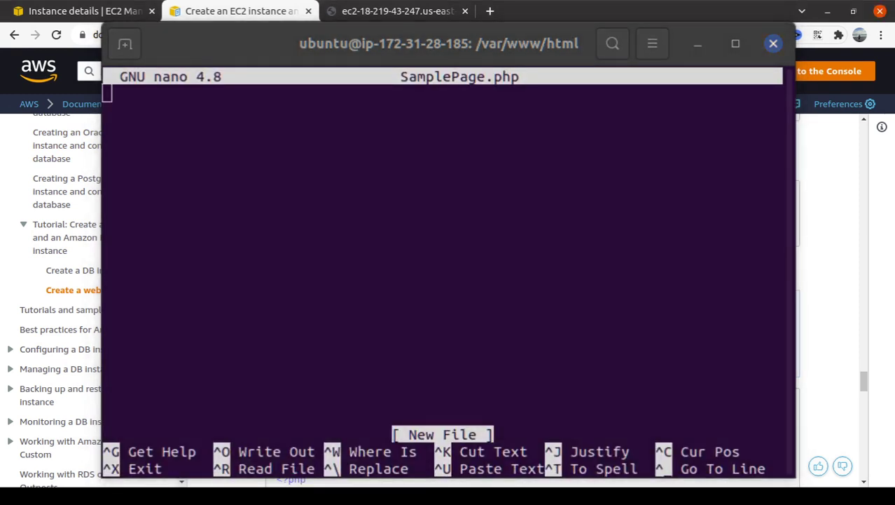
pyautogui.click(354, 203)
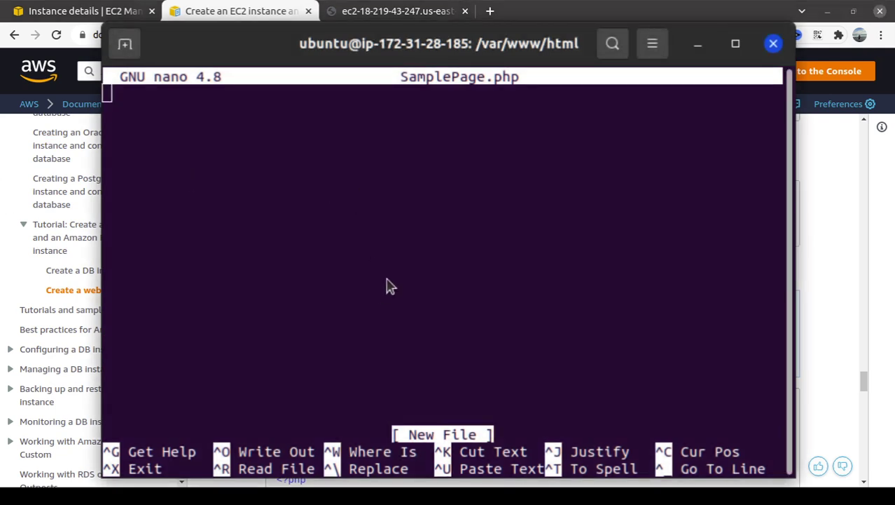
pyautogui.hotkey('ctrl', 'shift', 'v')
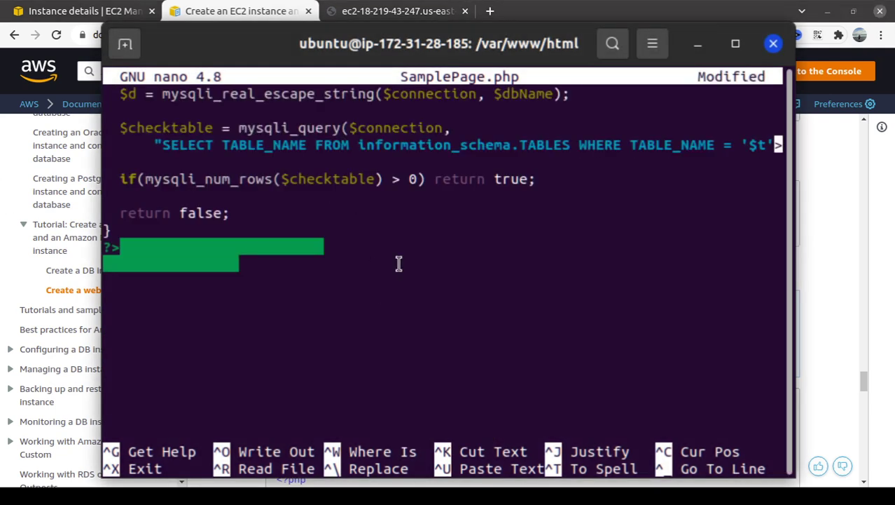
pyautogui.hotkey('ctrl', 'o')
pyautogui.press('Return')
pyautogui.hotkey('ctrl', 'x')
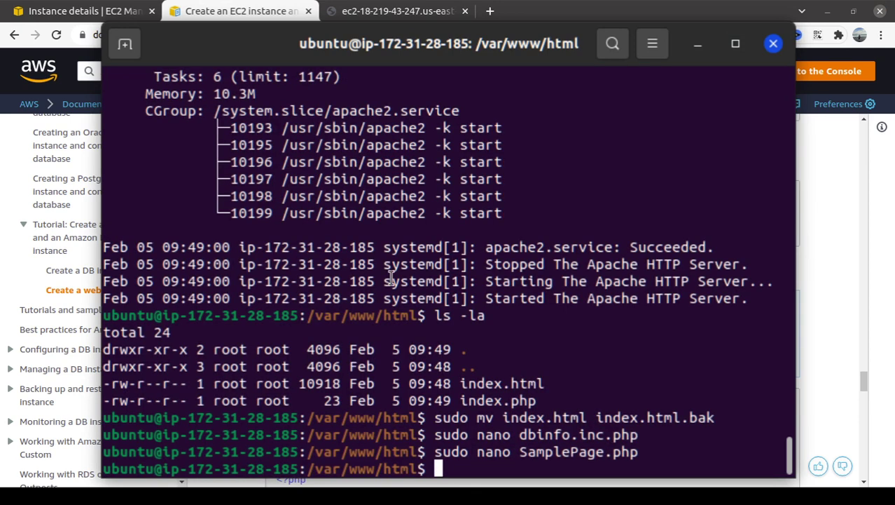
pyautogui.scroll(-5, 817, 324)
pyautogui.scroll(3, 807, 326)
pyautogui.click(126, 12)
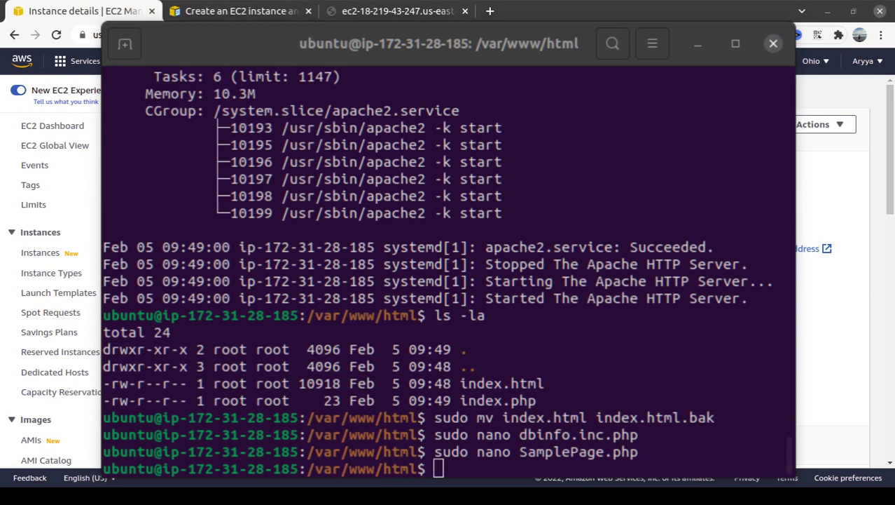
# Bring the browser forward and open the RDS service from the console search for 'rds'
pyautogui.click(3, 164)
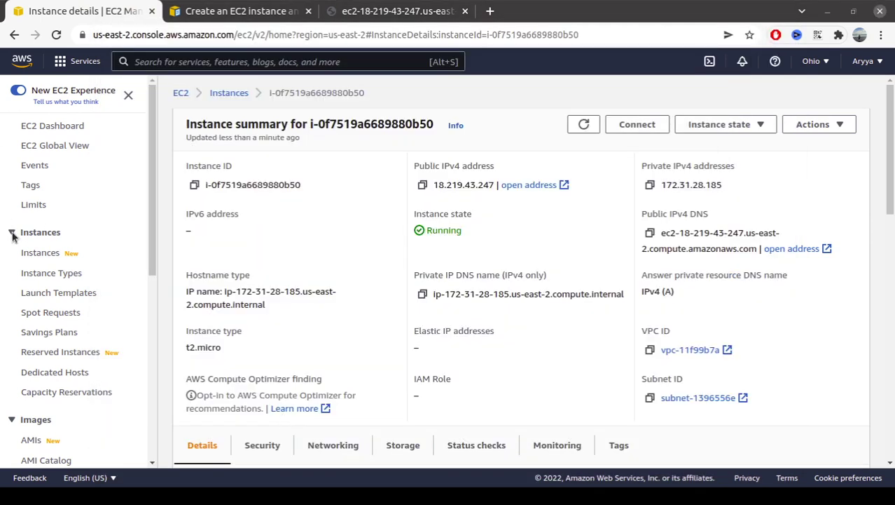
pyautogui.click(257, 63)
pyautogui.write('rds')
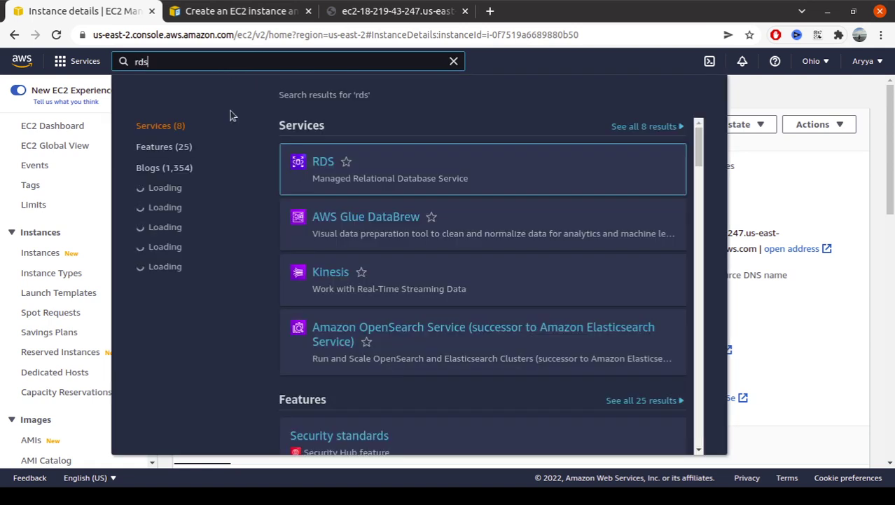
pyautogui.click(324, 165)
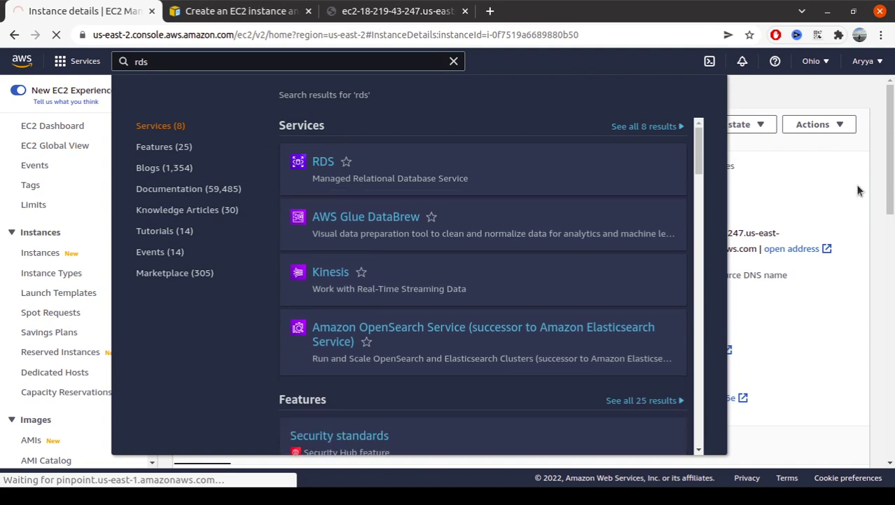
pyautogui.click(882, 181)
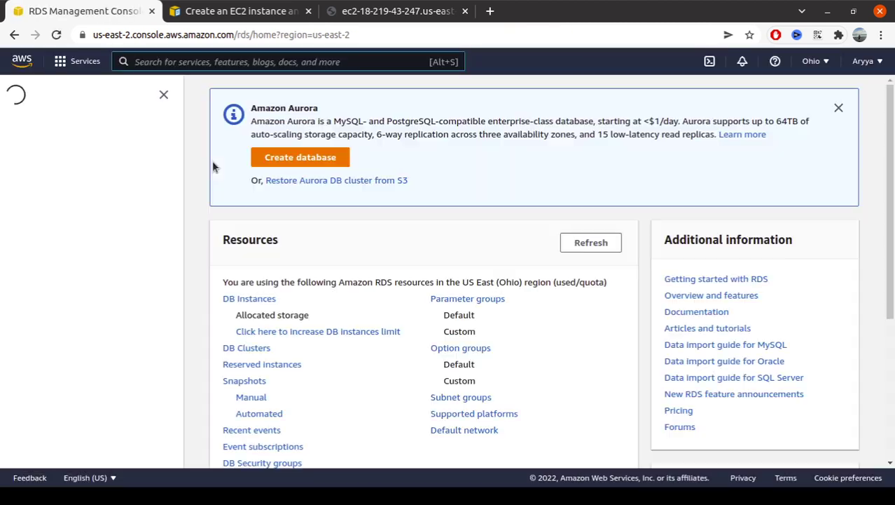
# Show the RDS Databases list and go to the first-rds-php MySQL instance
pyautogui.scroll(-2, 307, 204)
pyautogui.scroll(-2, 235, 240)
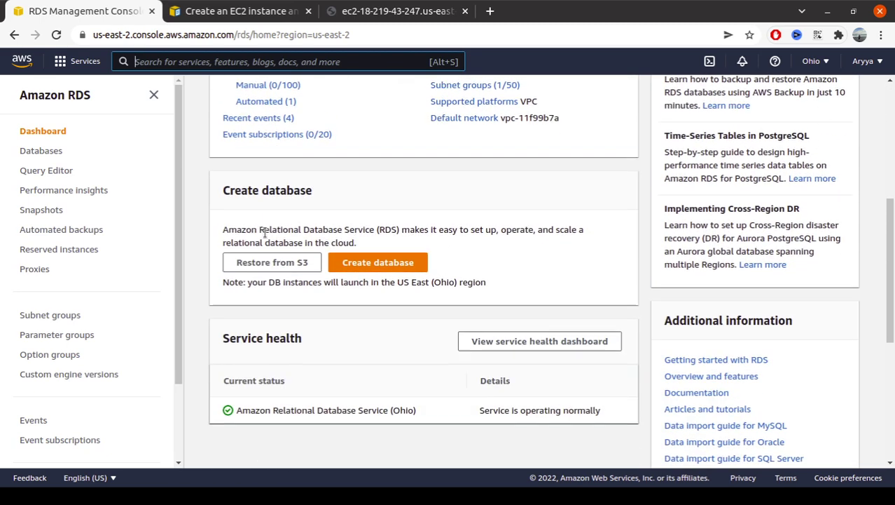
pyautogui.scroll(2, 175, 203)
pyautogui.click(33, 152)
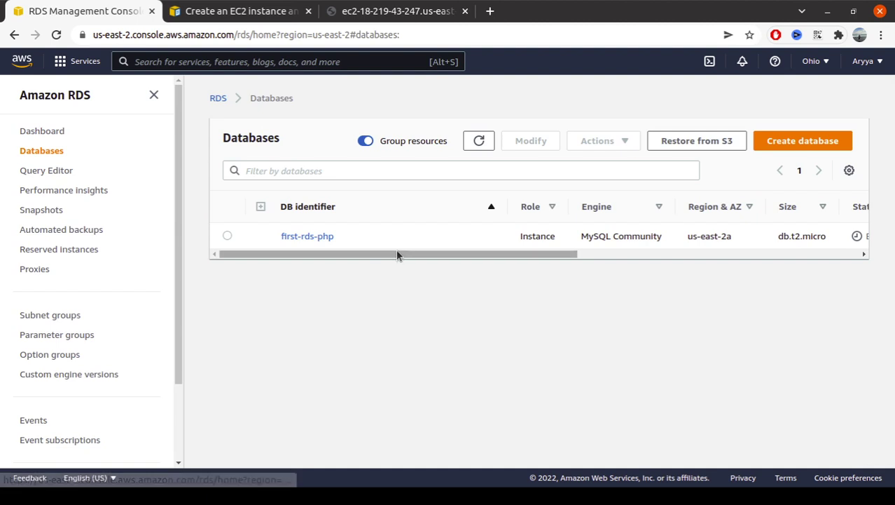
pyautogui.moveTo(407, 254); pyautogui.dragTo(643, 265)
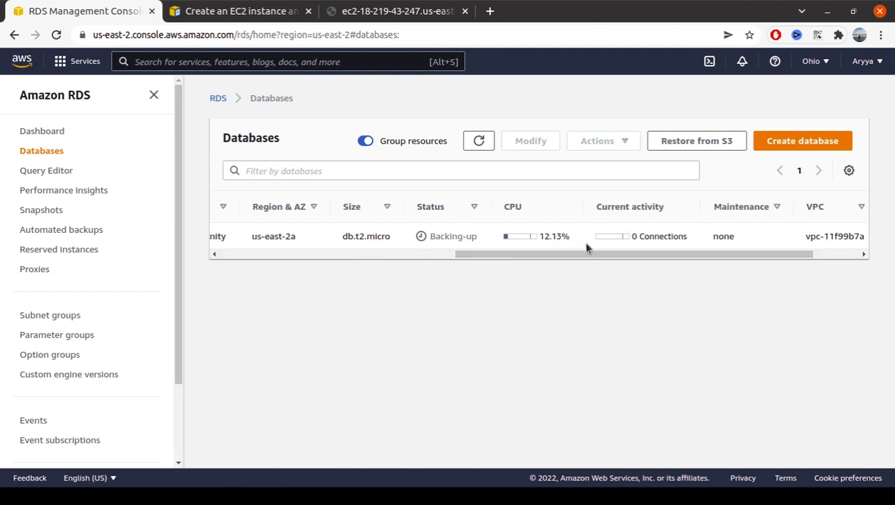
pyautogui.moveTo(596, 255); pyautogui.dragTo(326, 272)
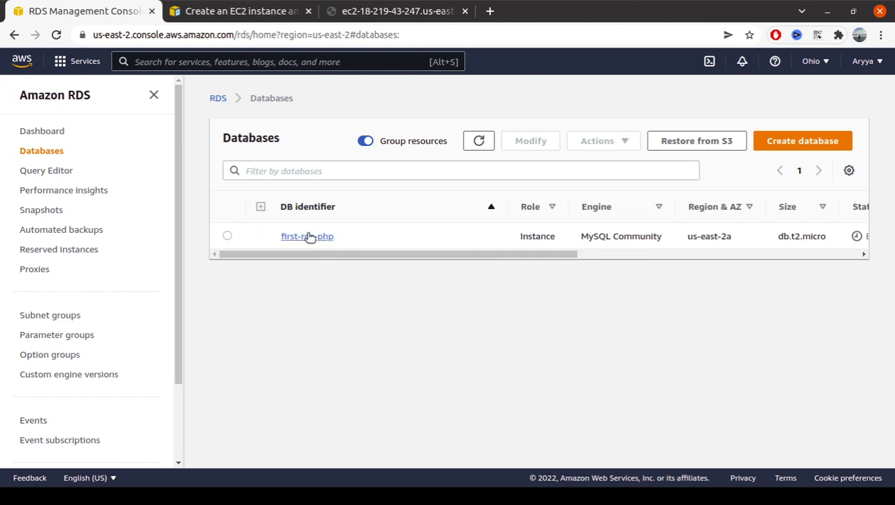
pyautogui.click(309, 237)
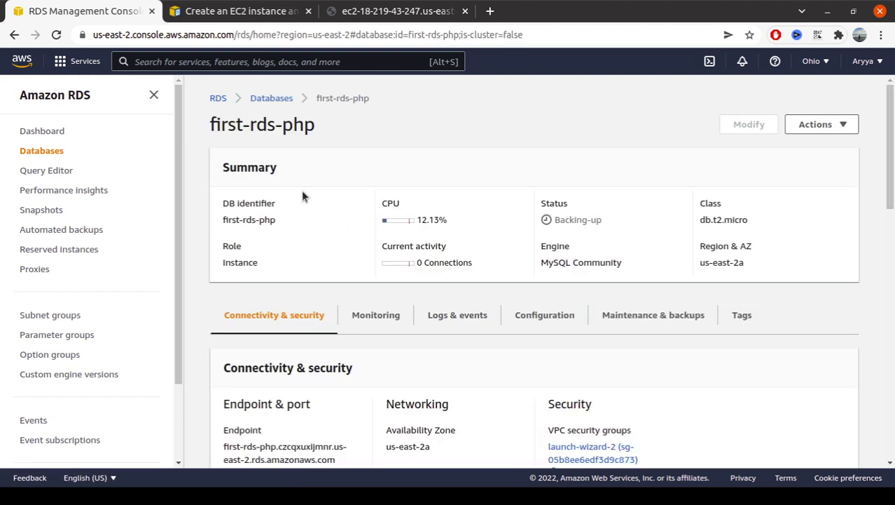
# Select the full first-rds-php endpoint hostname under Connectivity & security, port 3306
pyautogui.scroll(-2, 322, 211)
pyautogui.scroll(-1, 351, 262)
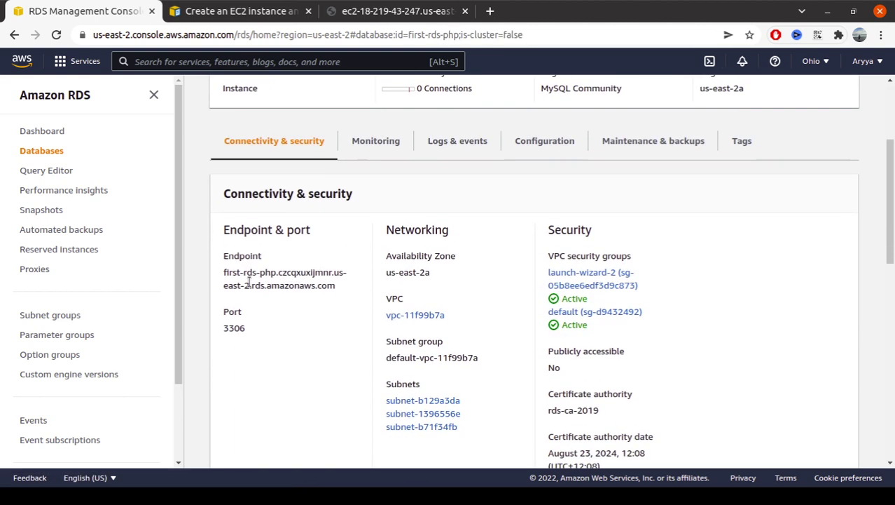
pyautogui.tripleClick(264, 274)
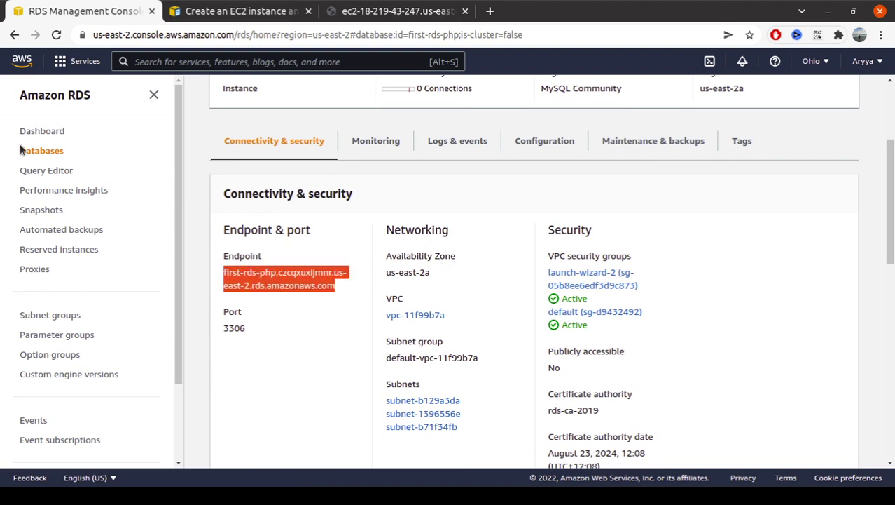
pyautogui.scroll(-5, 353, 238)
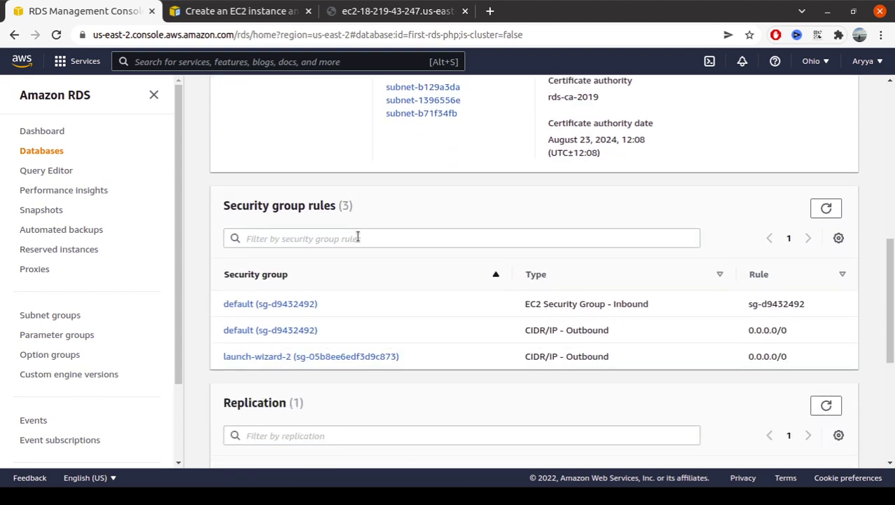
pyautogui.scroll(1, 362, 231)
pyautogui.scroll(-8, 361, 231)
pyautogui.scroll(2, 362, 225)
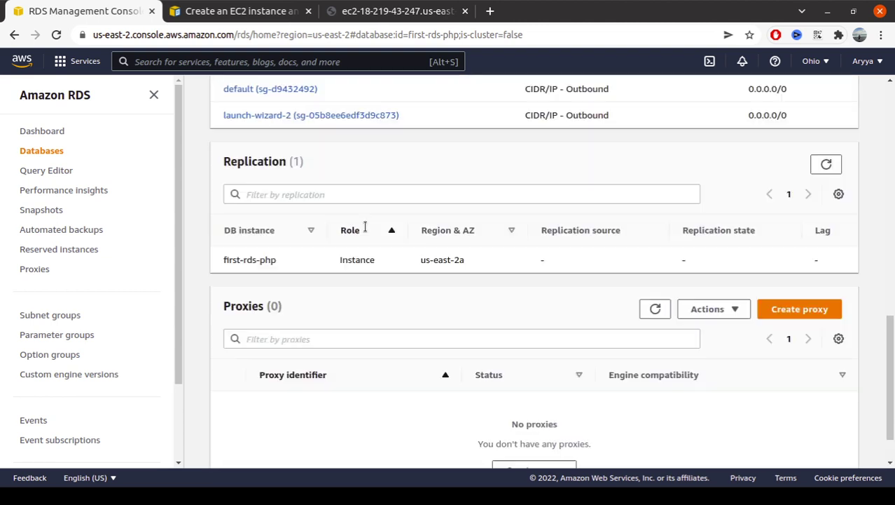
pyautogui.scroll(8, 364, 226)
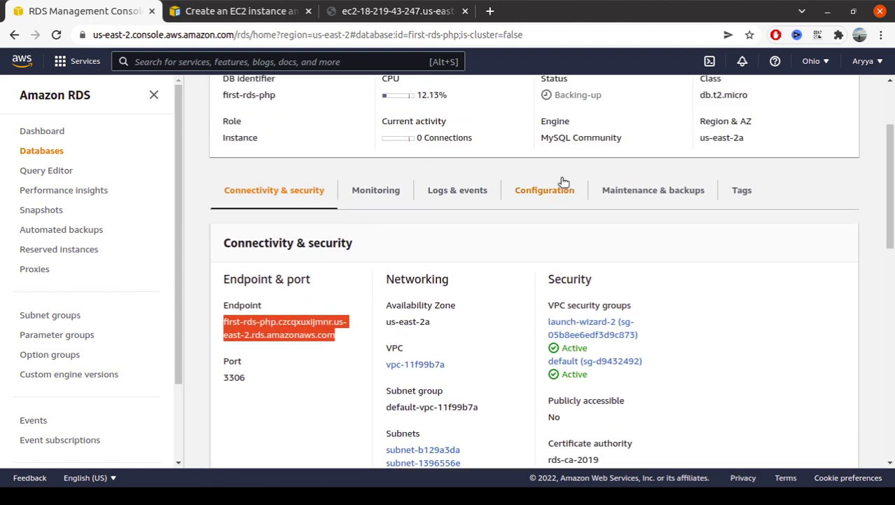
pyautogui.scroll(2, 563, 181)
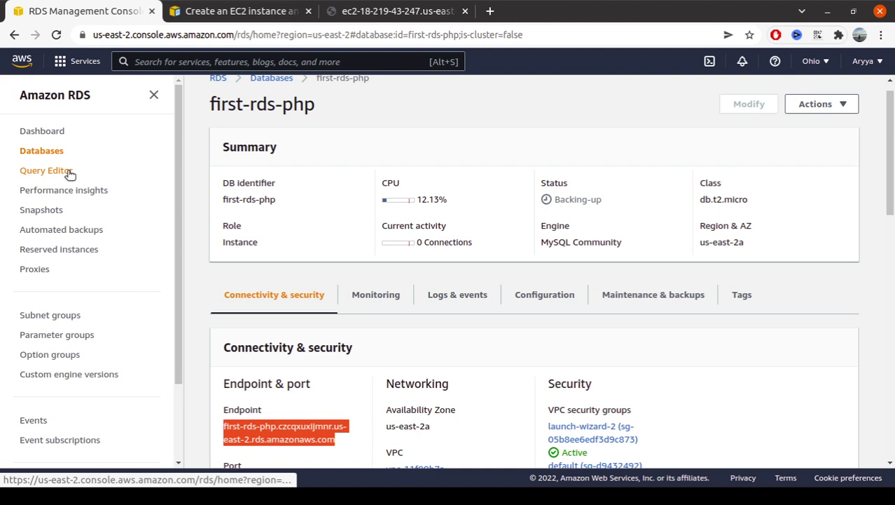
pyautogui.scroll(-1, 372, 224)
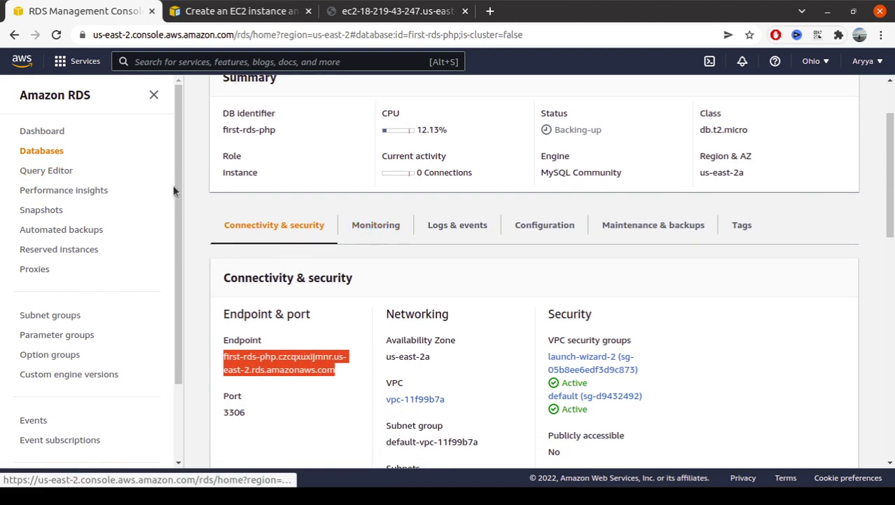
# Return from the RDS query editor notice to first-rds-php details, then focus the SSH terminal
pyautogui.click(46, 170)
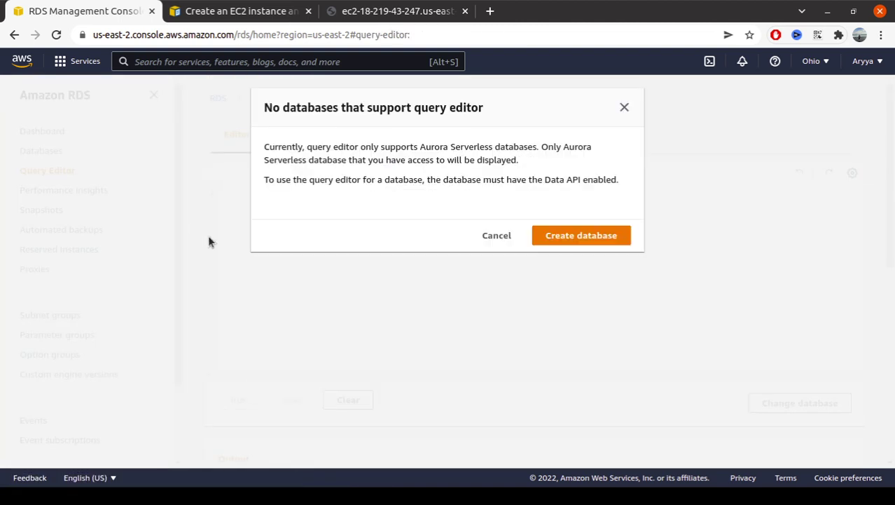
pyautogui.click(616, 236)
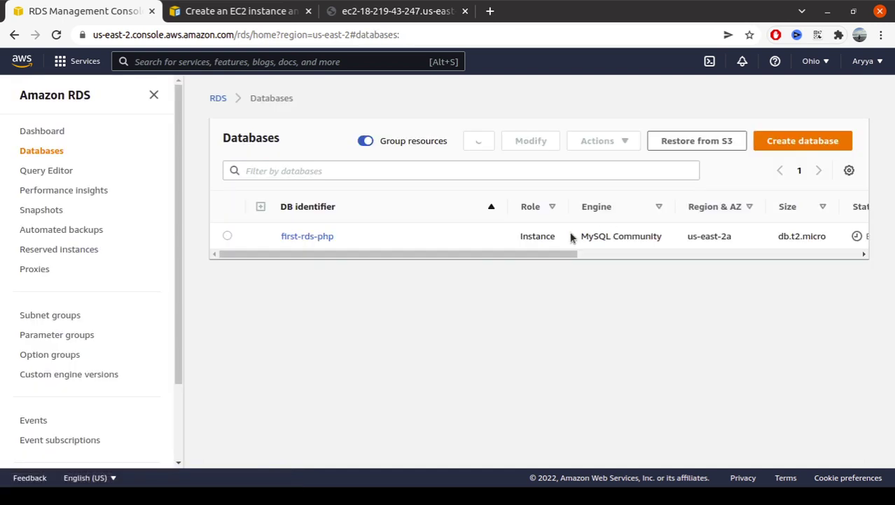
pyautogui.click(291, 237)
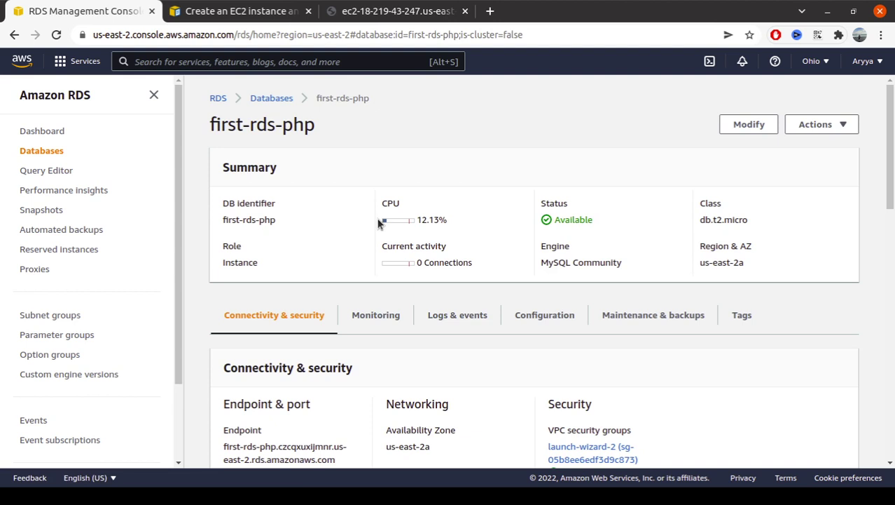
pyautogui.scroll(-1, 379, 223)
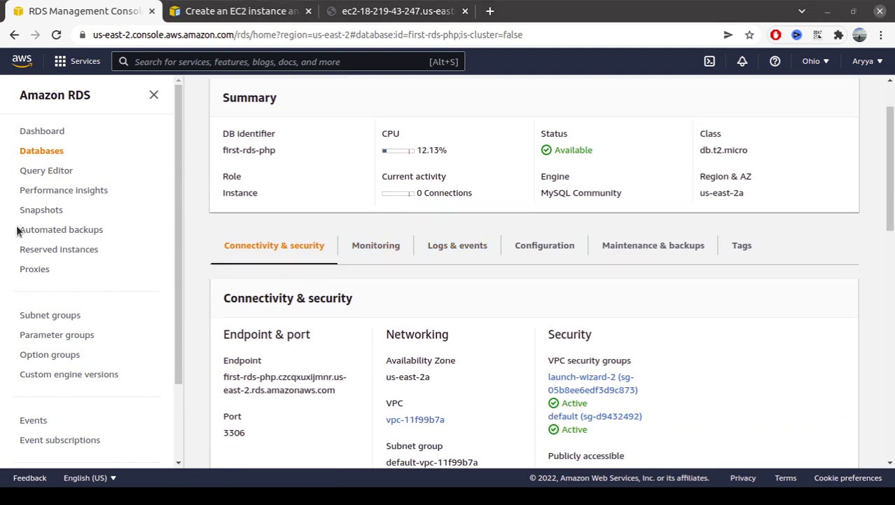
pyautogui.hotkey('alt', 'Tab')
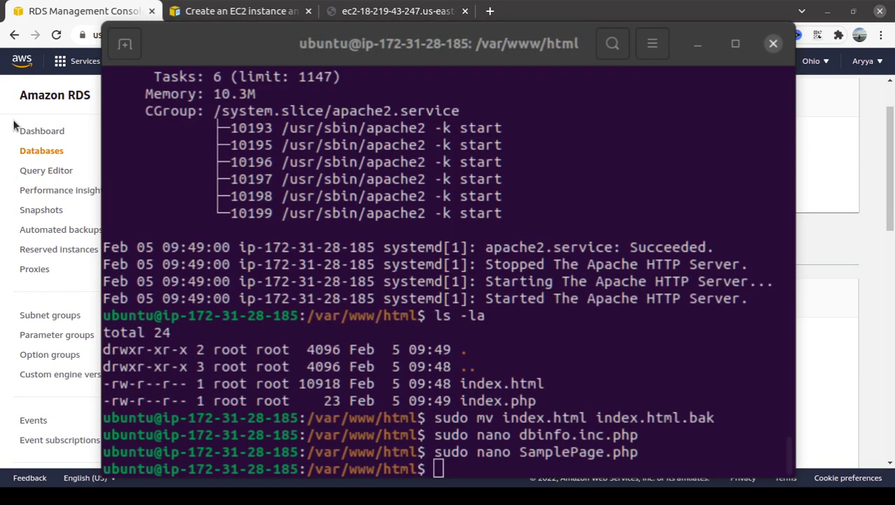
pyautogui.click(229, 143)
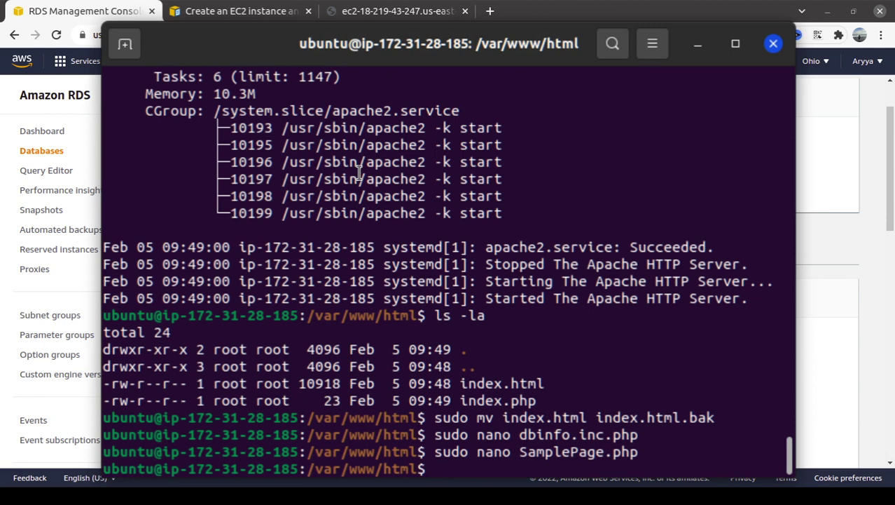
# Open dbinfo.inc.php in nano, botch the DB_SERVER edit, and quit without saving
pyautogui.press('Up')
pyautogui.press('Up')
pyautogui.press('Up')
pyautogui.press('Down')
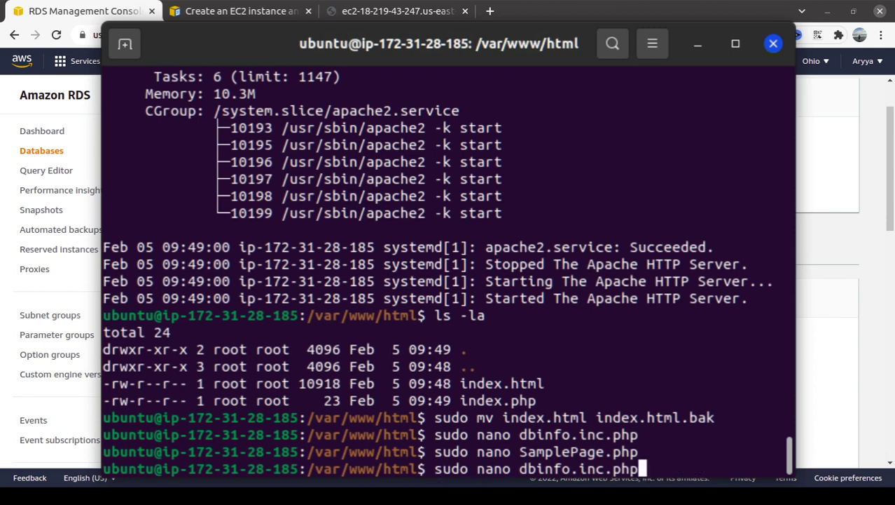
pyautogui.press('Return')
pyautogui.press('Down')
pyautogui.press('Down')
pyautogui.press('Down')
pyautogui.press('Down')
pyautogui.press('Up')
pyautogui.press('End')
pyautogui.press('Up')
pyautogui.press('Right')
pyautogui.press('Right')
pyautogui.press('Right')
pyautogui.press('Right')
pyautogui.press('Right')
pyautogui.press('Right')
pyautogui.press('Right')
pyautogui.press('Right')
pyautogui.press('End')
pyautogui.press('Left')
pyautogui.press('Left')
pyautogui.press('Left')
pyautogui.press('BackSpace')
pyautogui.press('BackSpace')
pyautogui.press('BackSpace')
pyautogui.press('BackSpace')
pyautogui.press('BackSpace')
pyautogui.press('BackSpace')
pyautogui.press('BackSpace')
pyautogui.press('BackSpace')
pyautogui.press('BackSpace')
pyautogui.press('BackSpace')
pyautogui.press('BackSpace')
pyautogui.press('BackSpace')
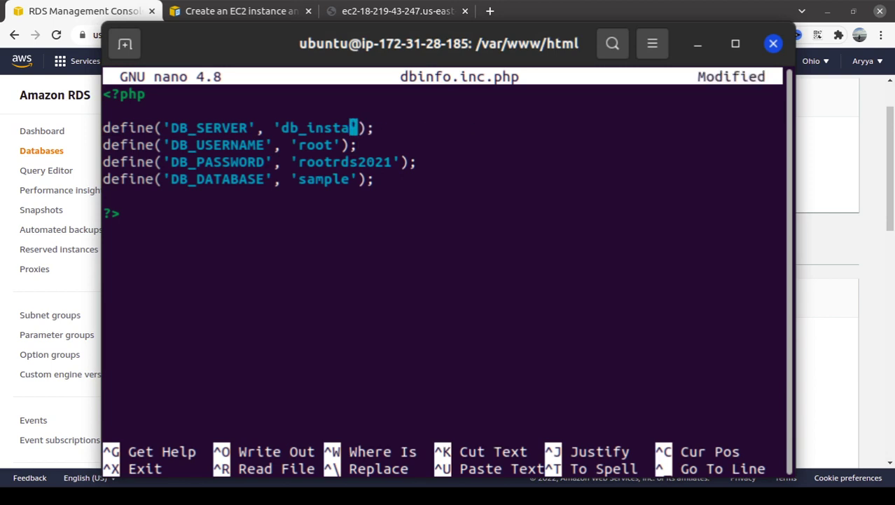
pyautogui.press('BackSpace')
pyautogui.press('BackSpace')
pyautogui.press('BackSpace')
pyautogui.press('BackSpace')
pyautogui.press('BackSpace')
pyautogui.press('BackSpace')
pyautogui.press('BackSpace')
pyautogui.press('BackSpace')
pyautogui.press('BackSpace')
pyautogui.press('BackSpace')
pyautogui.press('BackSpace')
pyautogui.press('BackSpace')
pyautogui.press('BackSpace')
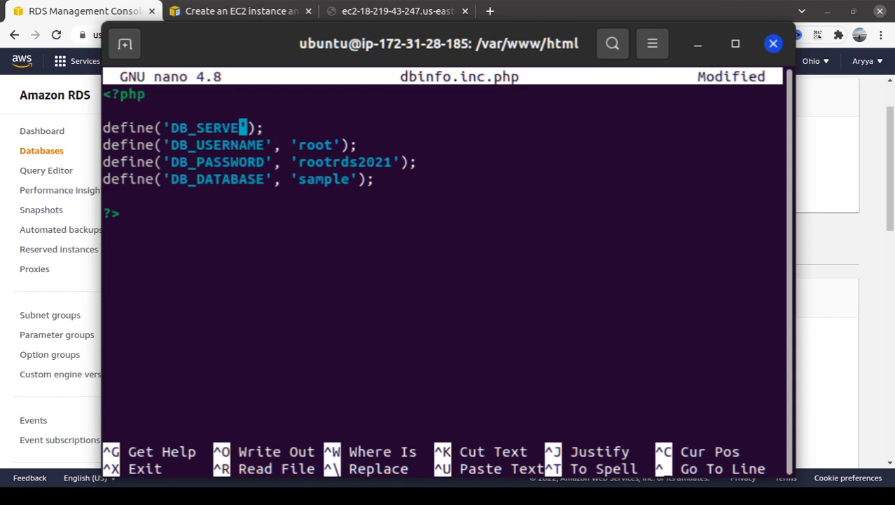
pyautogui.hotkey('ctrl', 'x')
pyautogui.press('n')
# Reopen dbinfo.inc.php, replace the DB_SERVER placeholder with the pasted RDS endpoint, and save
pyautogui.press('Up')
pyautogui.press('Return')
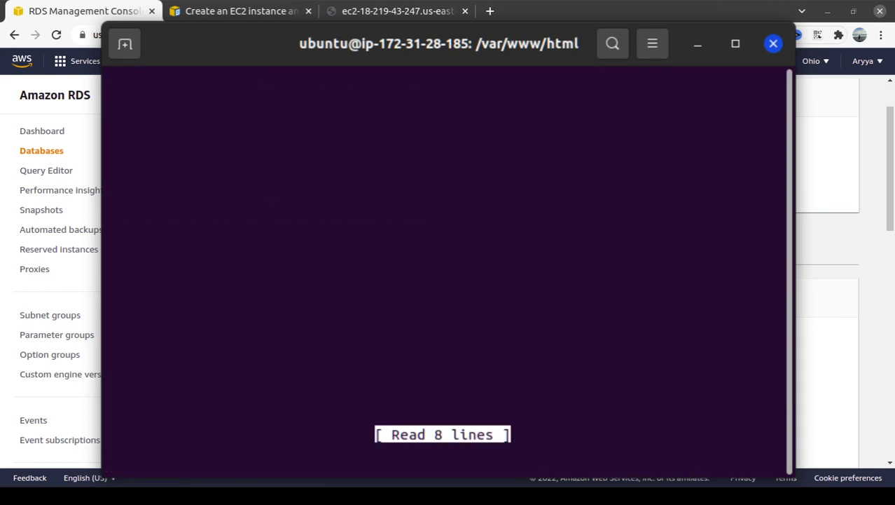
pyautogui.press('Right')
pyautogui.press('Right')
pyautogui.press('Right')
pyautogui.press('Right')
pyautogui.press('Right')
pyautogui.press('Right')
pyautogui.press('Right')
pyautogui.press('Right')
pyautogui.press('Right')
pyautogui.press('Right')
pyautogui.press('Right')
pyautogui.press('Right')
pyautogui.press('Right')
pyautogui.press('Right')
pyautogui.press('Right')
pyautogui.press('Right')
pyautogui.press('Right')
pyautogui.press('Right')
pyautogui.press('Right')
pyautogui.press('Right')
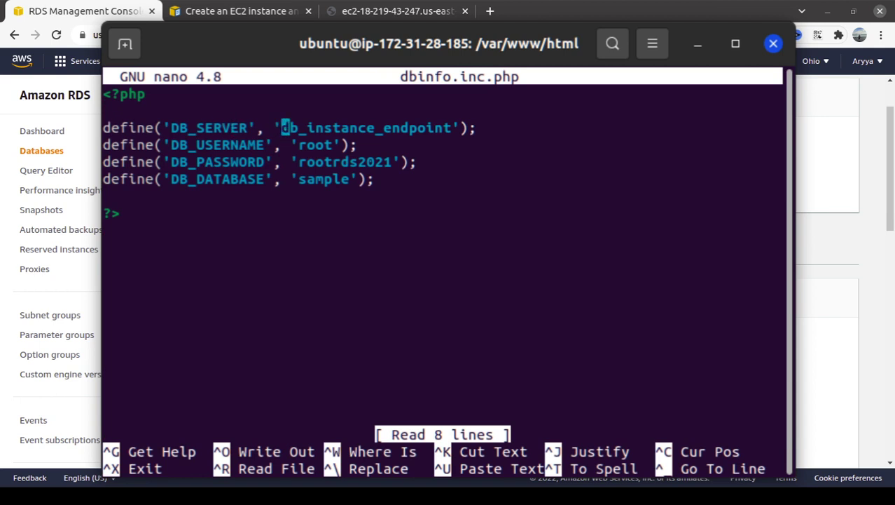
pyautogui.press('Delete')
pyautogui.press('Delete')
pyautogui.press('Delete')
pyautogui.press('Delete')
pyautogui.press('Delete')
pyautogui.press('Delete')
pyautogui.press('Delete')
pyautogui.press('Delete')
pyautogui.press('Delete')
pyautogui.press('Delete')
pyautogui.press('Delete')
pyautogui.press('Delete')
pyautogui.press('Delete')
pyautogui.press('Delete')
pyautogui.press('Delete')
pyautogui.press('Delete')
pyautogui.press('Delete')
pyautogui.press('Delete')
pyautogui.press('Delete')
pyautogui.press('Delete')
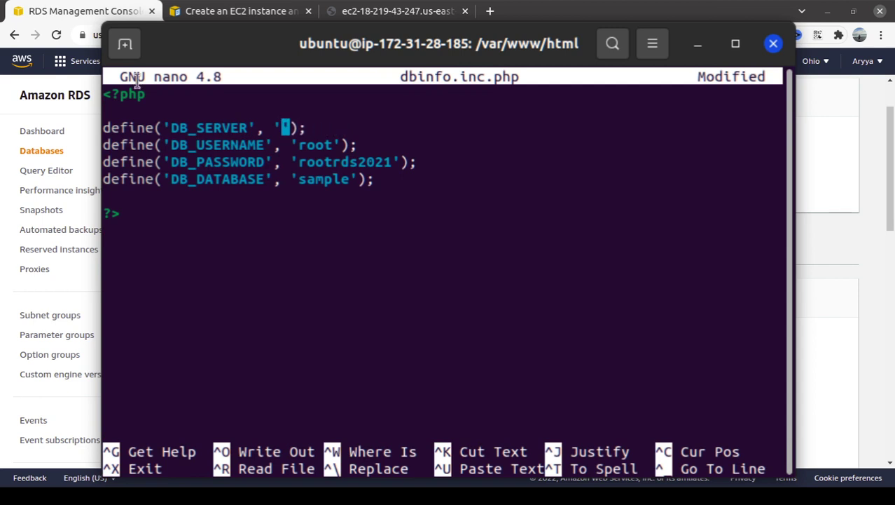
pyautogui.hotkey('ctrl', 'shift', 'v')
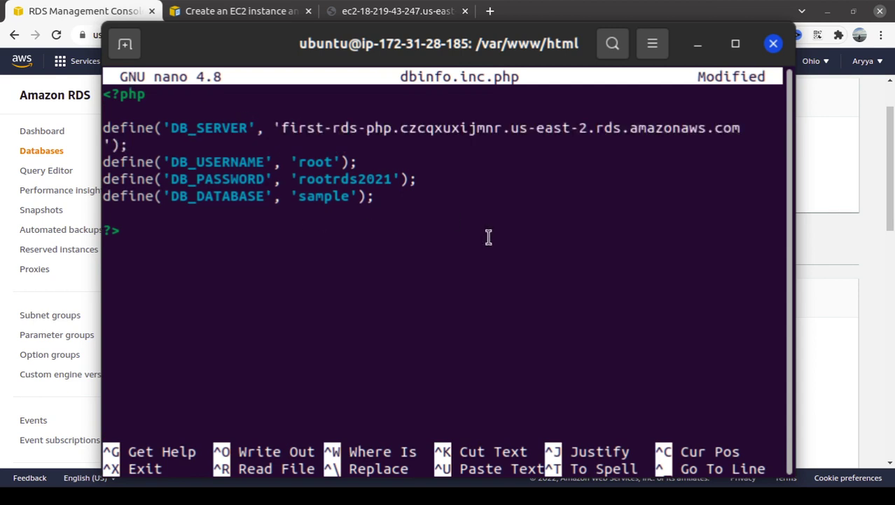
pyautogui.press('BackSpace')
pyautogui.hotkey('ctrl', 'o')
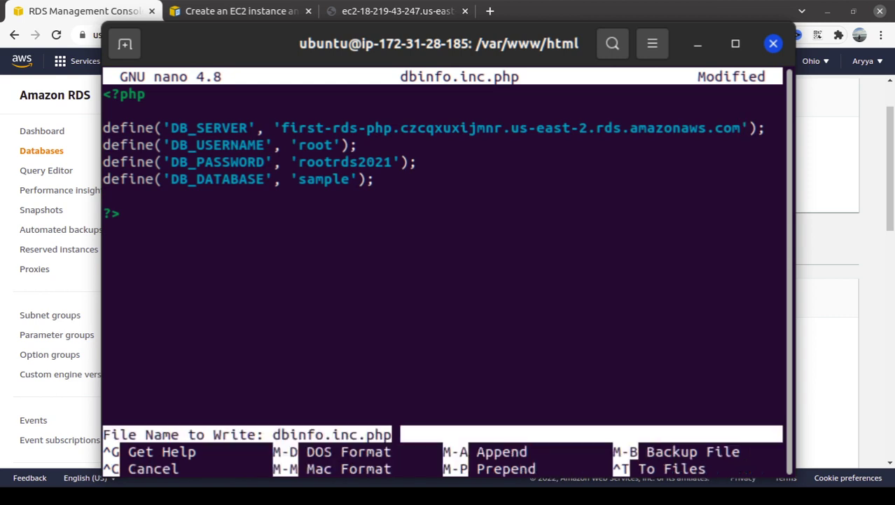
pyautogui.press('Return')
pyautogui.hotkey('ctrl', 'x')
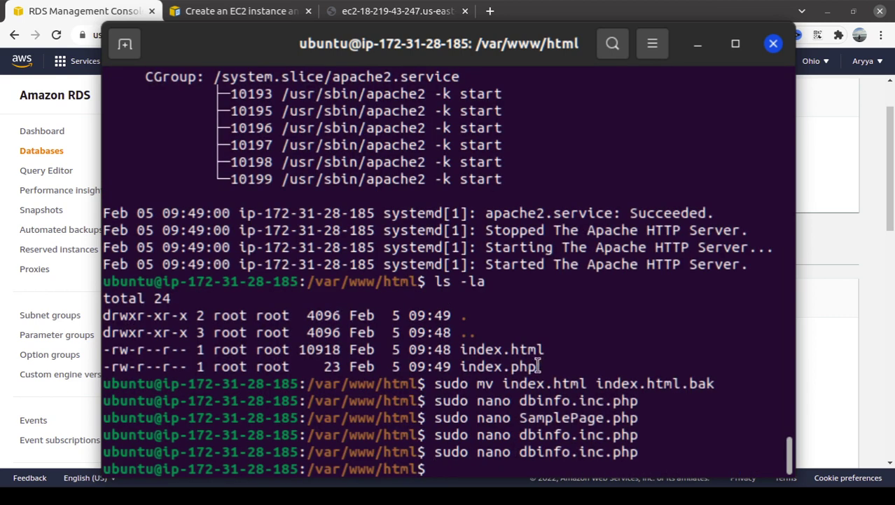
# Run telnet to the pasted RDS endpoint and abort it when it stalls
pyautogui.write('pingn')
pyautogui.press('BackSpace')
pyautogui.press('BackSpace')
pyautogui.press('BackSpace')
pyautogui.press('BackSpace')
pyautogui.press('BackSpace')
pyautogui.write('telnet')
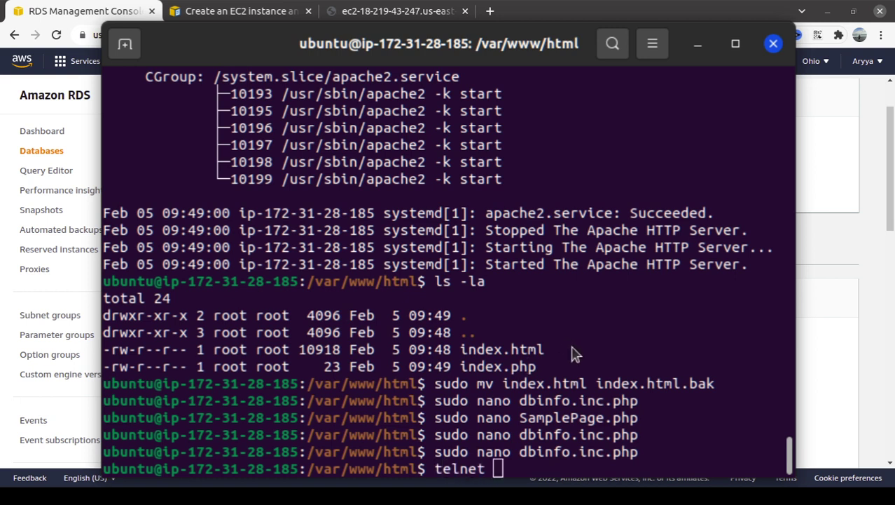
pyautogui.hotkey('ctrl', 'shift', 'v')
pyautogui.press('Return')
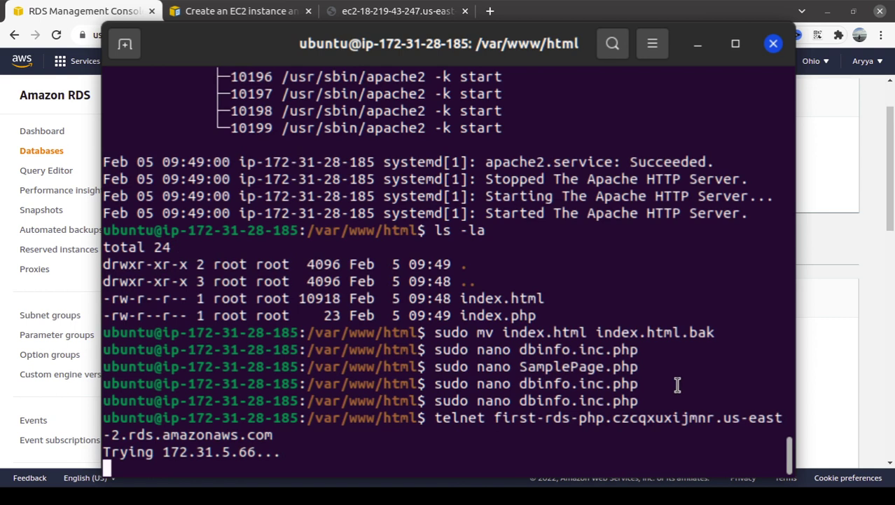
pyautogui.hotkey('ctrl', 'c')
# Retry telnet to the endpoint on port 3306 and cancel it when it hangs
pyautogui.press('Up')
pyautogui.write('33')
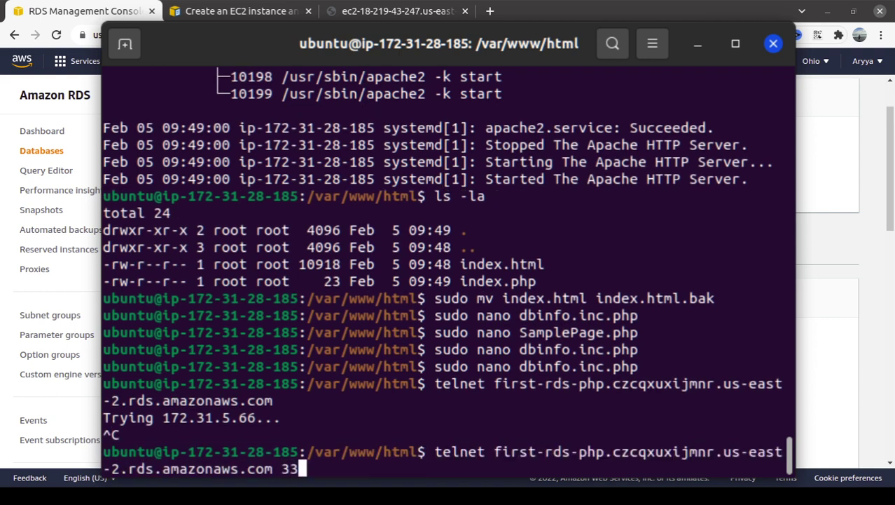
pyautogui.write('06')
pyautogui.press('Return')
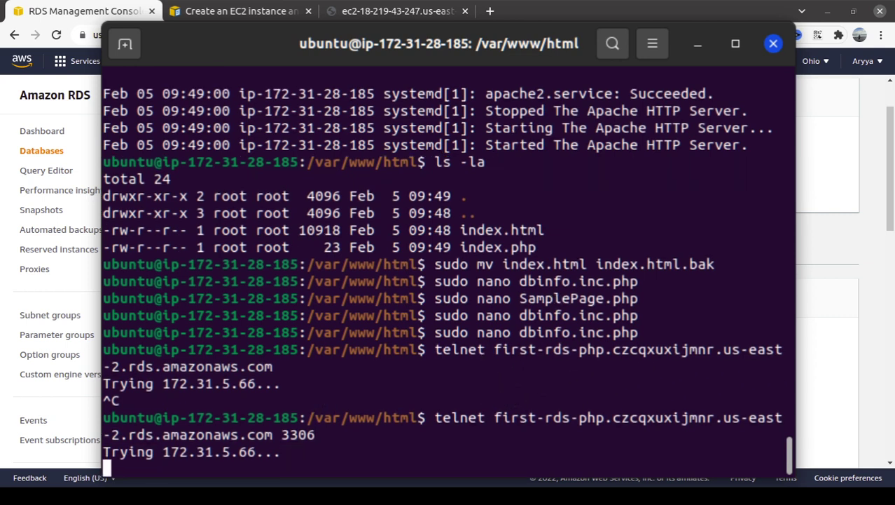
pyautogui.hotkey('ctrl', 'c')
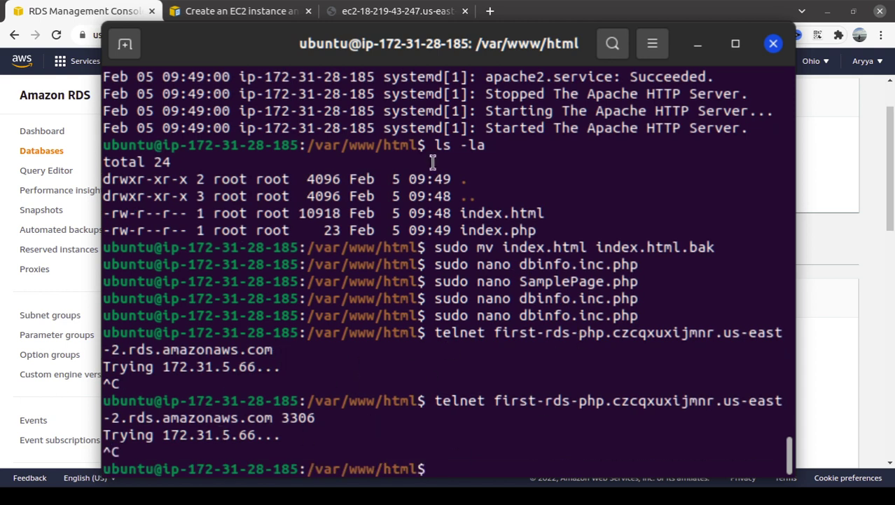
pyautogui.click(2, 183)
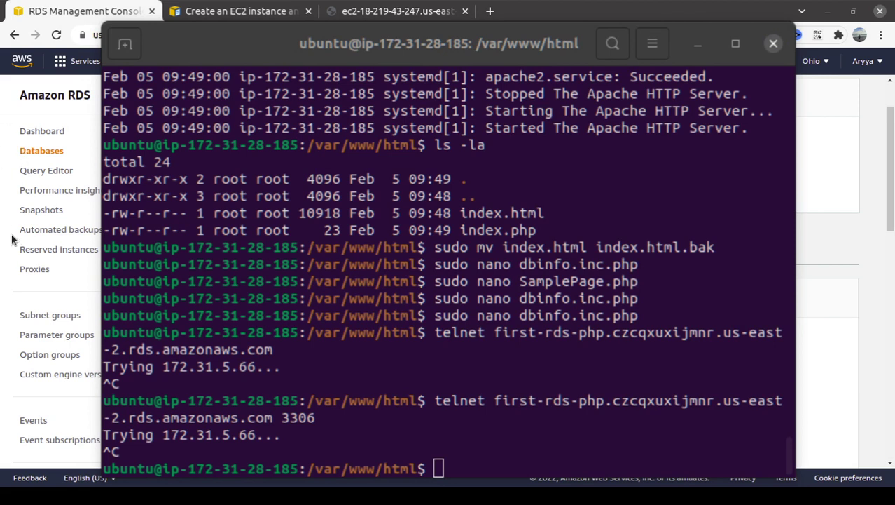
# From the RDS page, open default security group sg-d9432492 and view its inbound rules
pyautogui.click(2, 199)
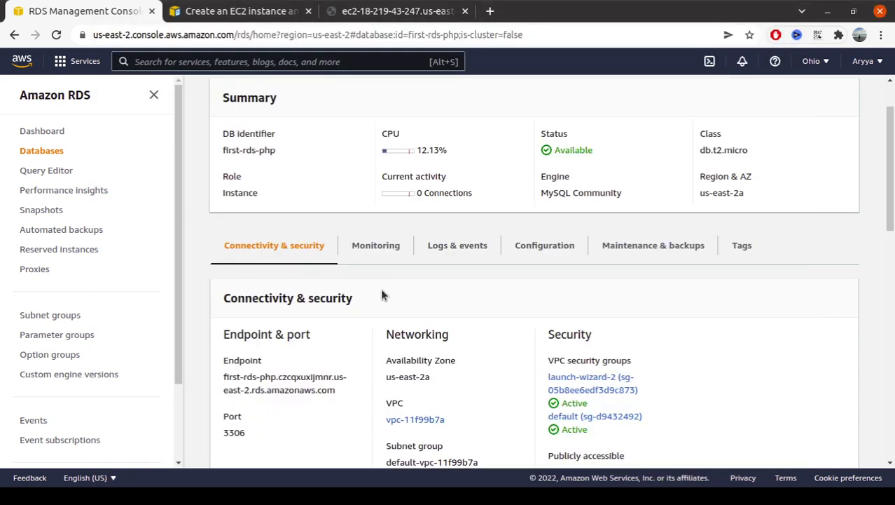
pyautogui.scroll(-2, 382, 295)
pyautogui.scroll(-2, 414, 227)
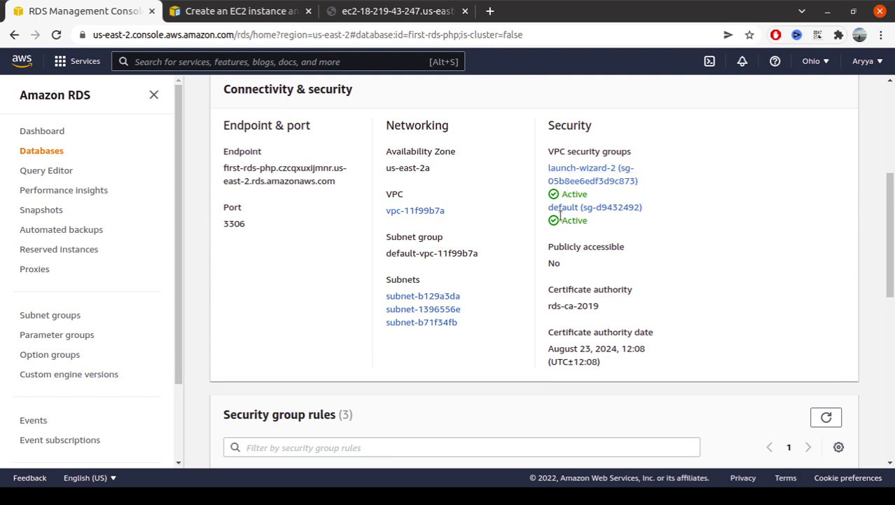
pyautogui.click(611, 210)
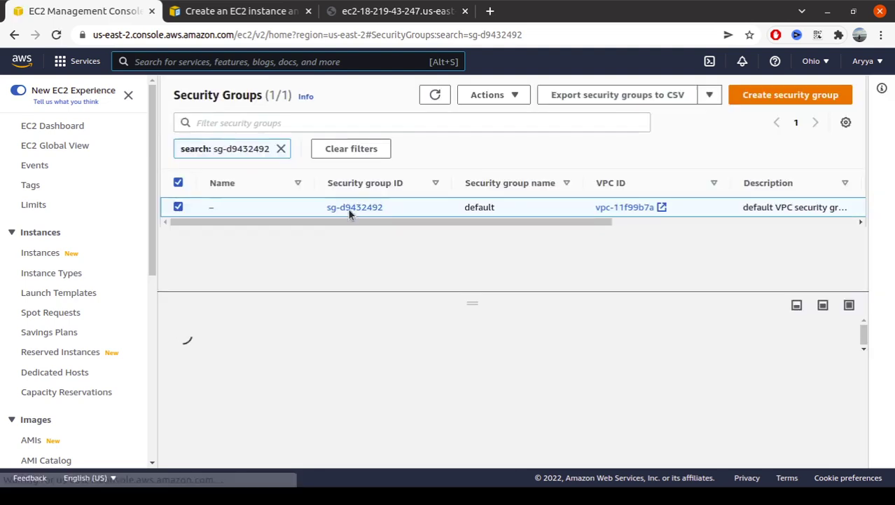
pyautogui.scroll(-1, 420, 329)
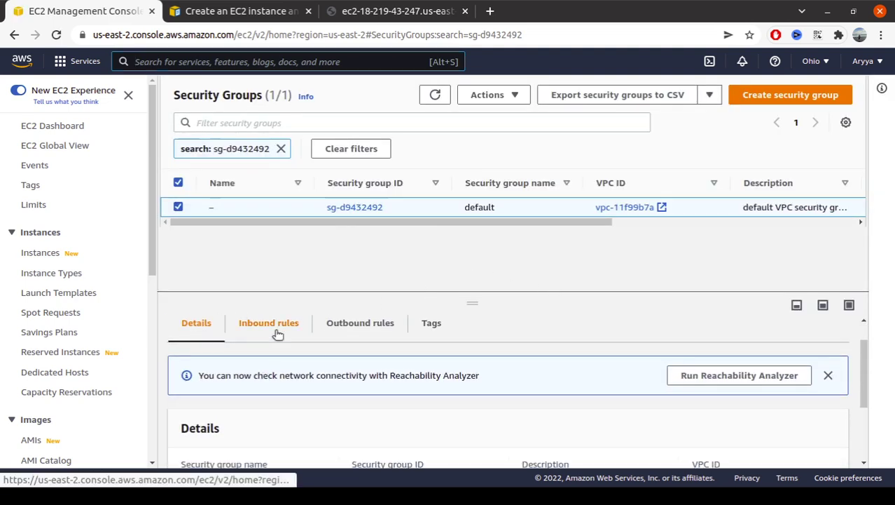
pyautogui.click(273, 326)
pyautogui.scroll(-1, 530, 344)
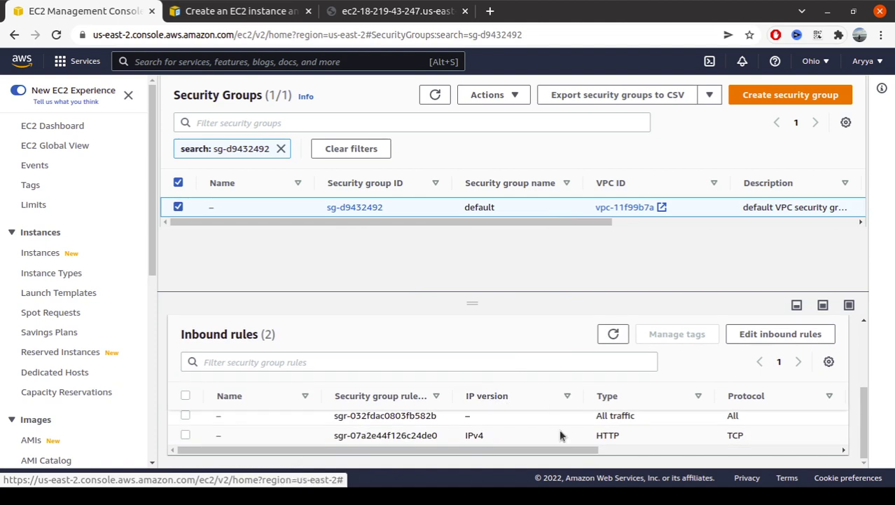
pyautogui.moveTo(560, 448); pyautogui.dragTo(776, 454)
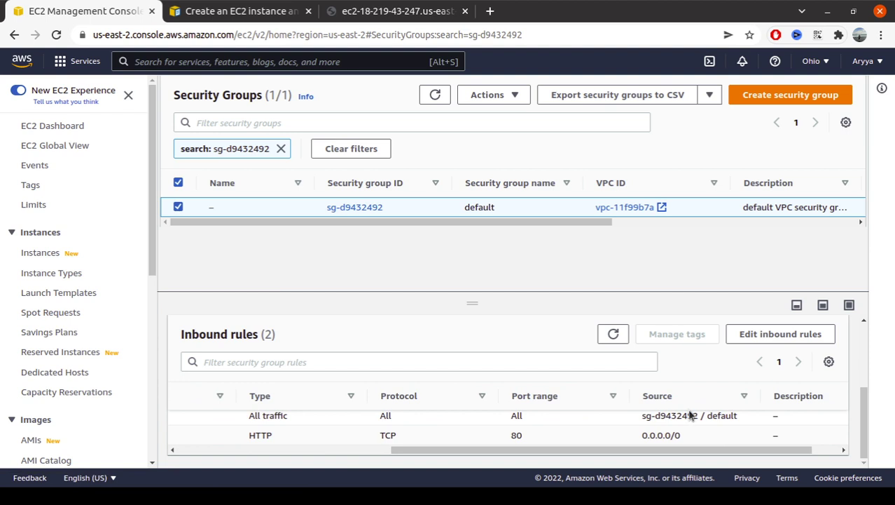
# Edit the inbound rules and add a new rule of type MYSQL/Aurora
pyautogui.click(796, 341)
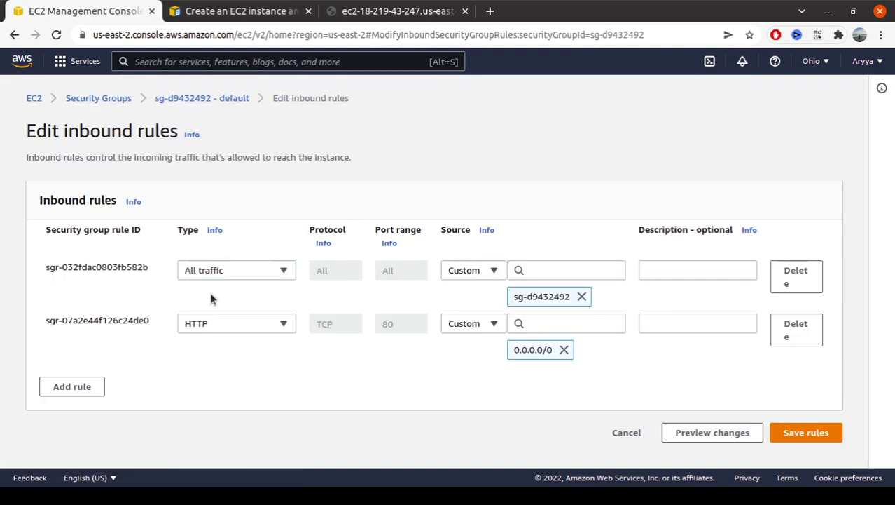
pyautogui.click(68, 387)
pyautogui.click(404, 379)
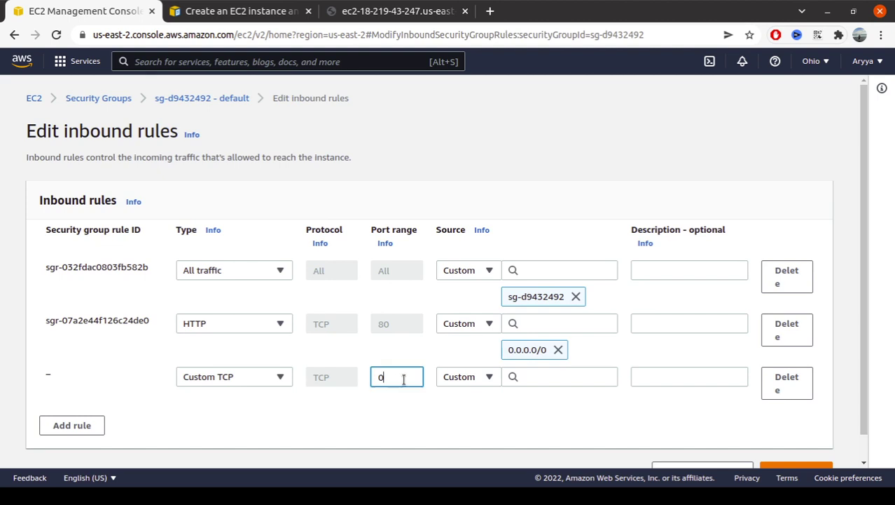
pyautogui.click(291, 379)
pyautogui.scroll(-4, 231, 251)
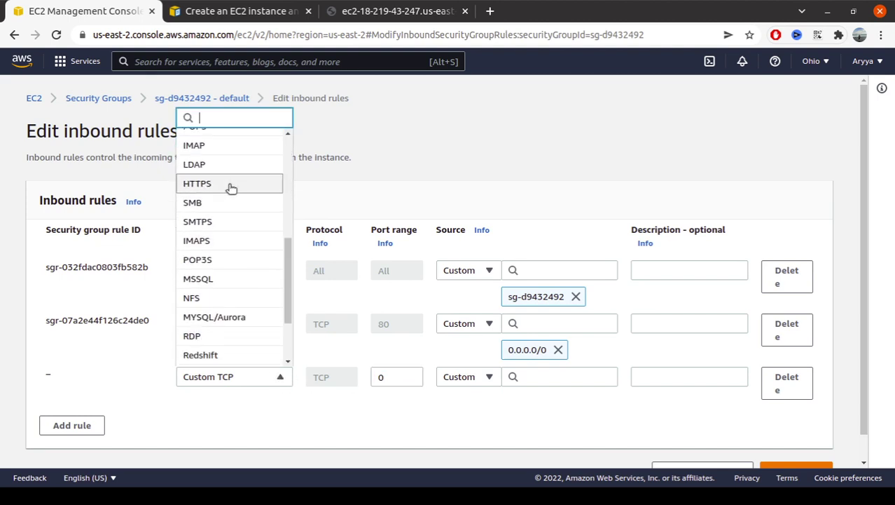
pyautogui.scroll(-3, 225, 203)
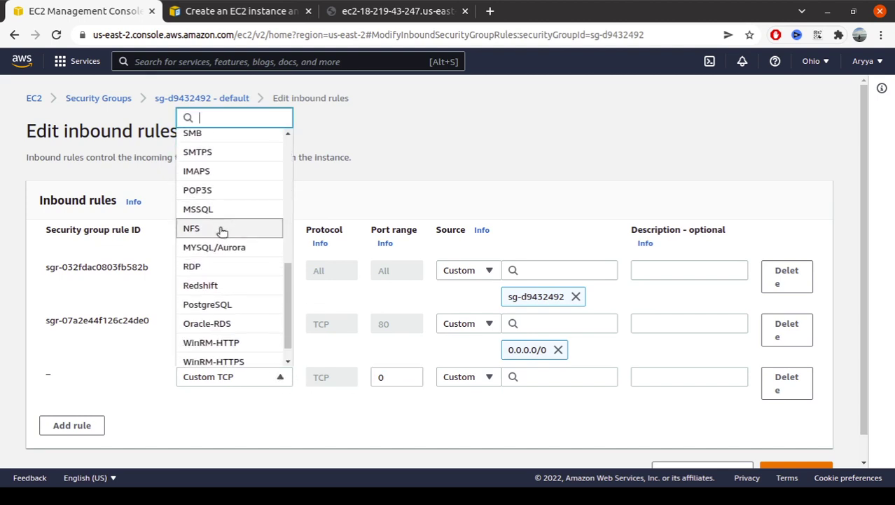
pyautogui.click(224, 247)
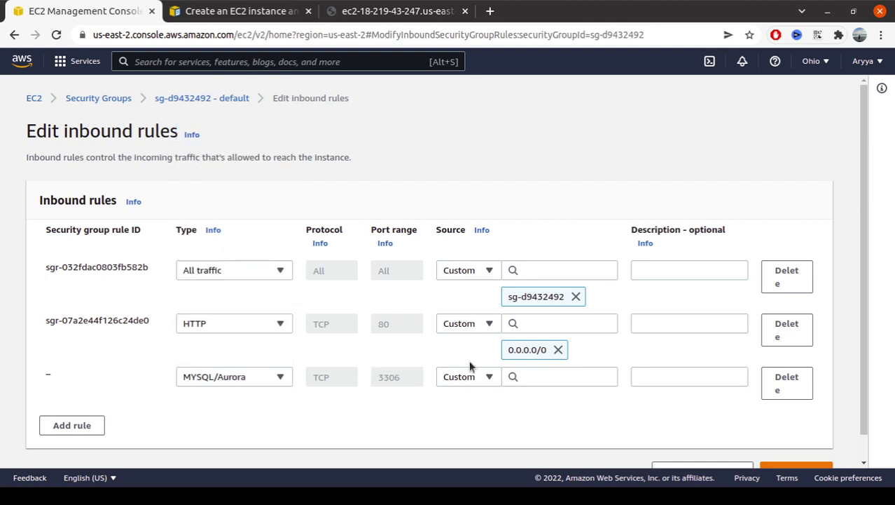
# Set the MySQL rule's source to 0.0.0.0/0 and save the inbound rules
pyautogui.click(519, 379)
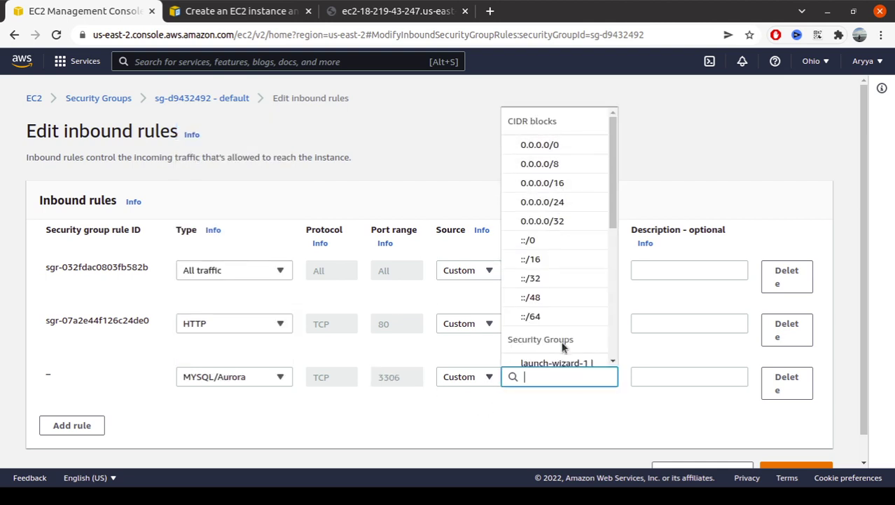
pyautogui.scroll(-3, 569, 329)
pyautogui.scroll(-2, 583, 243)
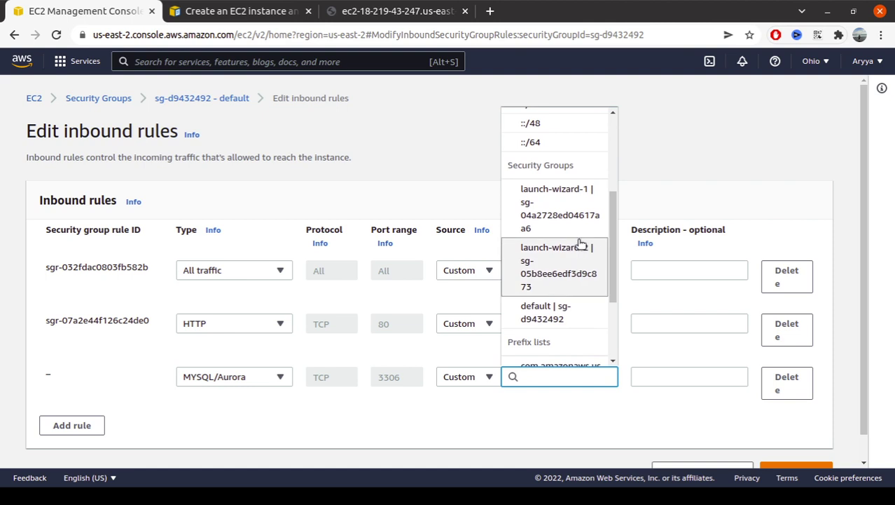
pyautogui.scroll(3, 571, 277)
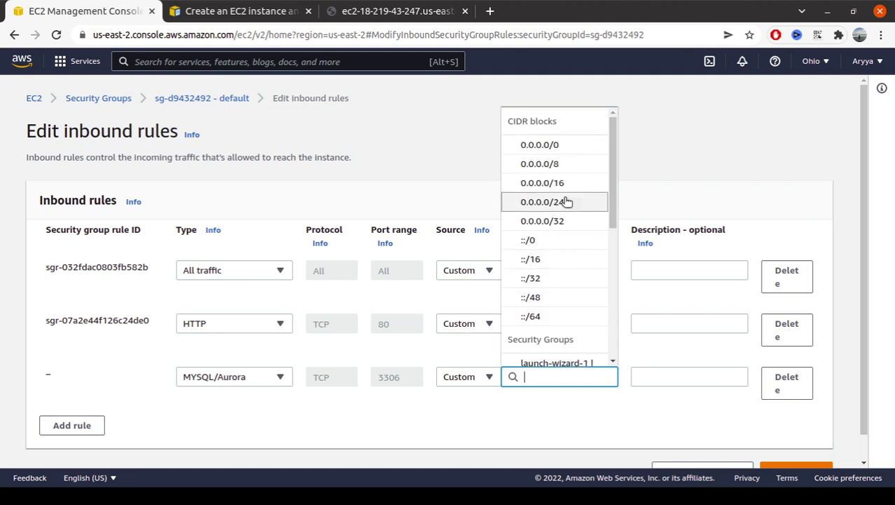
pyautogui.click(557, 147)
pyautogui.scroll(-1, 491, 378)
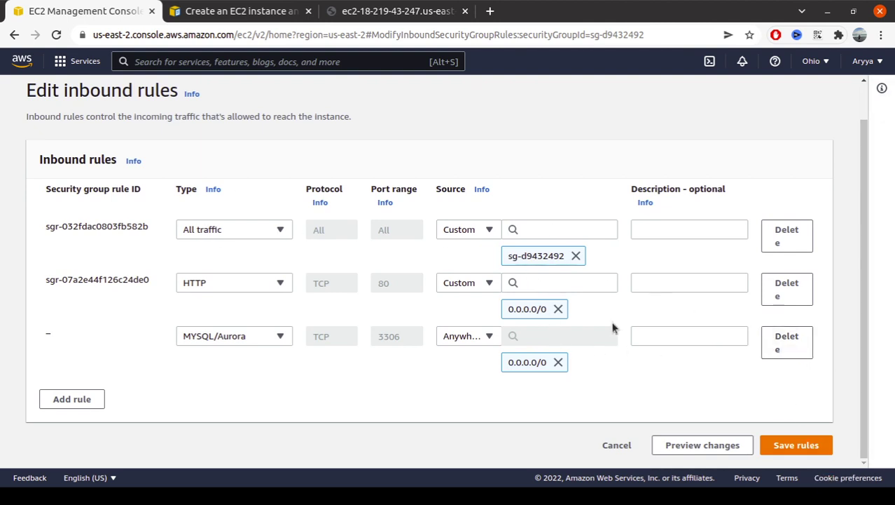
pyautogui.click(792, 446)
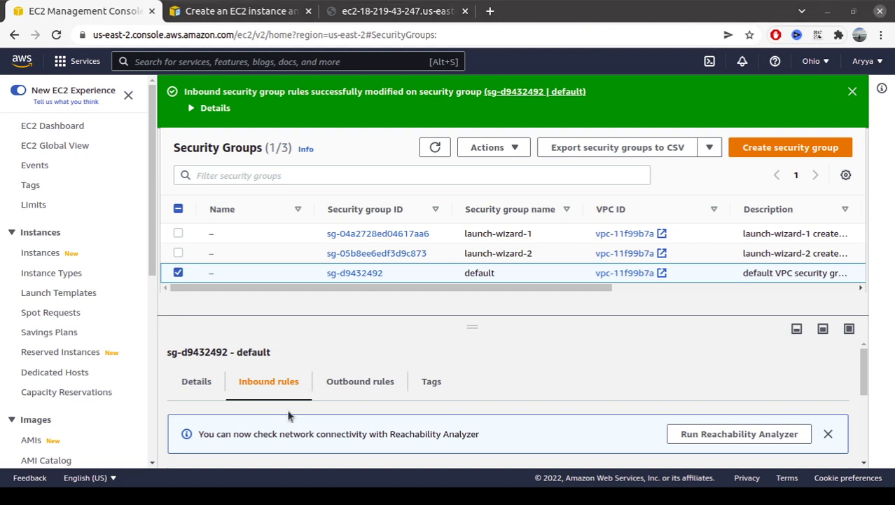
pyautogui.hotkey('alt', 'Tab')
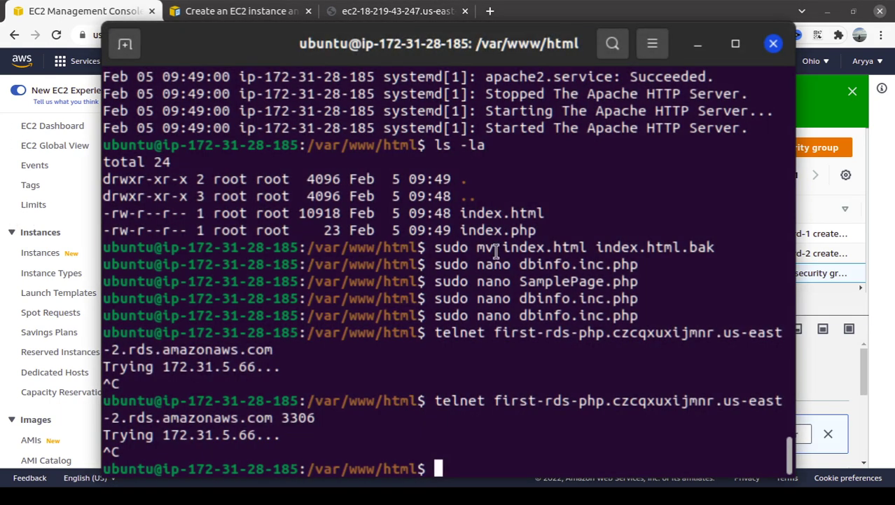
# Rerun telnet to the RDS endpoint on port 3306, which now connects, then end it
pyautogui.press('Up')
pyautogui.press('Return')
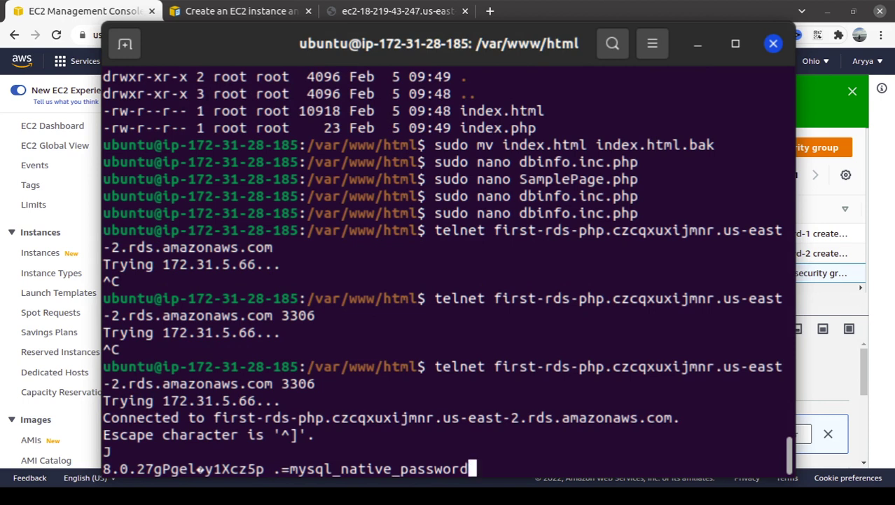
pyautogui.hotkey('ctrl', 'c')
# Turn the recalled line into 'mysql -u root -p -h <endpoint>' and run it
pyautogui.press('Up')
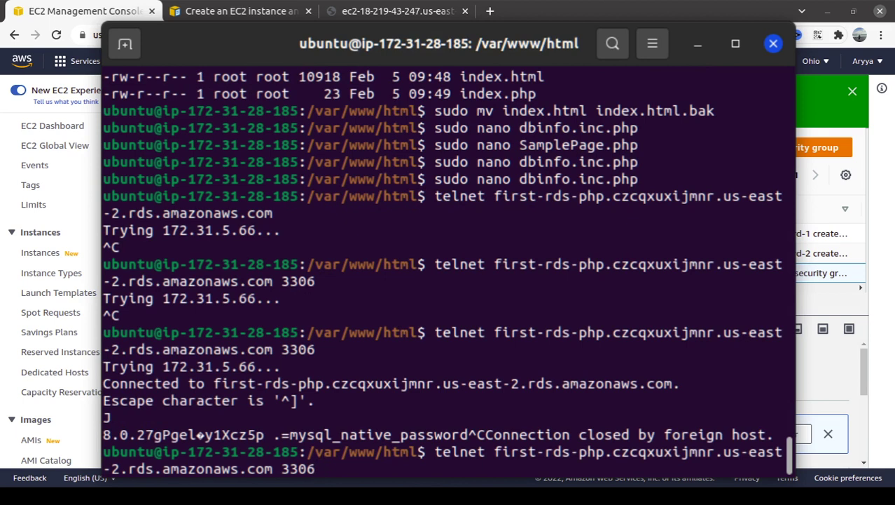
pyautogui.press('BackSpace')
pyautogui.press('BackSpace')
pyautogui.press('BackSpace')
pyautogui.press('BackSpace')
pyautogui.press('BackSpace')
pyautogui.press('Left')
pyautogui.press('Left')
pyautogui.press('Left')
pyautogui.press('Left')
pyautogui.press('Left')
pyautogui.press('Left')
pyautogui.press('Left')
pyautogui.press('Left')
pyautogui.press('Left')
pyautogui.press('Left')
pyautogui.press('Left')
pyautogui.press('Left')
pyautogui.press('Left')
pyautogui.press('Left')
pyautogui.press('Left')
pyautogui.press('Left')
pyautogui.press('Left')
pyautogui.press('Left')
pyautogui.press('Left')
pyautogui.press('Left')
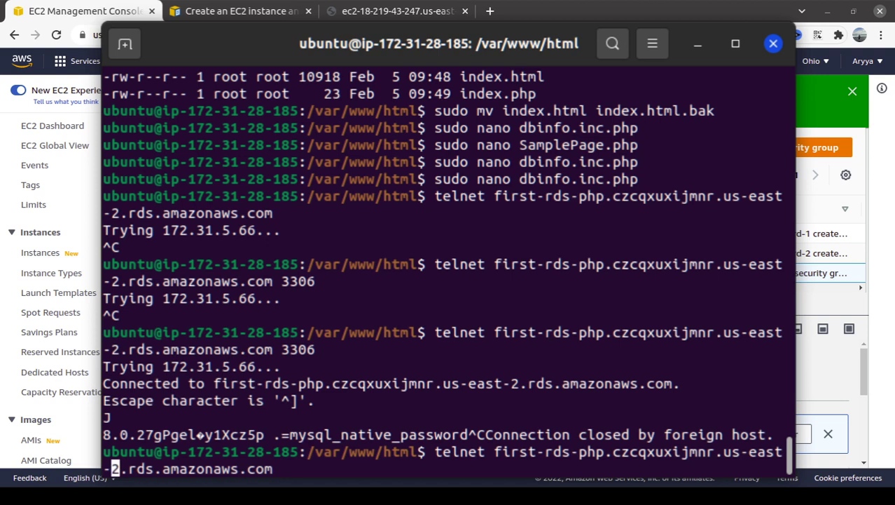
pyautogui.press('Left')
pyautogui.press('Left')
pyautogui.press('Left')
pyautogui.press('Left')
pyautogui.press('Left')
pyautogui.press('Left')
pyautogui.press('Left')
pyautogui.press('Left')
pyautogui.press('Left')
pyautogui.press('Left')
pyautogui.press('Left')
pyautogui.press('Left')
pyautogui.press('Left')
pyautogui.press('Left')
pyautogui.press('Left')
pyautogui.press('Left')
pyautogui.press('Left')
pyautogui.press('Left')
pyautogui.press('Left')
pyautogui.press('Left')
pyautogui.press('Delete')
pyautogui.press('Delete')
pyautogui.press('Delete')
pyautogui.press('Delete')
pyautogui.press('Delete')
pyautogui.press('Delete')
pyautogui.press('Delete')
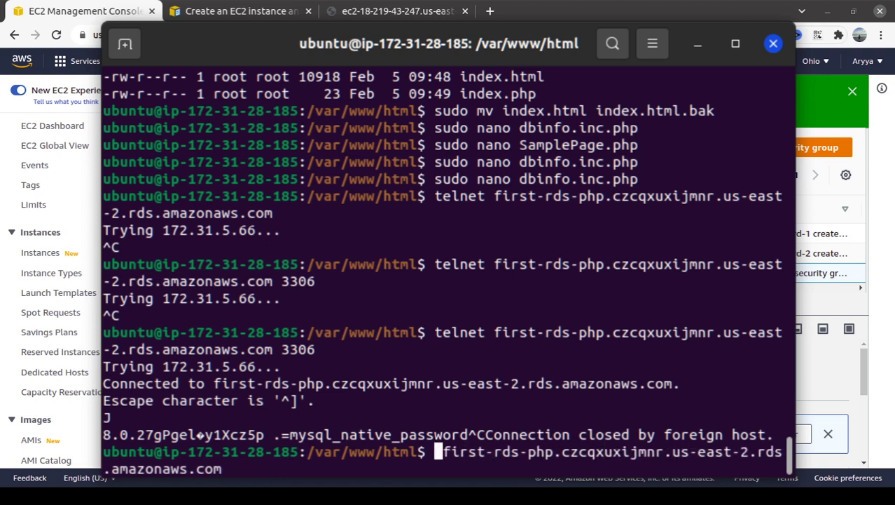
pyautogui.write('mysql -u r')
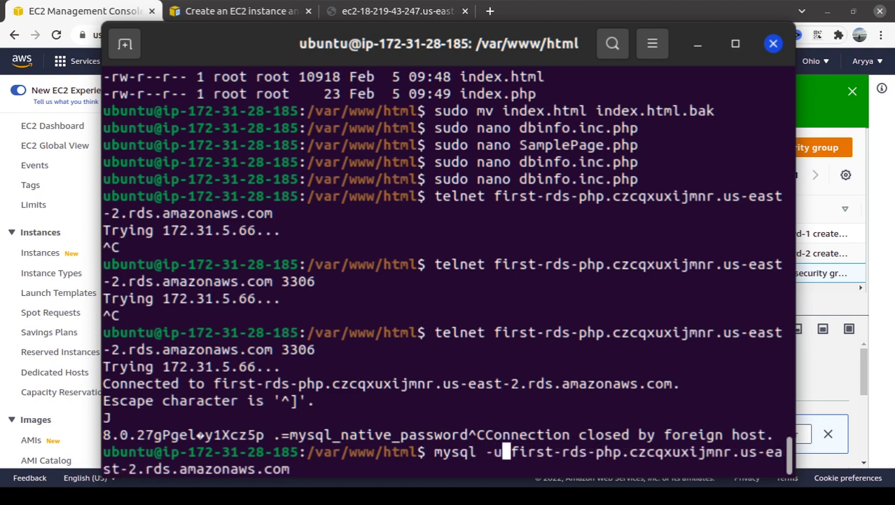
pyautogui.write('oot -p -')
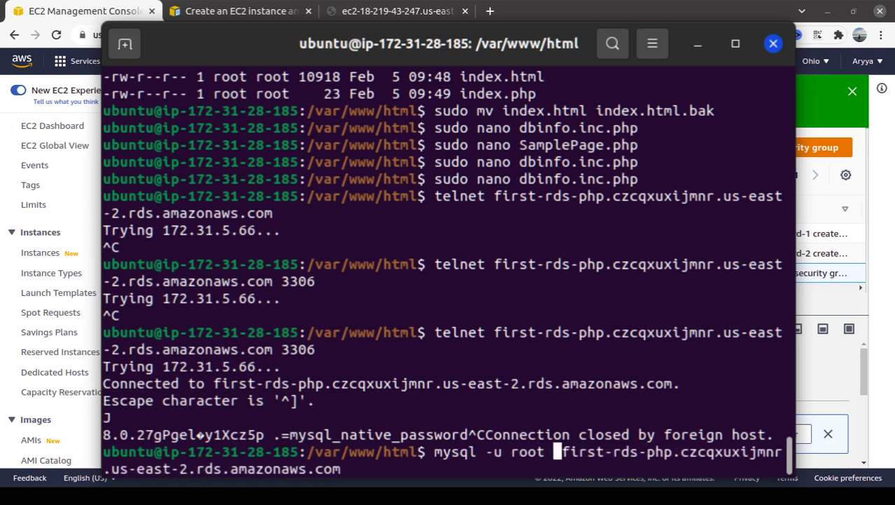
pyautogui.write('h')
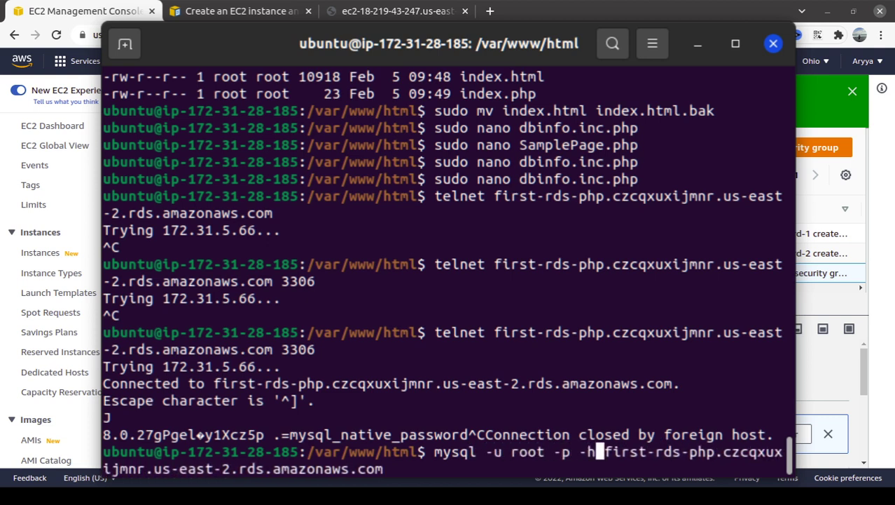
pyautogui.press('Return')
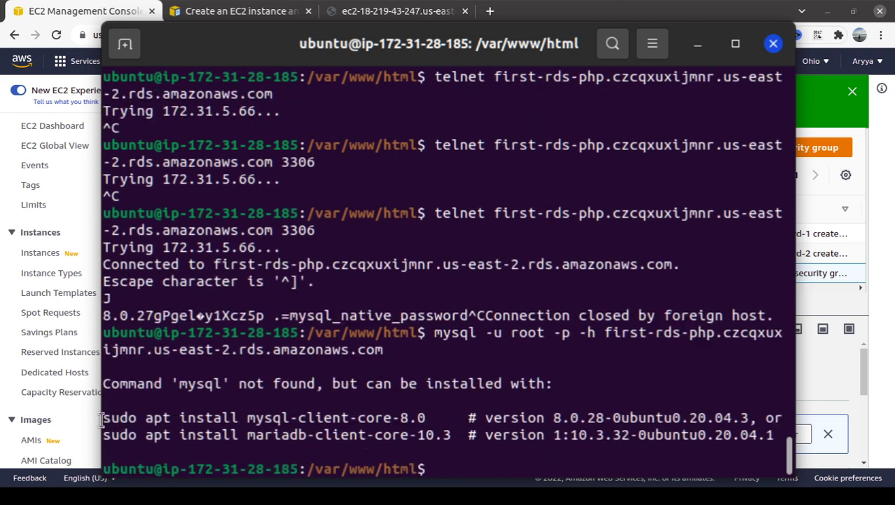
# Install mysql-client-core-8.0 via the suggested sudo apt install command, then recall the mysql login
pyautogui.moveTo(104, 419); pyautogui.dragTo(427, 418)
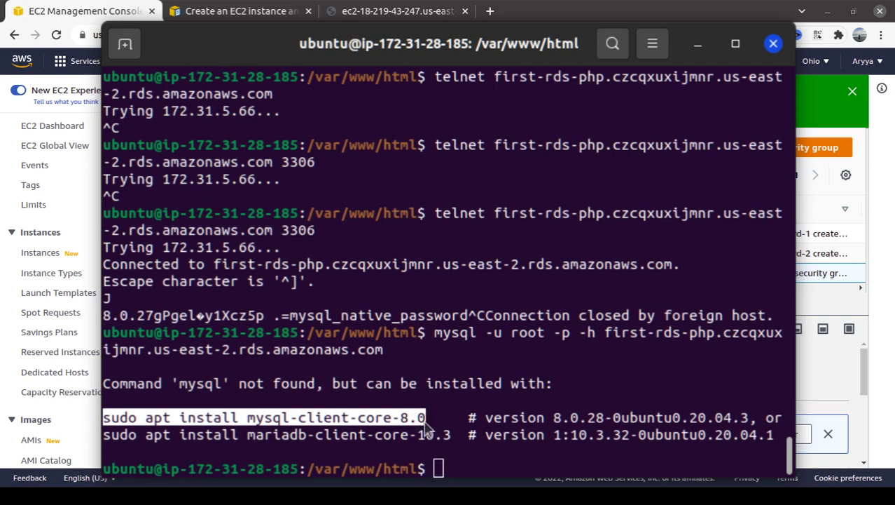
pyautogui.middleClick(547, 308)
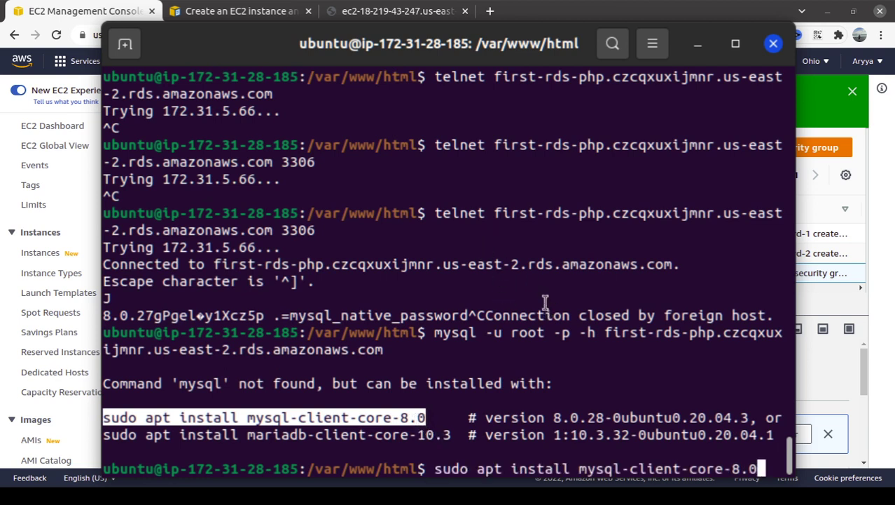
pyautogui.press('Return')
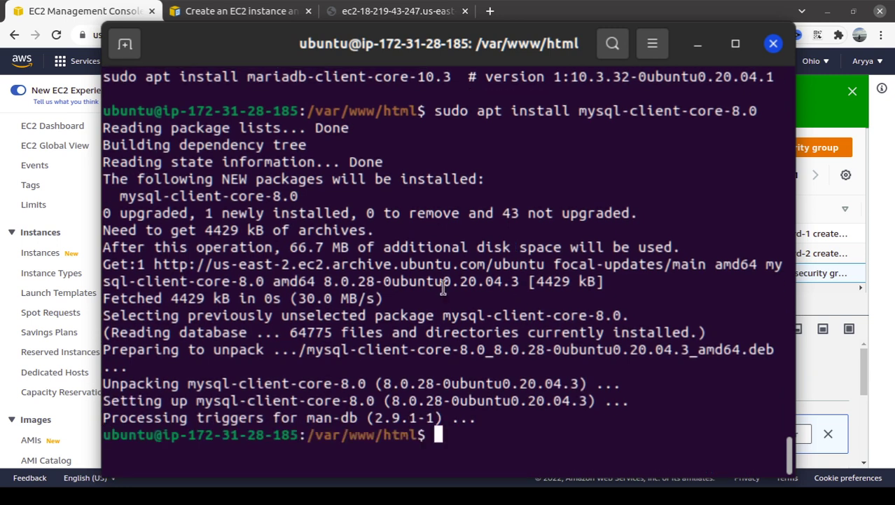
pyautogui.press('Up')
pyautogui.press('Up')
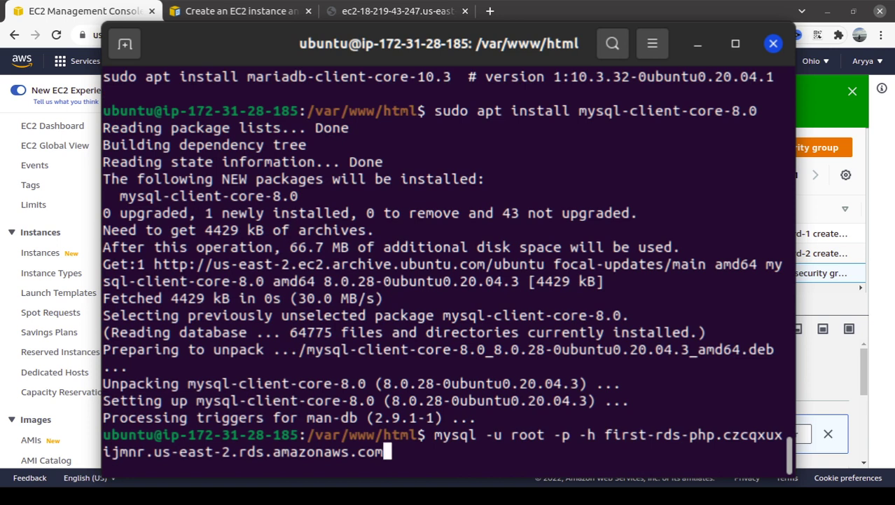
# Log into the RDS MySQL server and list its databases with 'show databases;'
pyautogui.press('Return')
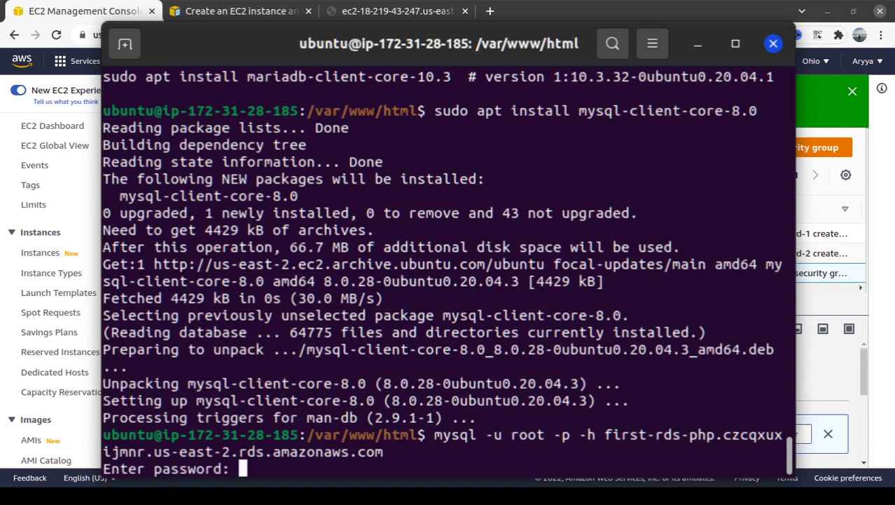
pyautogui.press('Return')
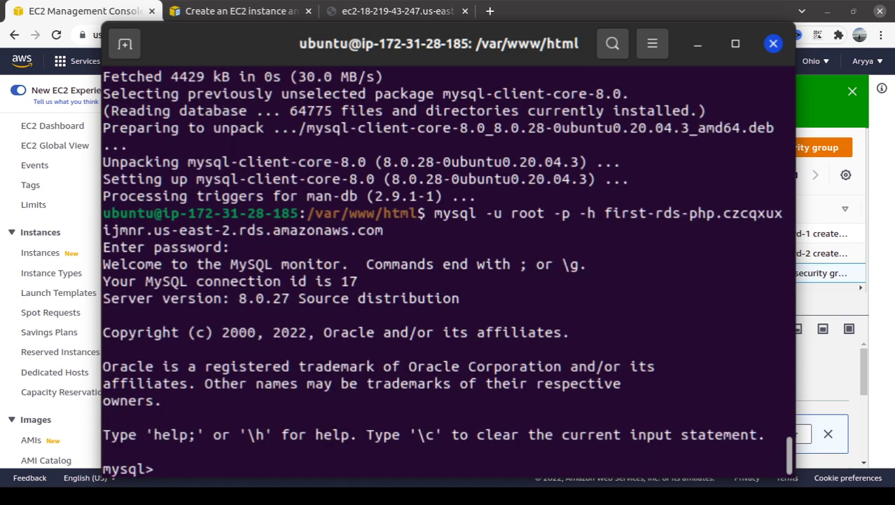
pyautogui.write('show databases;')
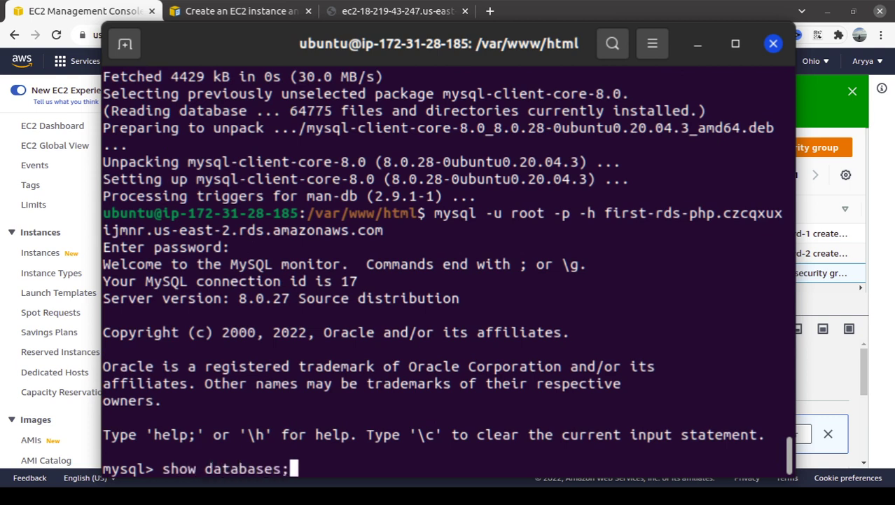
pyautogui.press('Return')
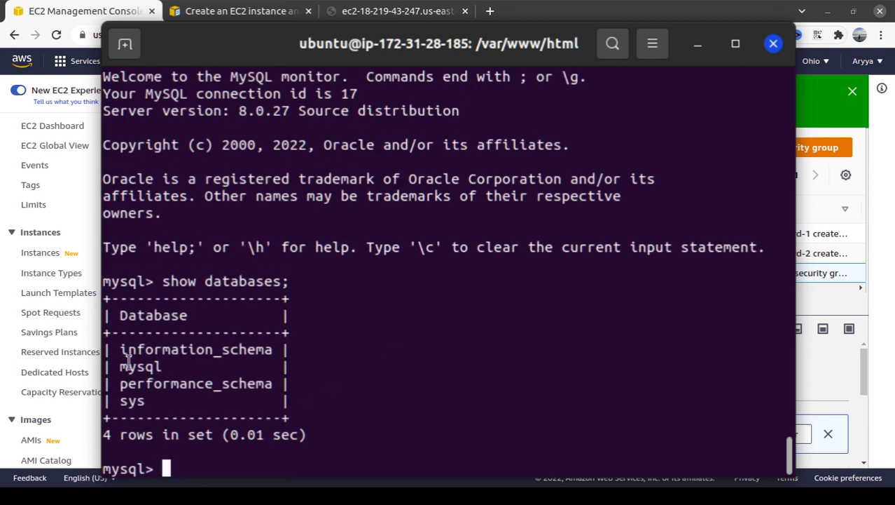
# Create the database 'sample' and exit the MySQL monitor
pyautogui.write('create database ')
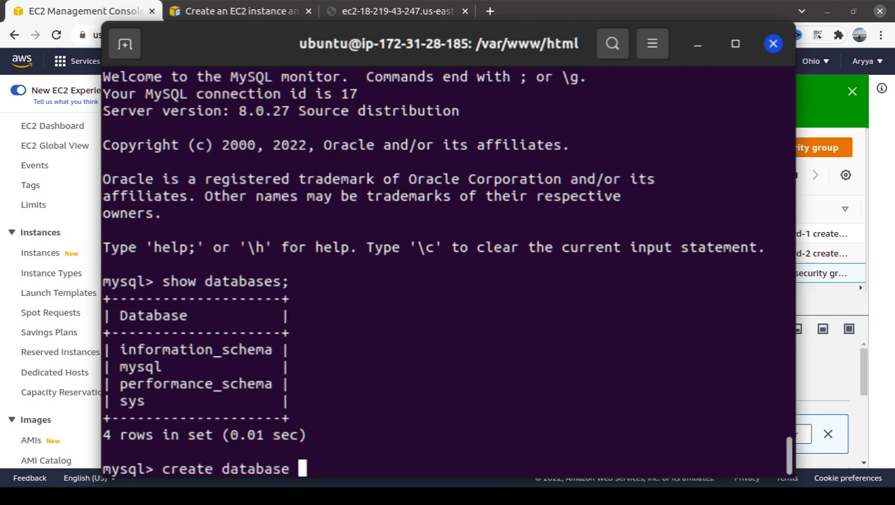
pyautogui.write('sample;')
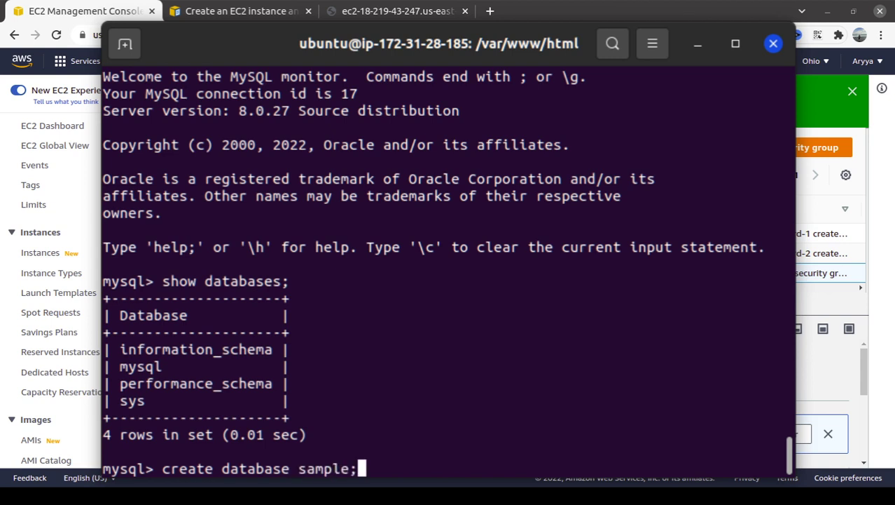
pyautogui.press('Return')
pyautogui.write('exit')
pyautogui.press('Return')
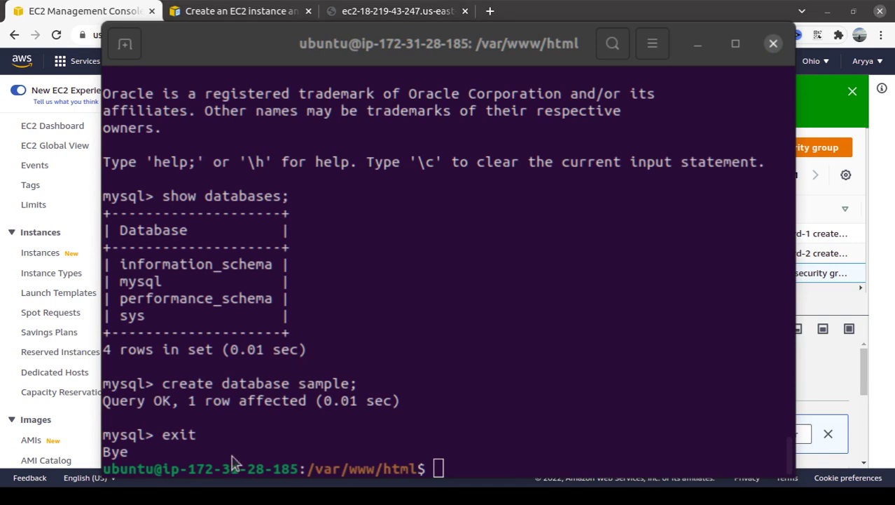
# Load /SamplePage.php in the web server tab after checking the AWS tutorial page
pyautogui.click(256, 501)
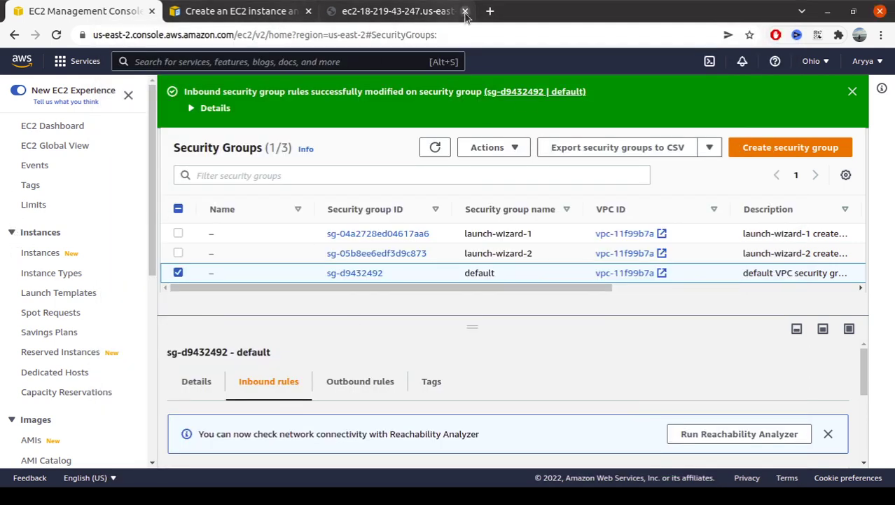
pyautogui.click(380, 12)
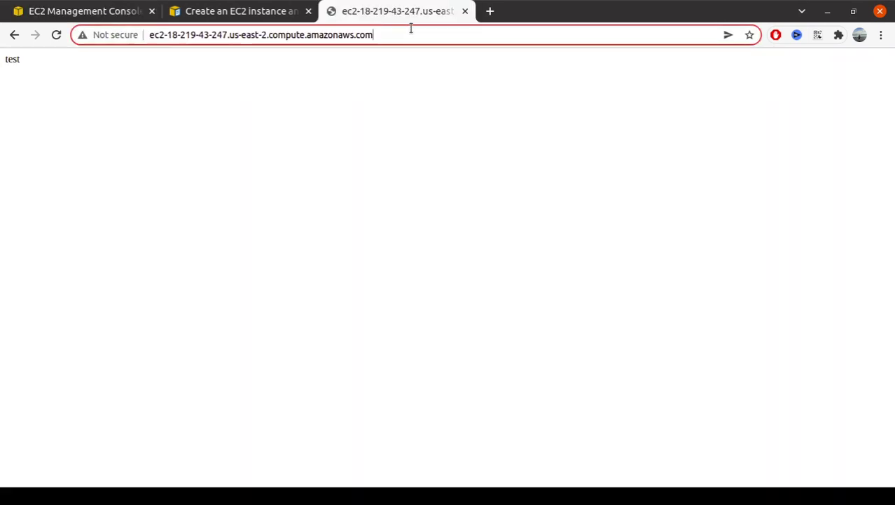
pyautogui.write('/SamplePage.php')
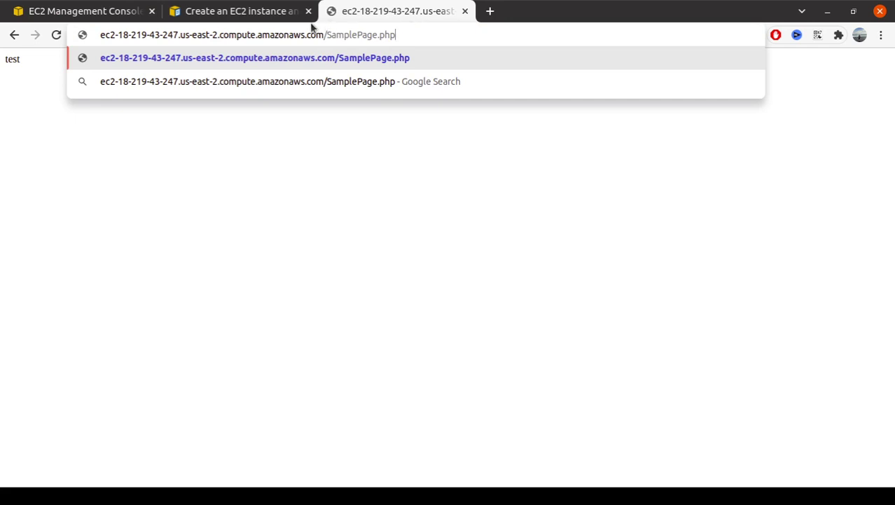
pyautogui.click(254, 18)
pyautogui.scroll(-5, 359, 238)
pyautogui.scroll(-15, 301, 243)
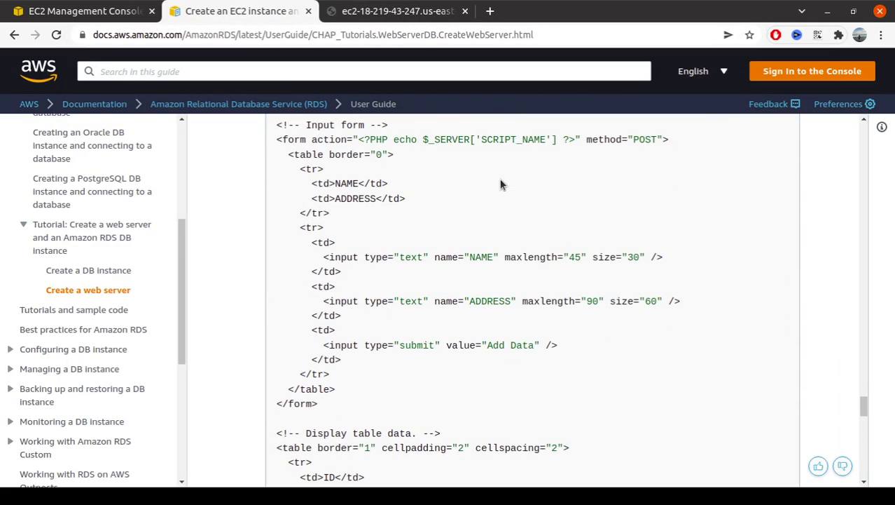
pyautogui.scroll(-10, 318, 184)
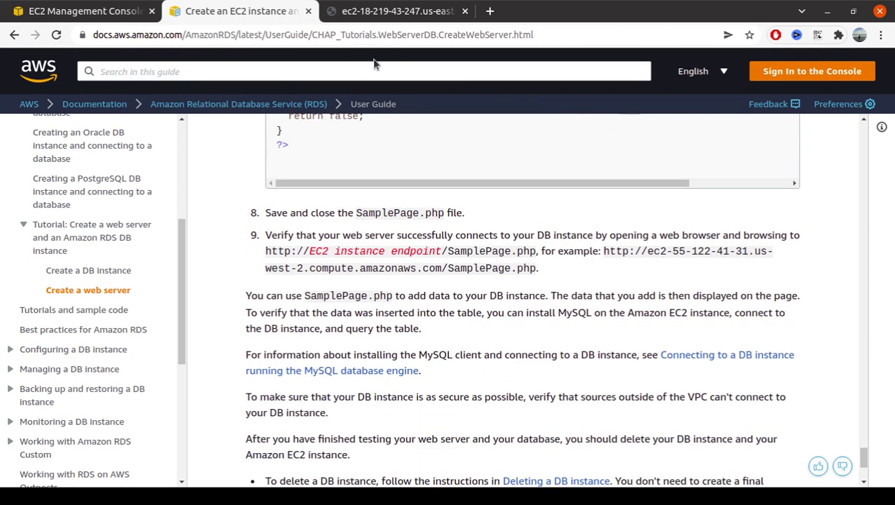
pyautogui.click(371, 13)
pyautogui.press('Return')
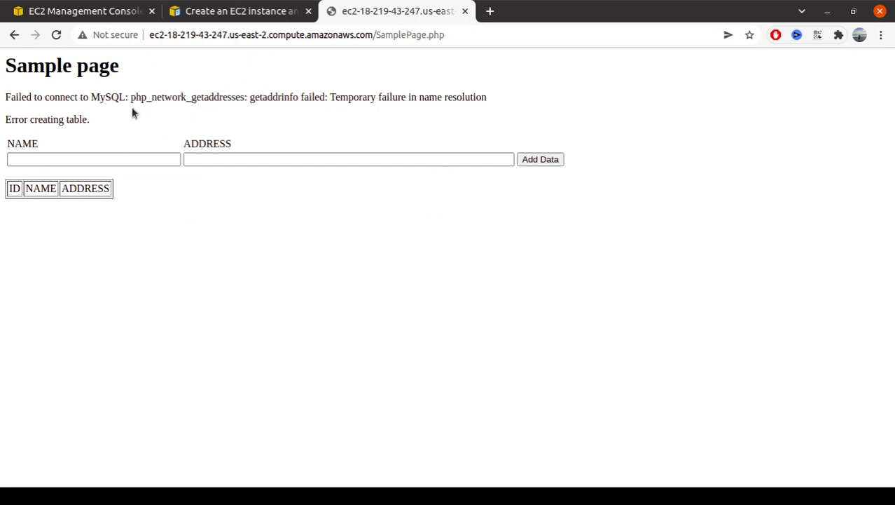
# Inspect the MySQL connection error line shown on SamplePage.php
pyautogui.tripleClick(248, 94)
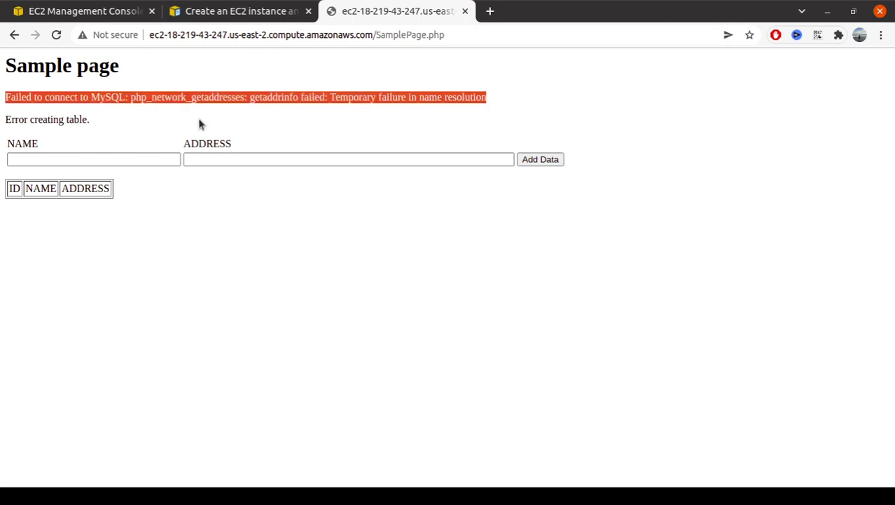
pyautogui.click(166, 96)
pyautogui.tripleClick(132, 97)
pyautogui.click(238, 100)
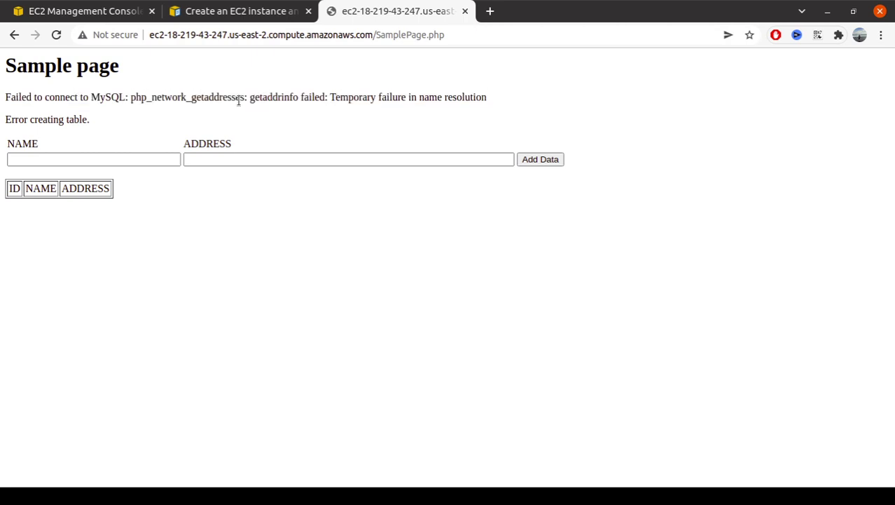
pyautogui.tripleClick(333, 96)
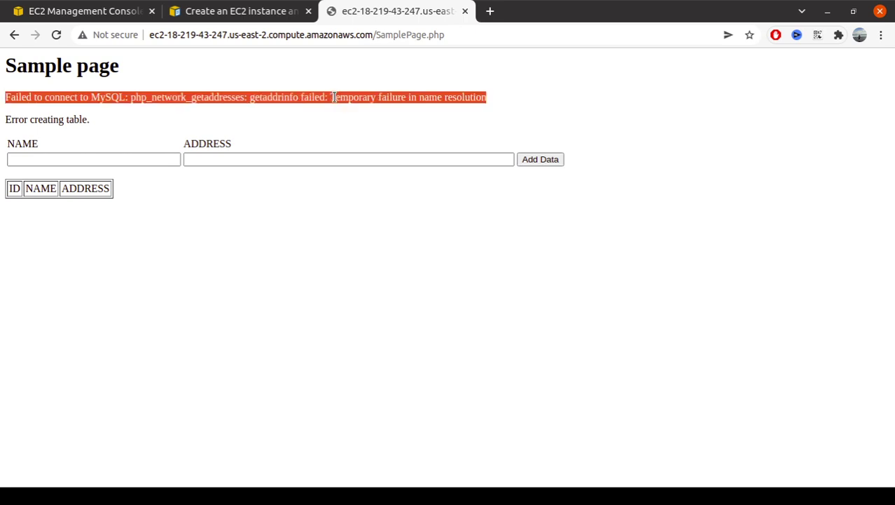
pyautogui.click(208, 106)
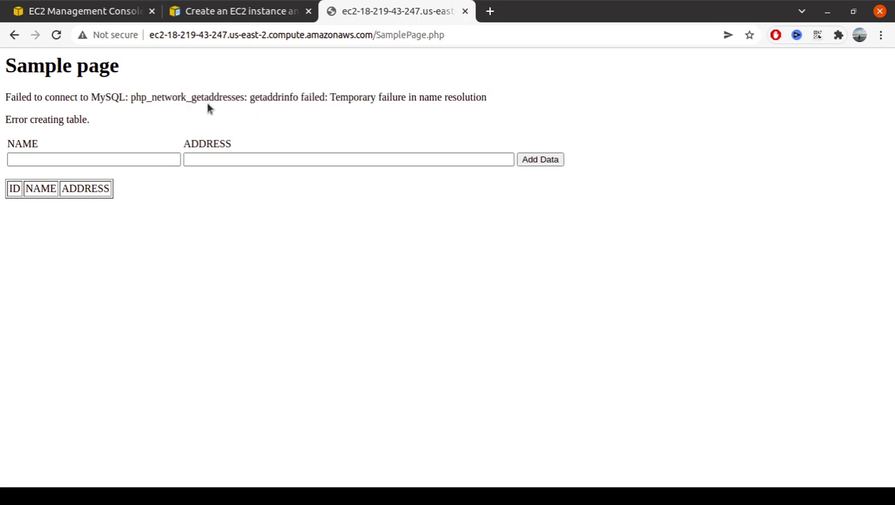
# Try adding a row with name 'first cust' and address 'nyc'
pyautogui.click(77, 157)
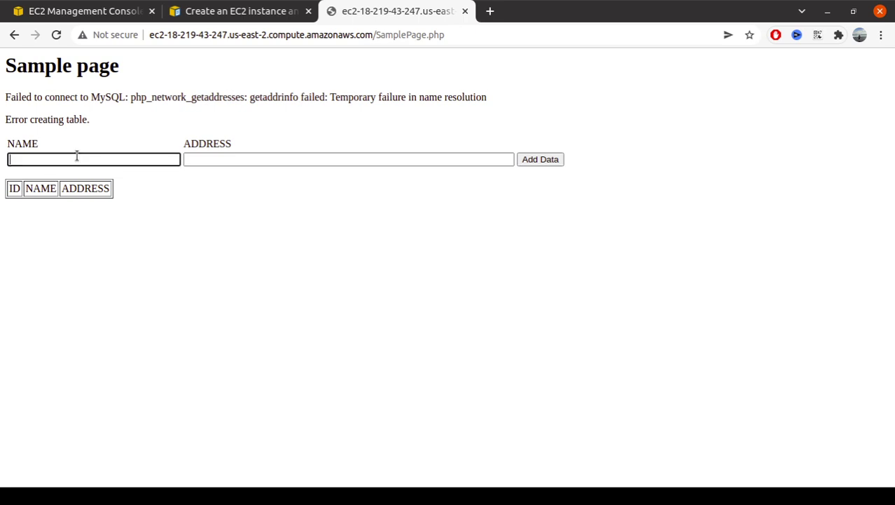
pyautogui.write('first cust')
pyautogui.press('Tab')
pyautogui.write('nyc')
pyautogui.click(525, 159)
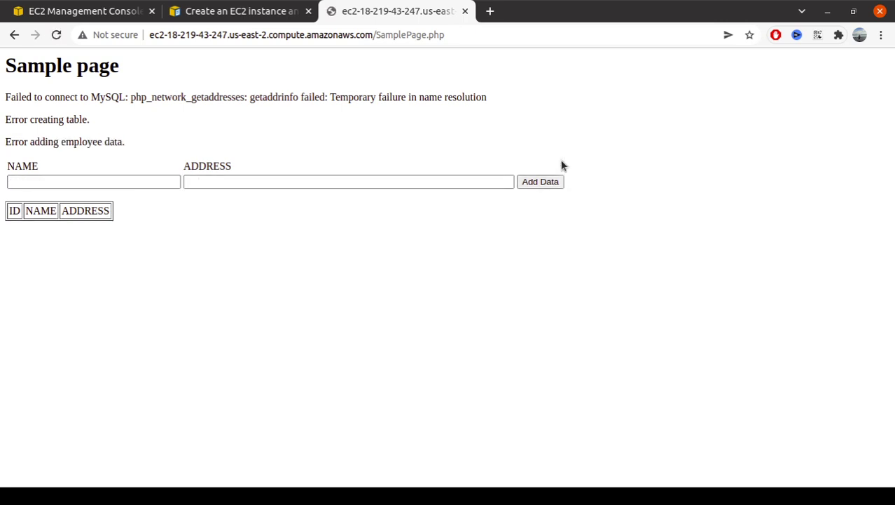
# Examine the getaddrinfo 'Failed' employee data error, then return to the terminal
pyautogui.tripleClick(76, 157)
pyautogui.click(63, 111)
pyautogui.doubleClick(174, 91)
pyautogui.click(223, 101)
pyautogui.doubleClick(249, 97)
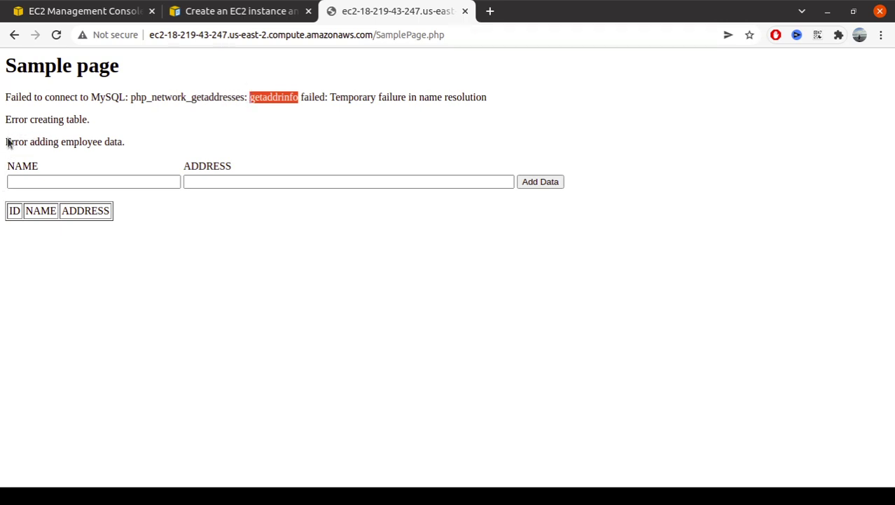
pyautogui.hotkey('alt', 'Tab')
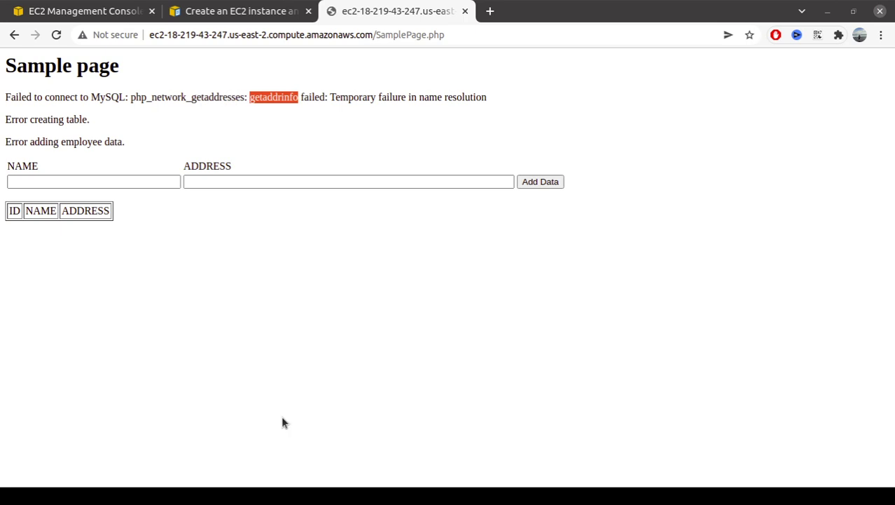
pyautogui.hotkey('alt', 'Tab')
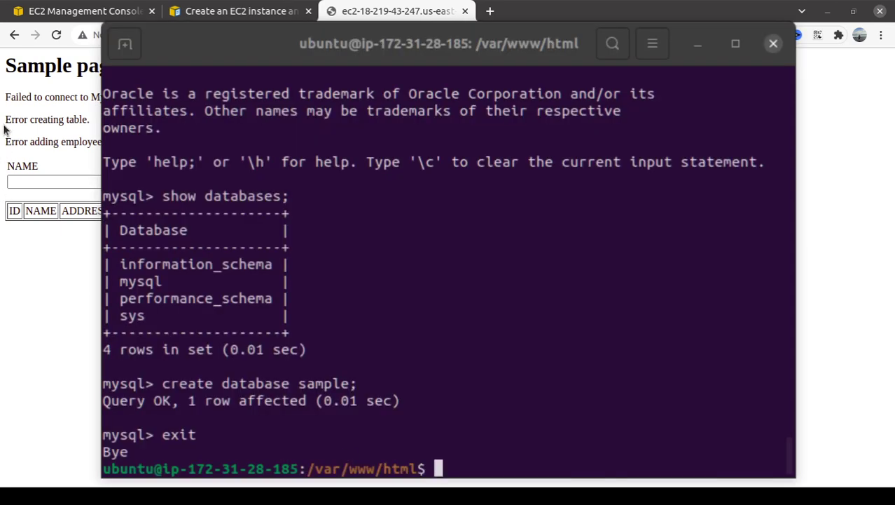
# Open SamplePage.php in nano with sudo
pyautogui.click(428, 178)
pyautogui.write('sudo nano')
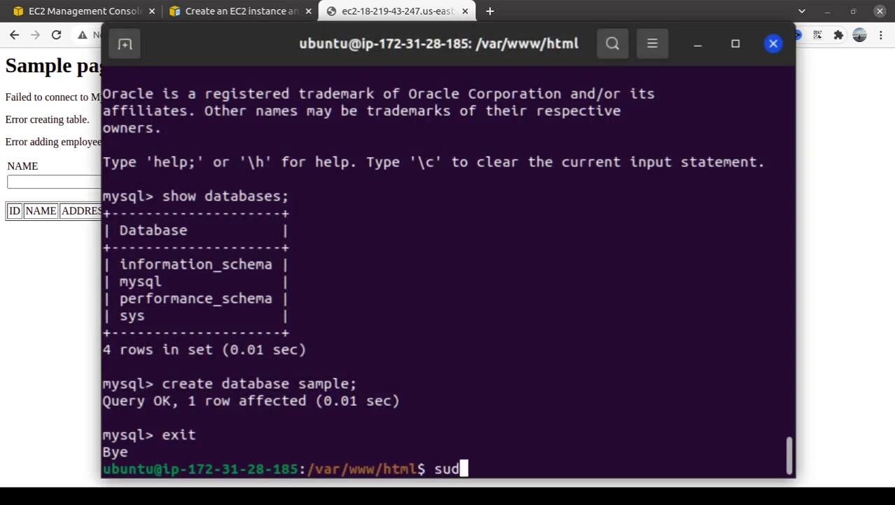
pyautogui.press('Tab')
pyautogui.press('Tab')
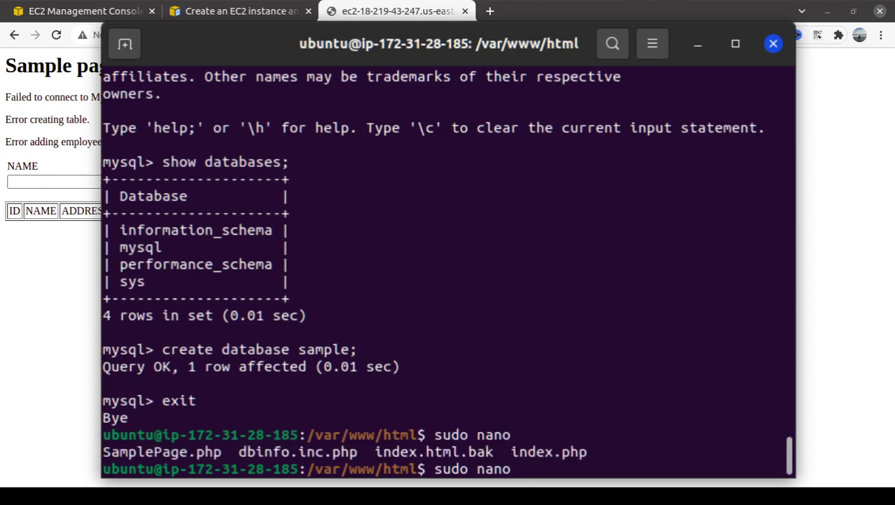
pyautogui.write('S')
pyautogui.press('Tab')
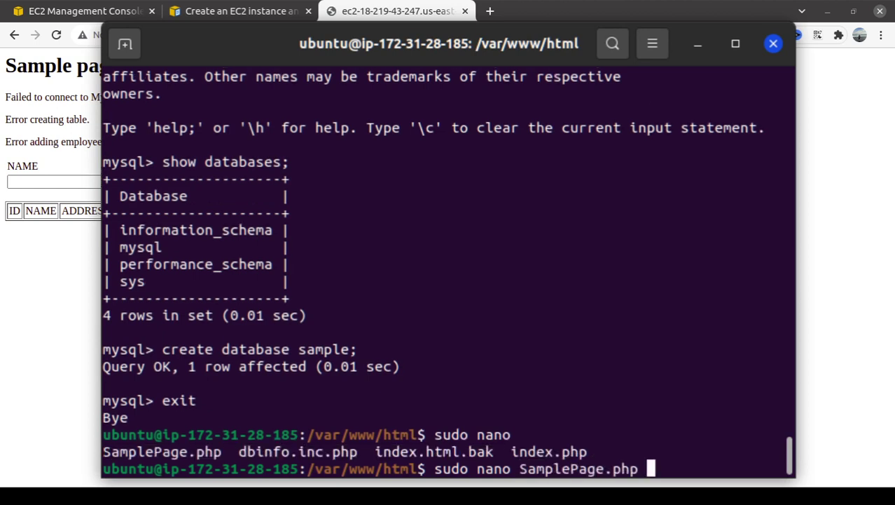
pyautogui.press('Return')
# Change the include path from ../inc/dbinfo.inc to 'dbinfo.inc.php' and save the file
pyautogui.press('Down')
pyautogui.press('Left')
pyautogui.press('Left')
pyautogui.press('Left')
pyautogui.press('Left')
pyautogui.press('Left')
pyautogui.press('Left')
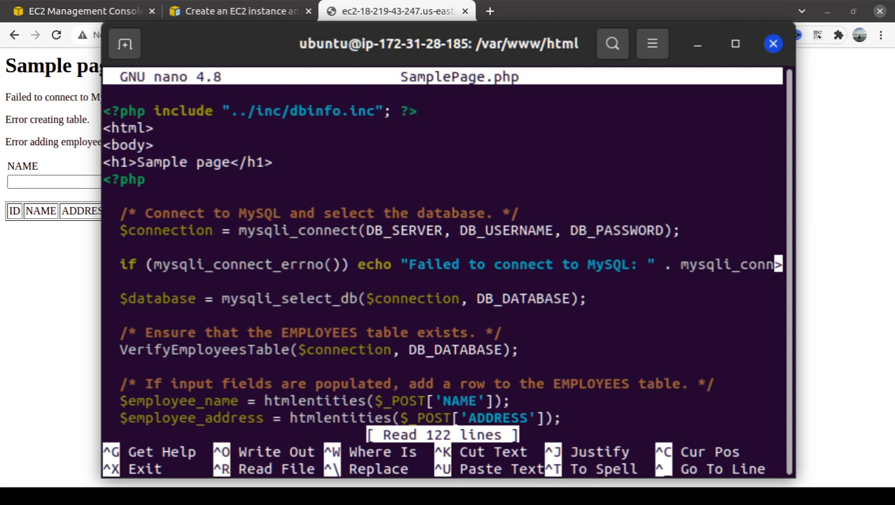
pyautogui.write('.php')
pyautogui.press('Left')
pyautogui.press('Left')
pyautogui.press('Left')
pyautogui.press('Left')
pyautogui.press('Left')
pyautogui.press('Left')
pyautogui.press('Left')
pyautogui.press('Left')
pyautogui.press('Left')
pyautogui.press('Left')
pyautogui.press('Left')
pyautogui.press('Left')
pyautogui.press('Left')
pyautogui.press('Left')
pyautogui.press('Left')
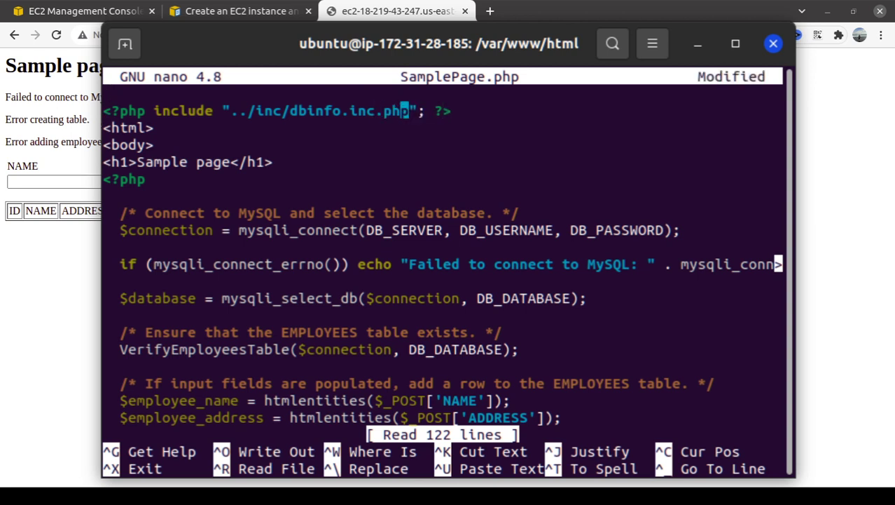
pyautogui.press('Right')
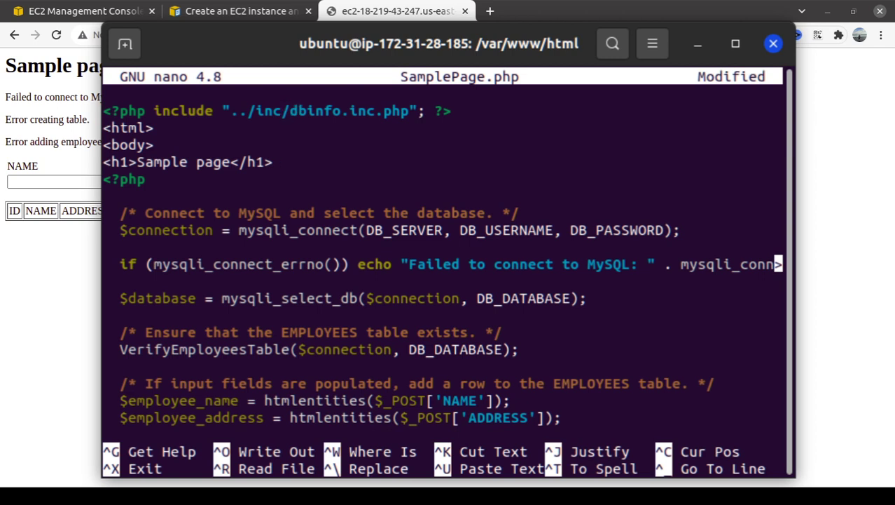
pyautogui.press('BackSpace')
pyautogui.press('BackSpace')
pyautogui.press('BackSpace')
pyautogui.press('BackSpace')
pyautogui.press('BackSpace')
pyautogui.press('BackSpace')
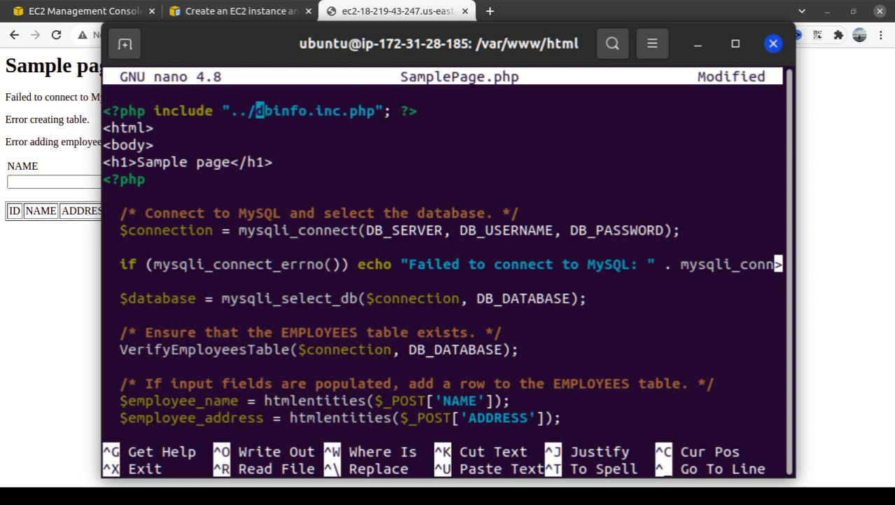
pyautogui.press('BackSpace')
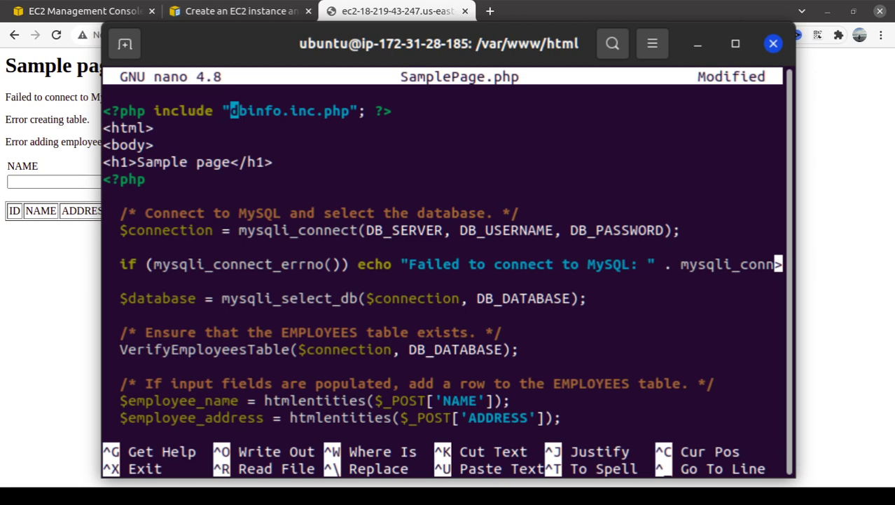
pyautogui.hotkey('ctrl', 'o')
pyautogui.press('Return')
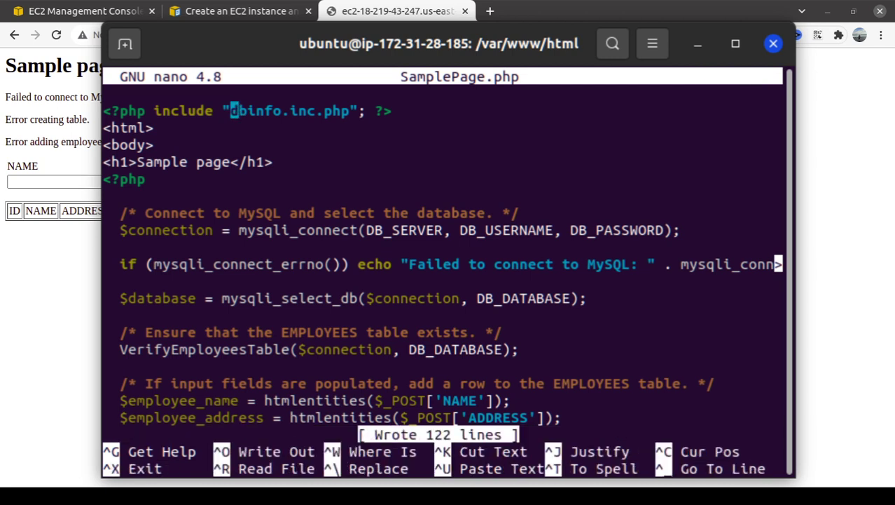
pyautogui.hotkey('ctrl', 'x')
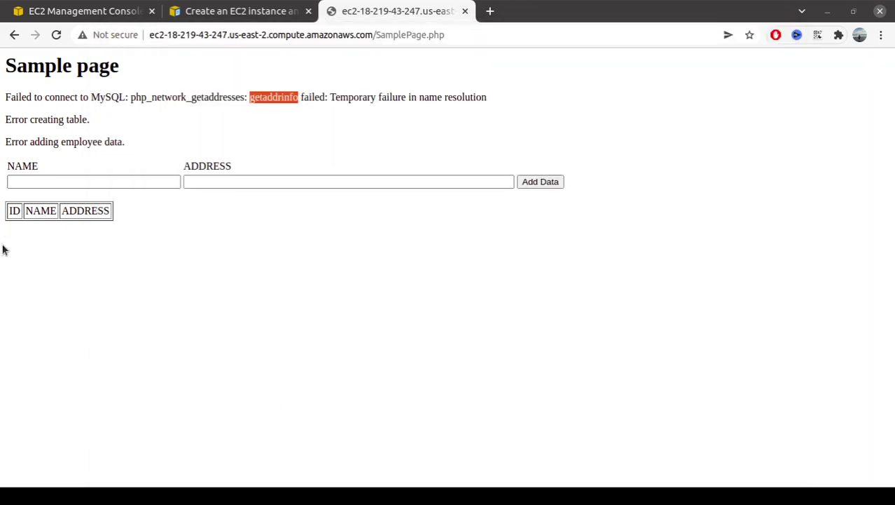
pyautogui.click(369, 267)
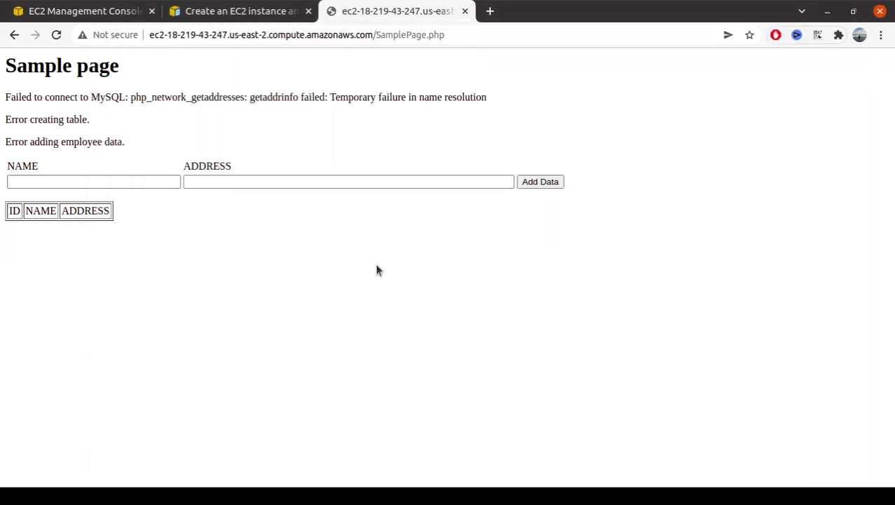
# Reload SamplePage.php from the address bar without resubmitting the old form data
pyautogui.press('F5')
pyautogui.click(503, 160)
pyautogui.click(479, 42)
pyautogui.press('Return')
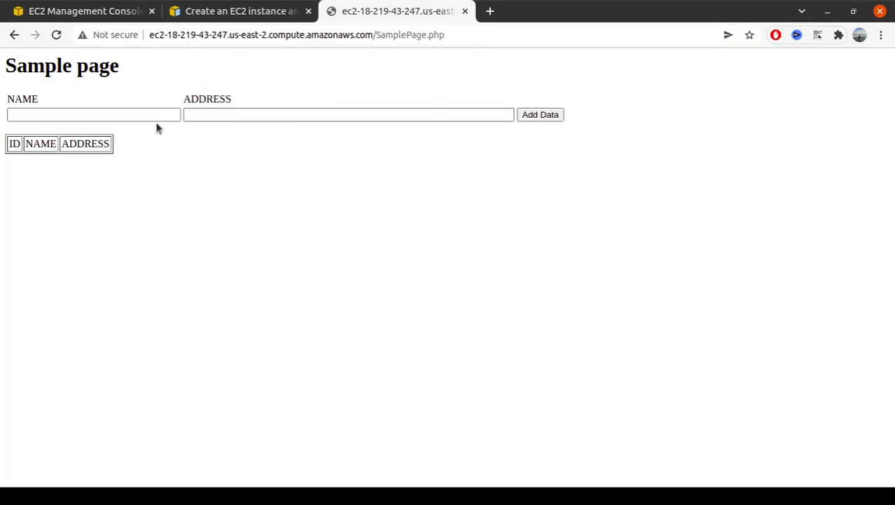
# Add the rows first cust (nyc) and second cust (jakarta)
pyautogui.click(112, 114)
pyautogui.click(116, 141)
pyautogui.click(230, 115)
pyautogui.write('nyc')
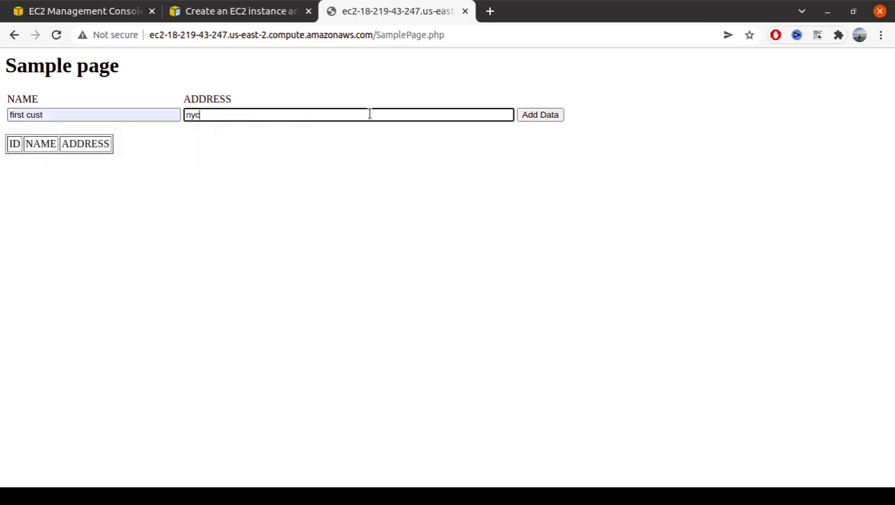
pyautogui.click(544, 116)
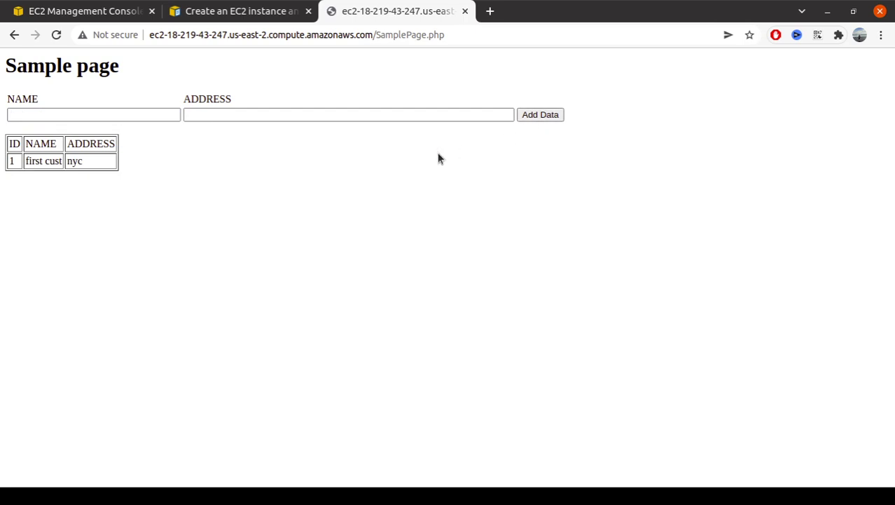
pyautogui.click(61, 114)
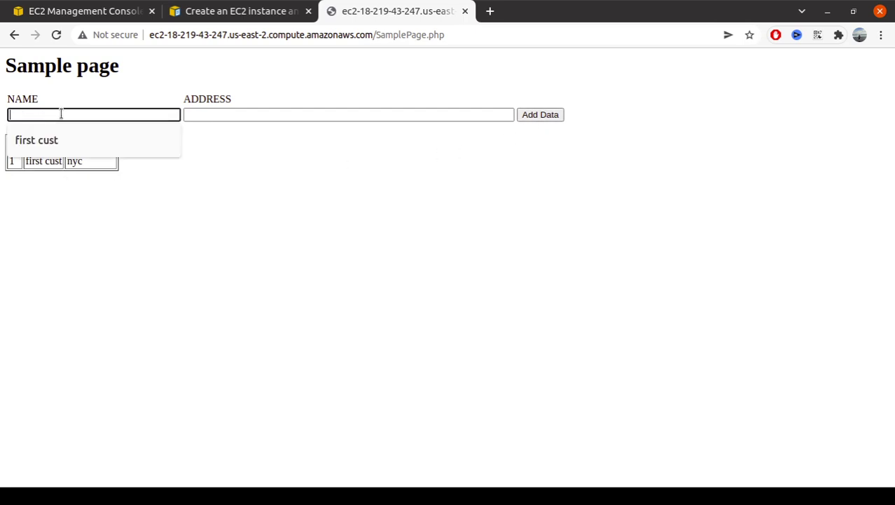
pyautogui.write('second cust')
pyautogui.press('Tab')
pyautogui.write('jakarta')
pyautogui.click(536, 115)
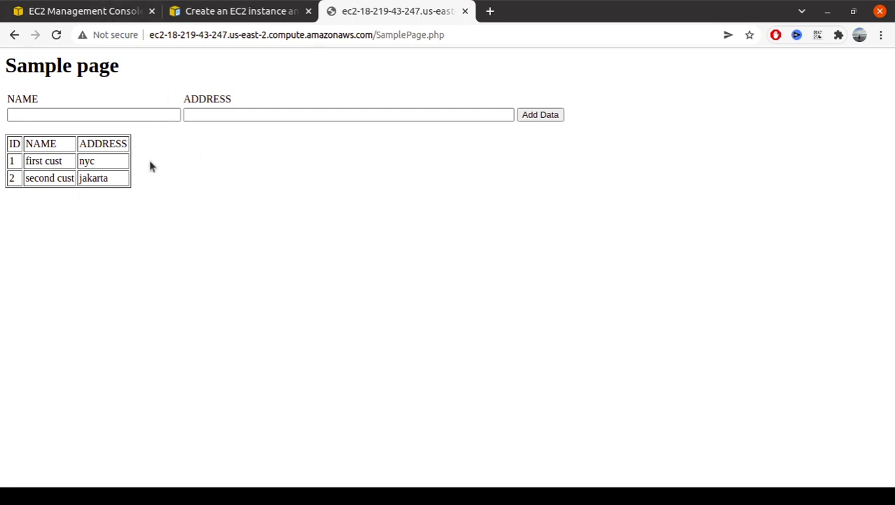
# Return to the EC2 console and view default group sg-d9432492's inbound rules
pyautogui.click(100, 19)
pyautogui.scroll(-2, 490, 351)
pyautogui.scroll(2, 499, 353)
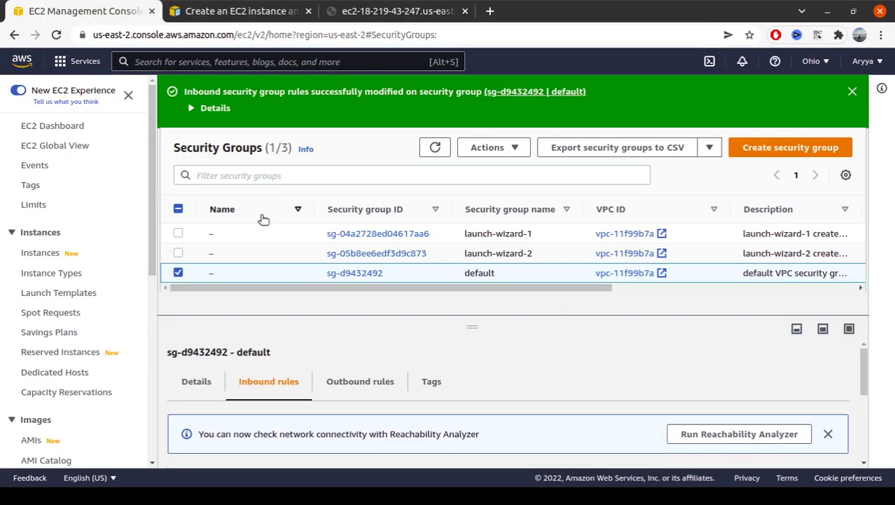